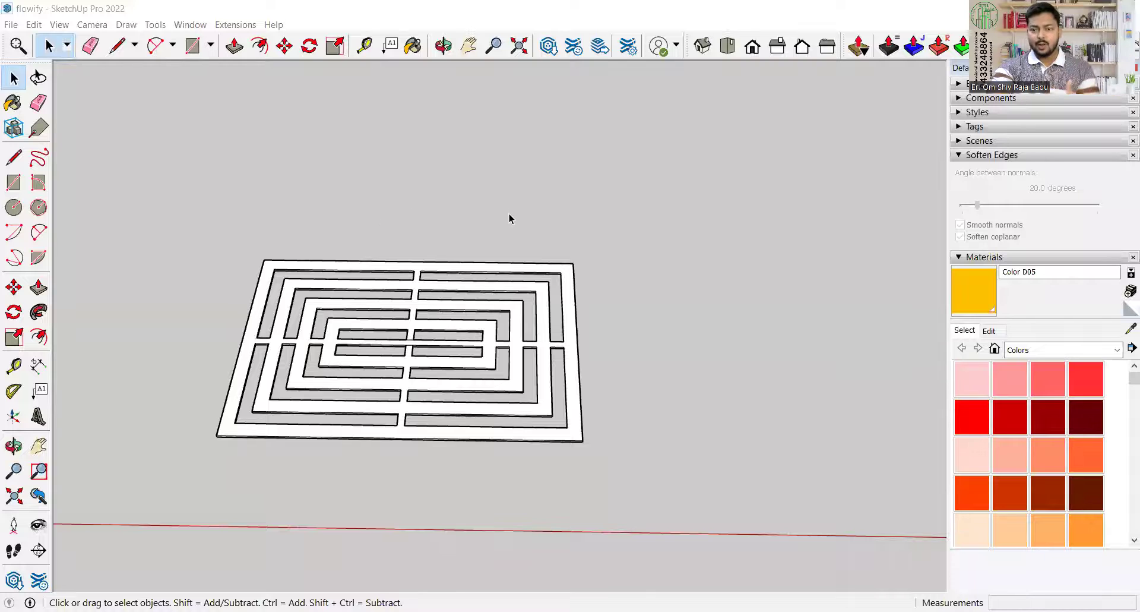
# Examine the white slotted panel and the yellow hexagon-patterned panel, both as a whole and up close
pyautogui.scroll(-3, 600, 233)
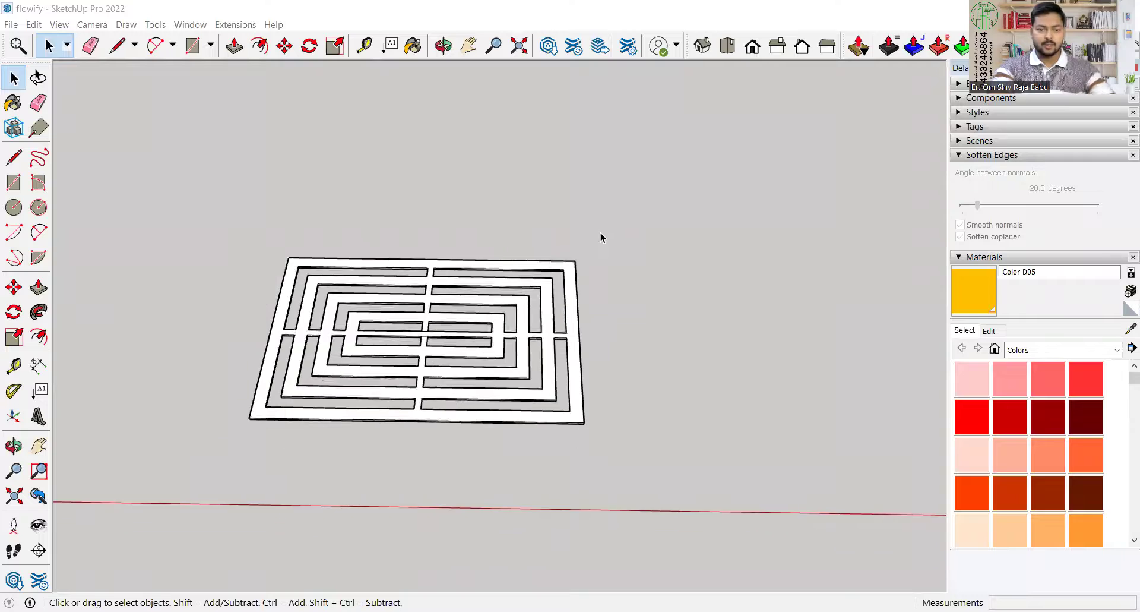
pyautogui.scroll(4, 356, 259)
pyautogui.scroll(-3, 490, 262)
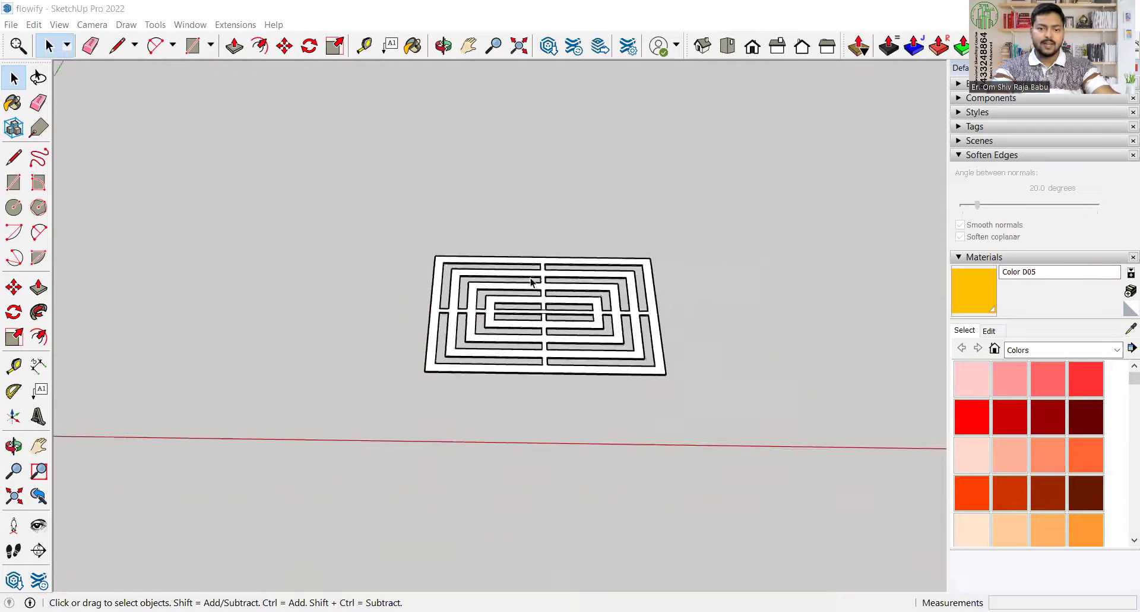
pyautogui.scroll(-2, 569, 268)
pyautogui.scroll(1, 93, 257)
pyautogui.scroll(6, 101, 262)
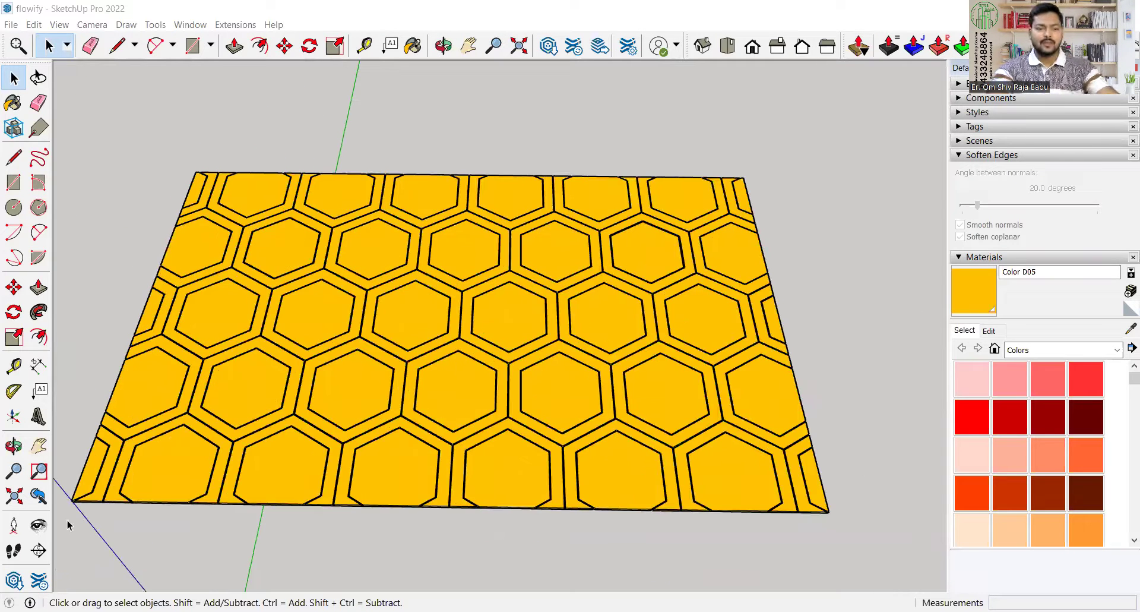
pyautogui.scroll(1, 80, 509)
pyautogui.scroll(3, 197, 502)
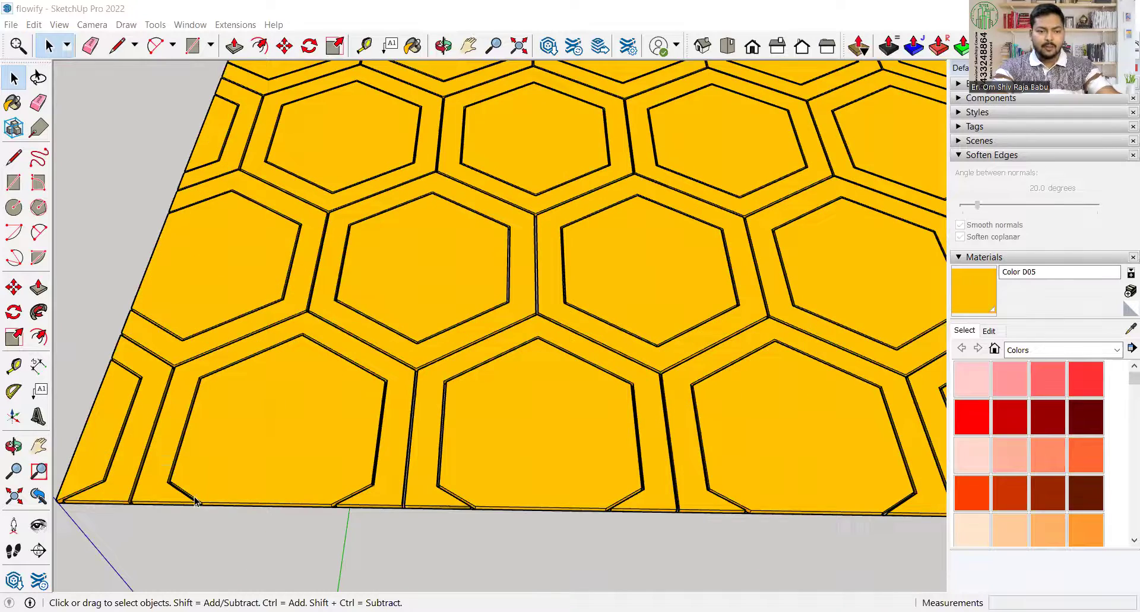
pyautogui.scroll(5, 196, 502)
pyautogui.scroll(-2, 172, 433)
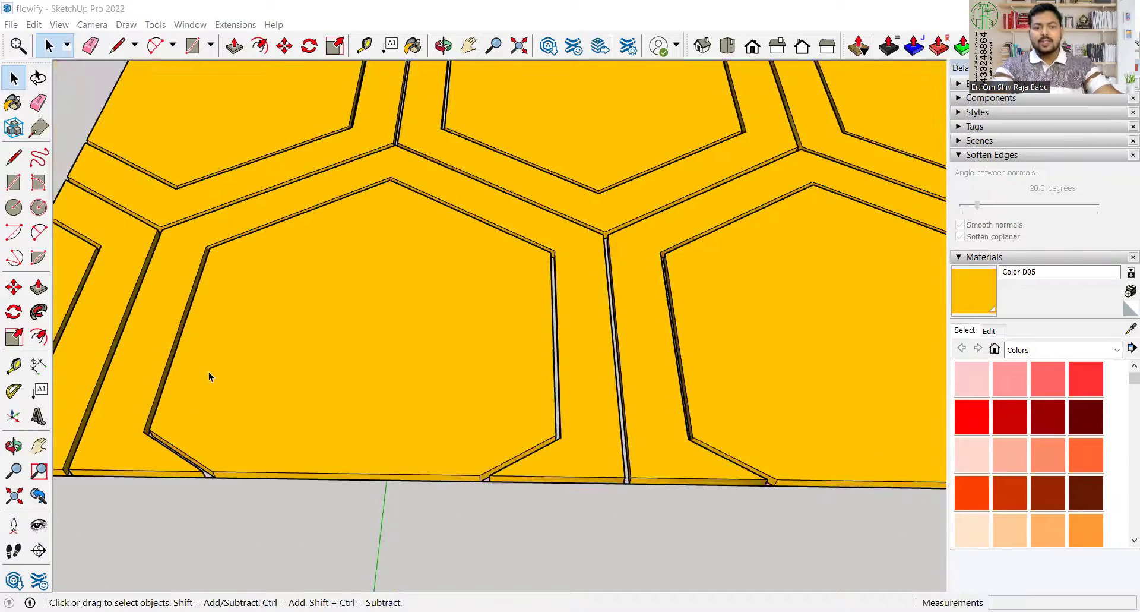
pyautogui.scroll(-4, 209, 372)
pyautogui.scroll(-1, 143, 364)
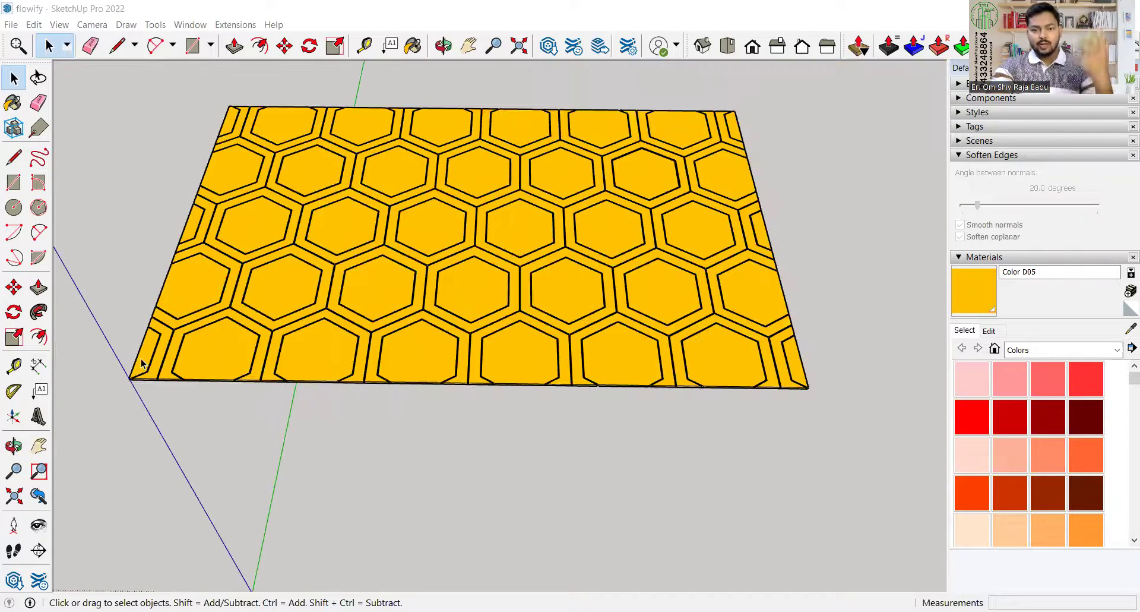
pyautogui.scroll(-1, 144, 343)
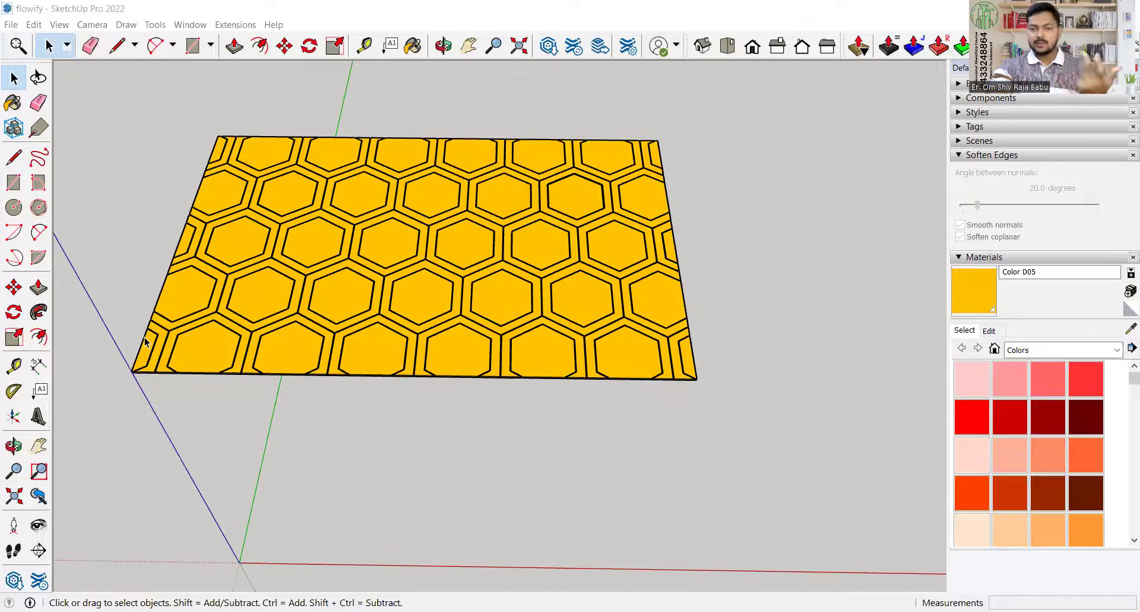
pyautogui.scroll(-3, 143, 343)
pyautogui.scroll(-3, 508, 320)
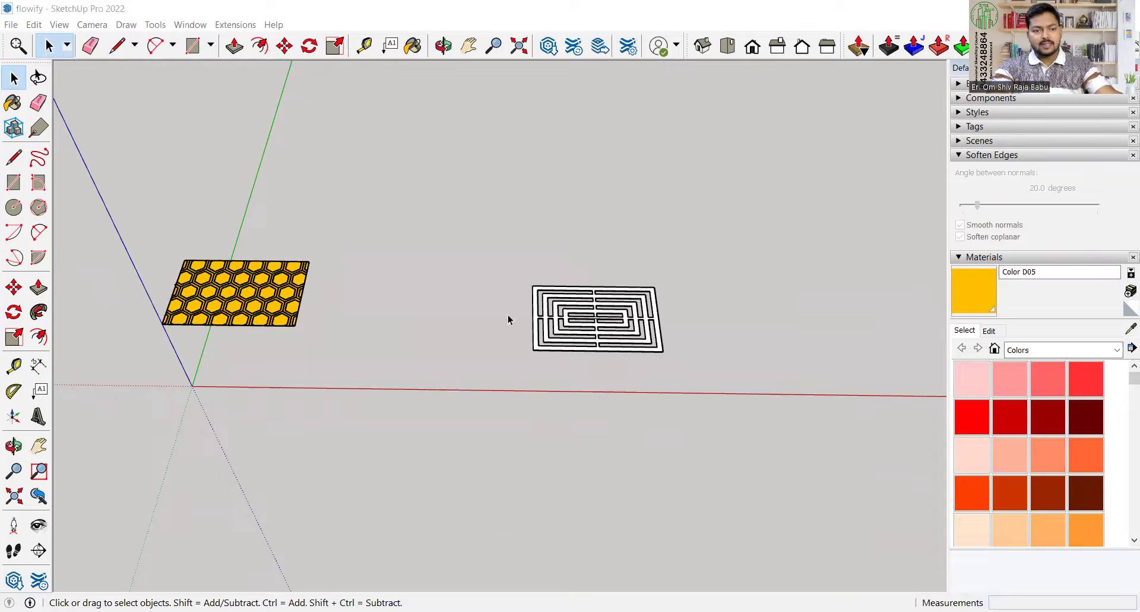
pyautogui.scroll(3, 647, 297)
pyautogui.scroll(1, 624, 308)
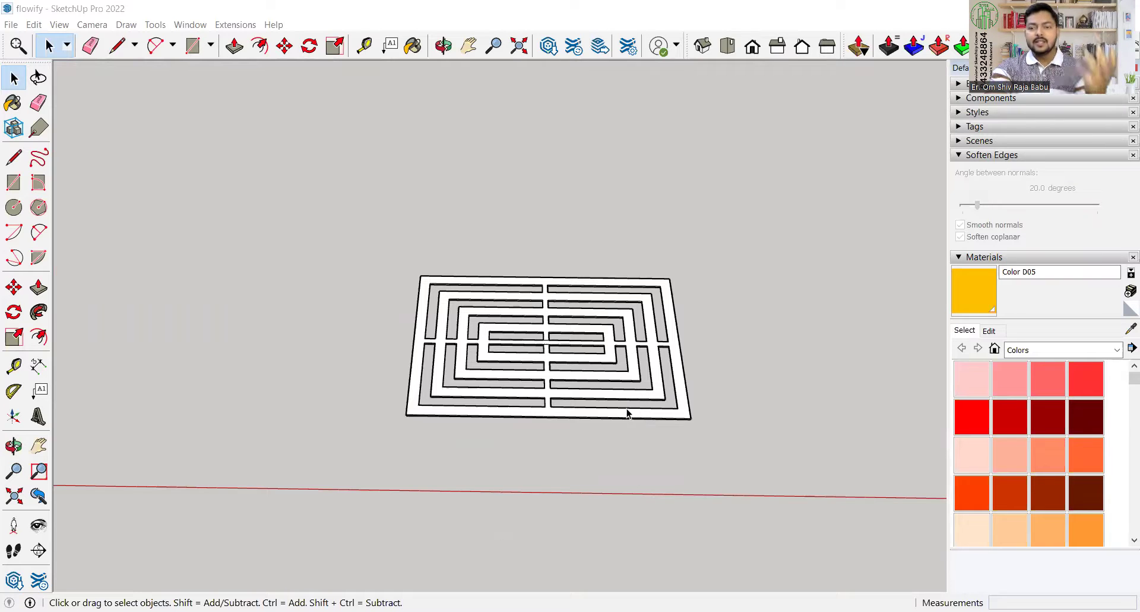
pyautogui.scroll(-1, 440, 331)
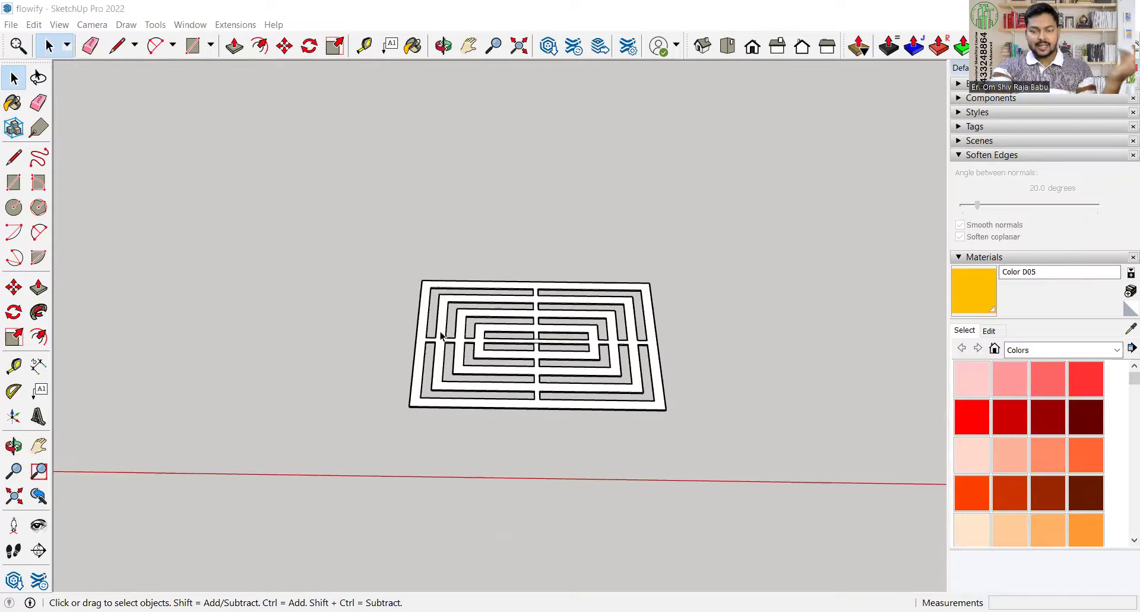
# Erase the two short edges crossing the centre bar inside the white slotted panel
pyautogui.scroll(3, 618, 386)
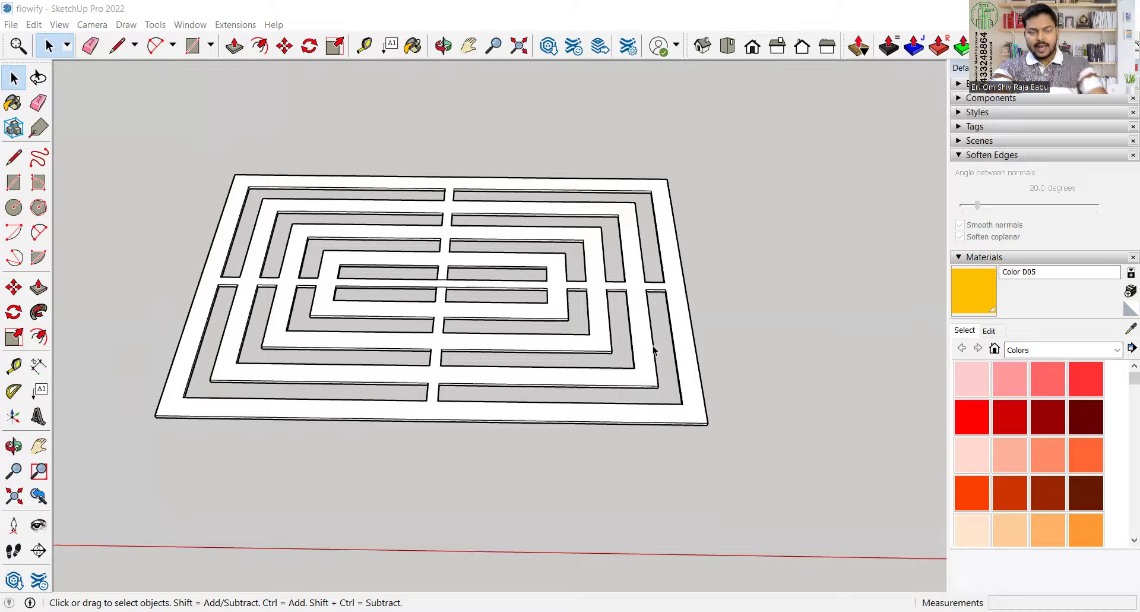
pyautogui.scroll(4, 436, 274)
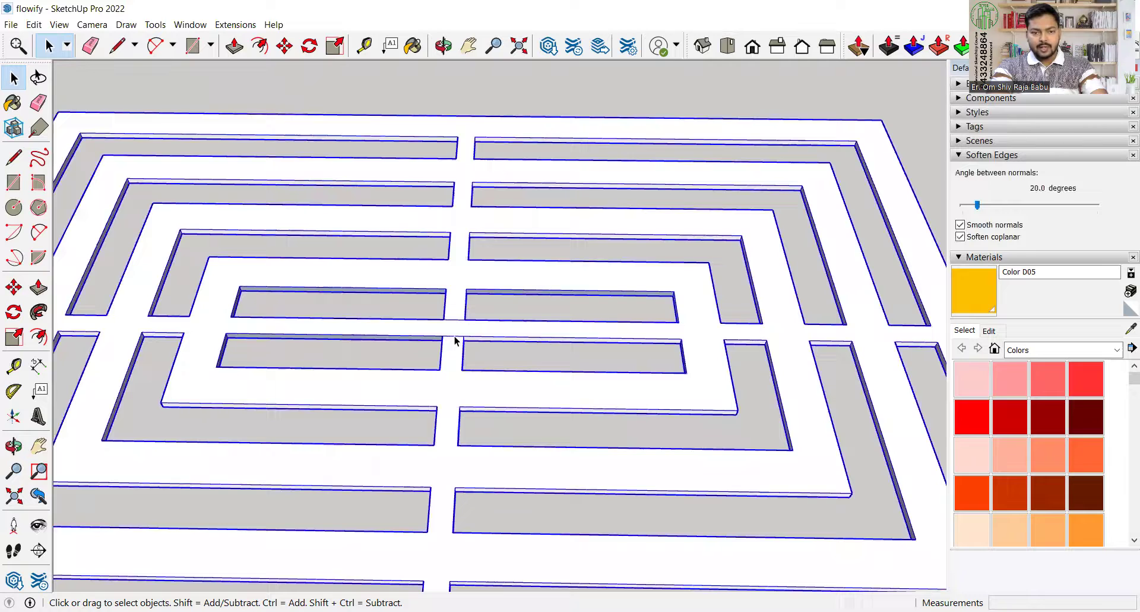
pyautogui.scroll(2, 454, 332)
pyautogui.scroll(2, 454, 327)
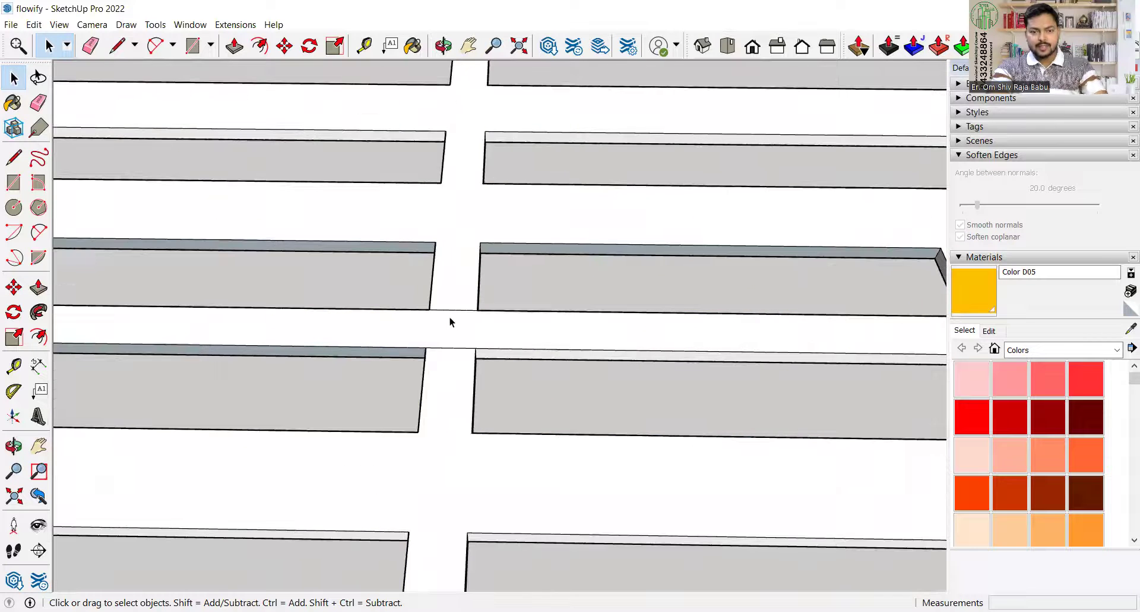
pyautogui.press('e')
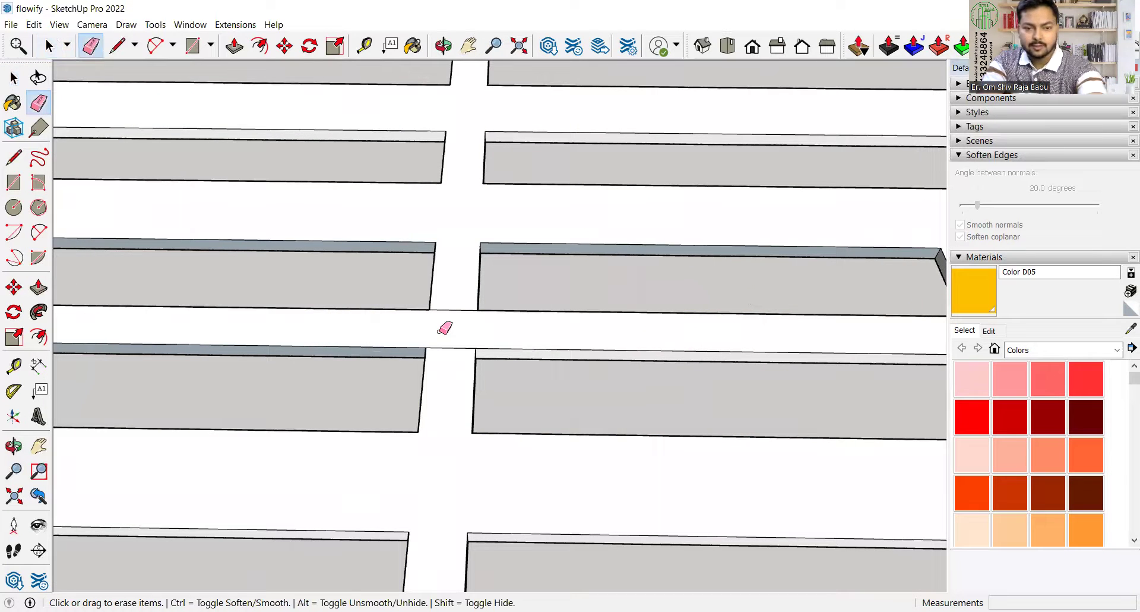
pyautogui.moveTo(440, 348)
pyautogui.mouseDown()
pyautogui.moveTo(451, 301)
pyautogui.moveTo(451, 329)
pyautogui.mouseUp()
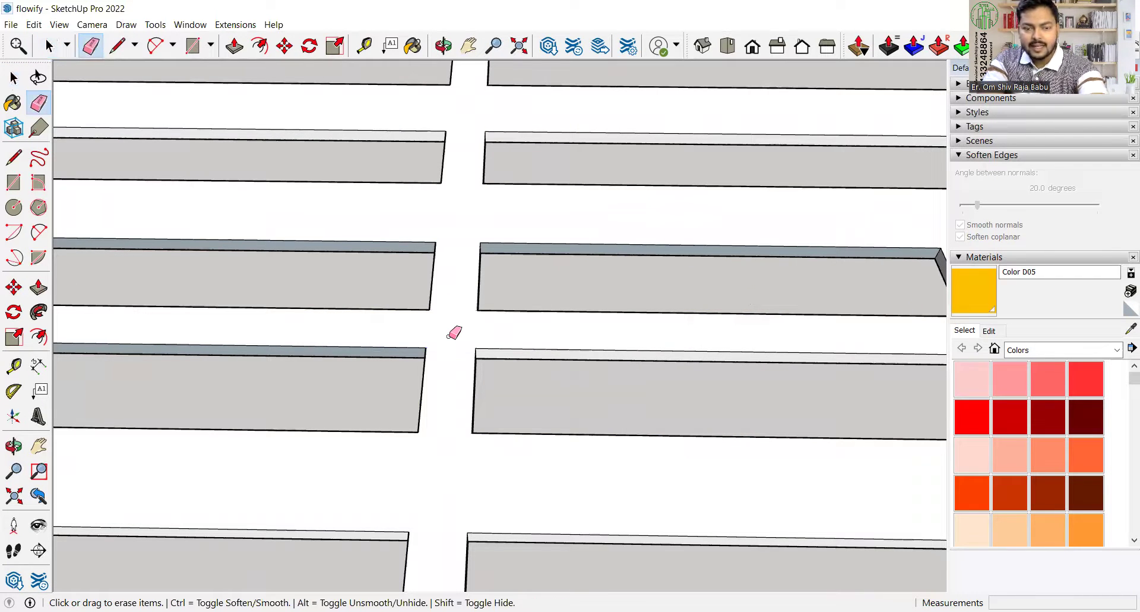
pyautogui.scroll(-6, 466, 329)
pyautogui.scroll(-4, 550, 310)
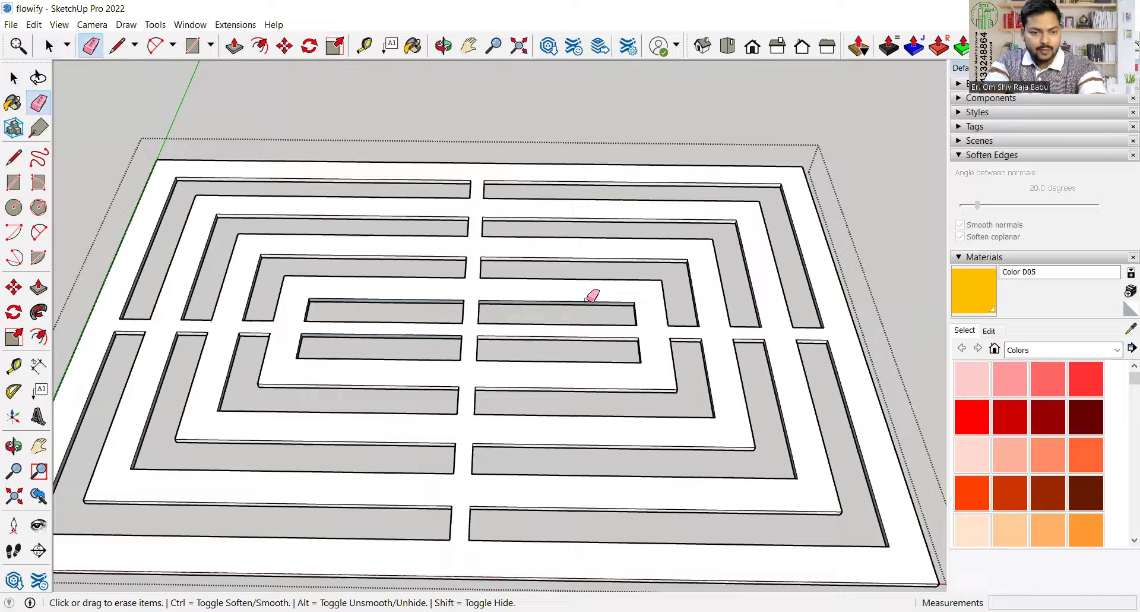
pyautogui.press('space')
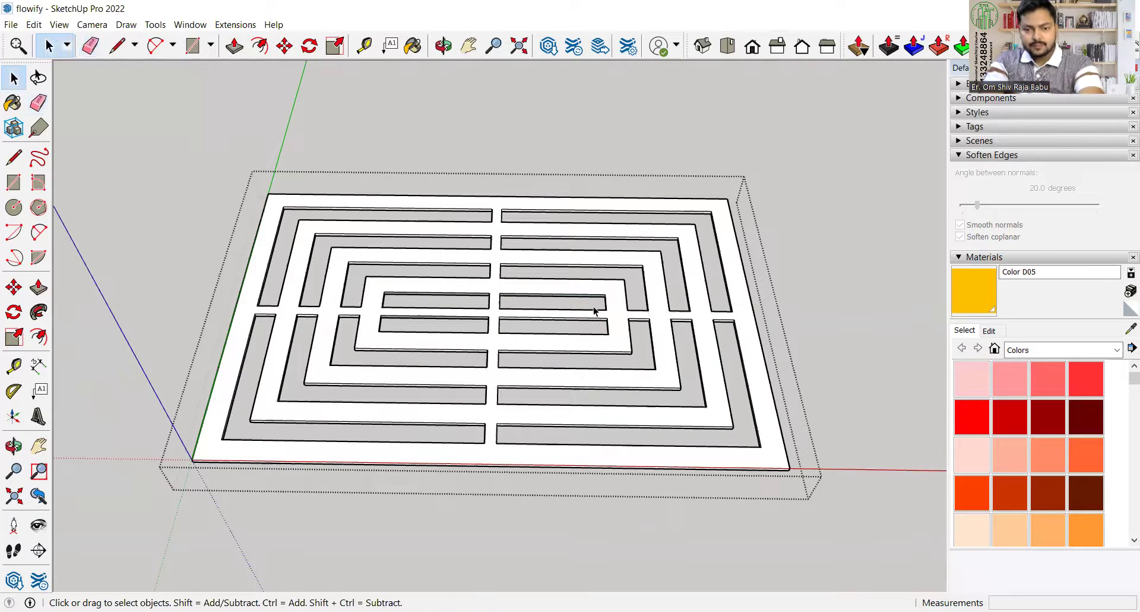
pyautogui.scroll(-3, 590, 339)
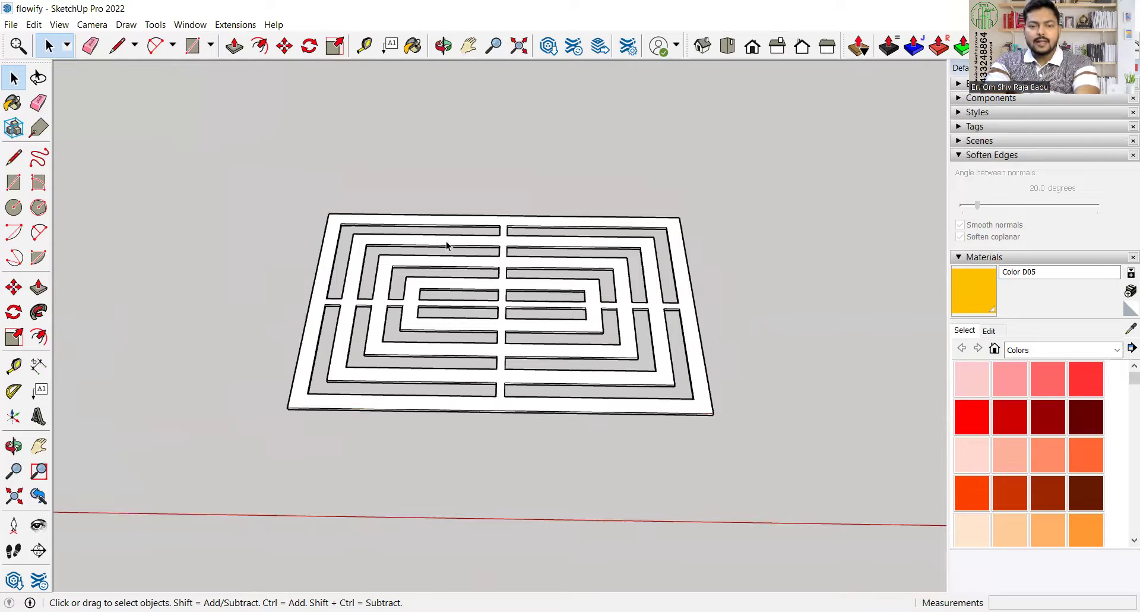
pyautogui.scroll(-2, 450, 245)
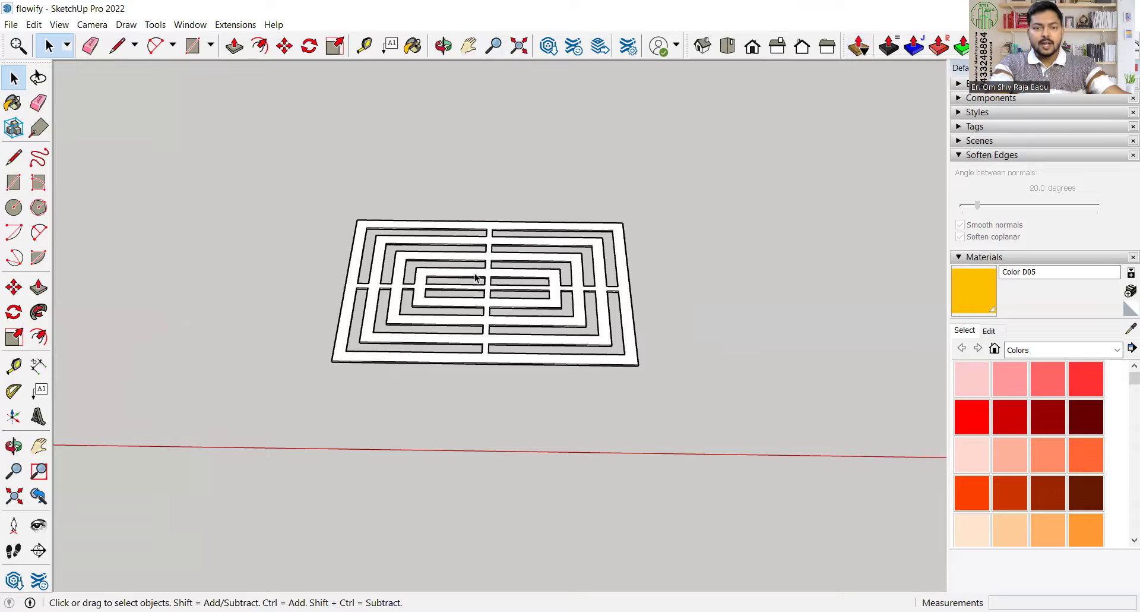
pyautogui.scroll(-5, 552, 280)
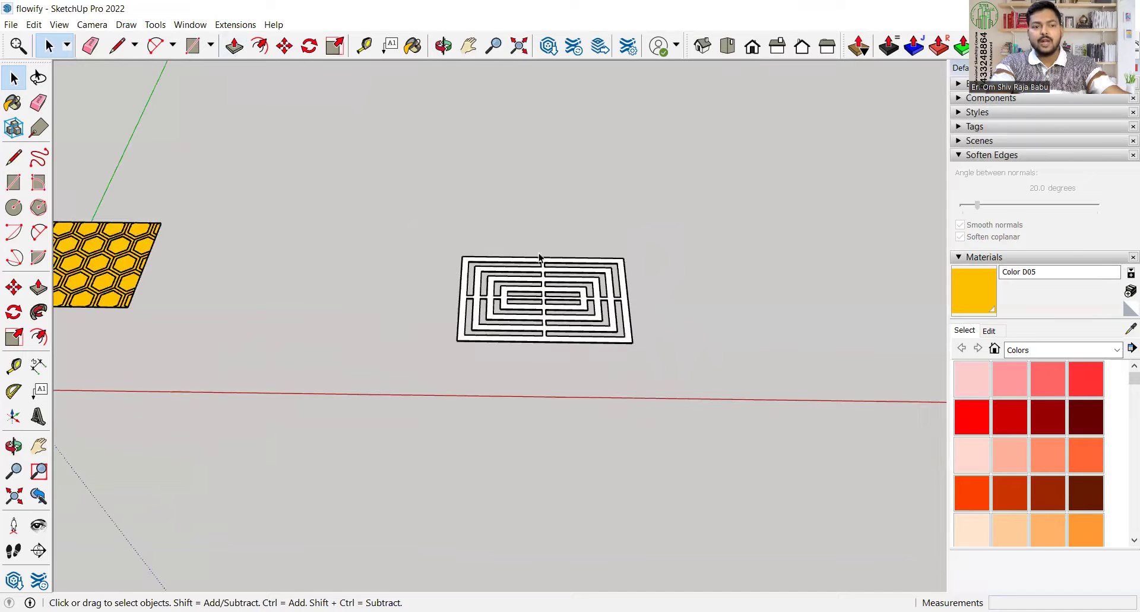
pyautogui.scroll(5, 224, 264)
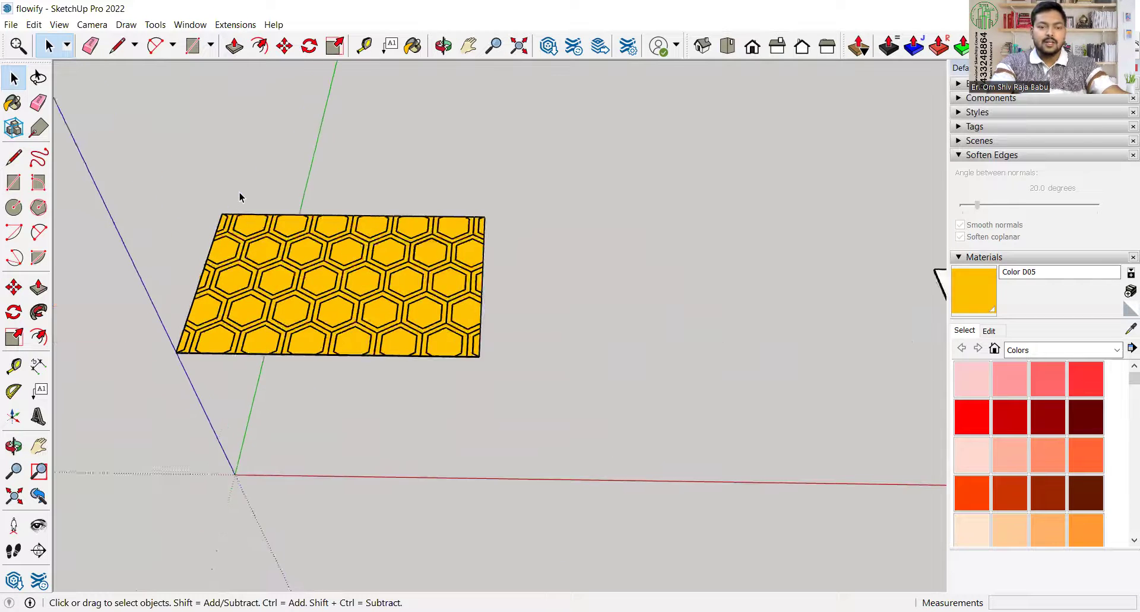
pyautogui.scroll(-6, 234, 199)
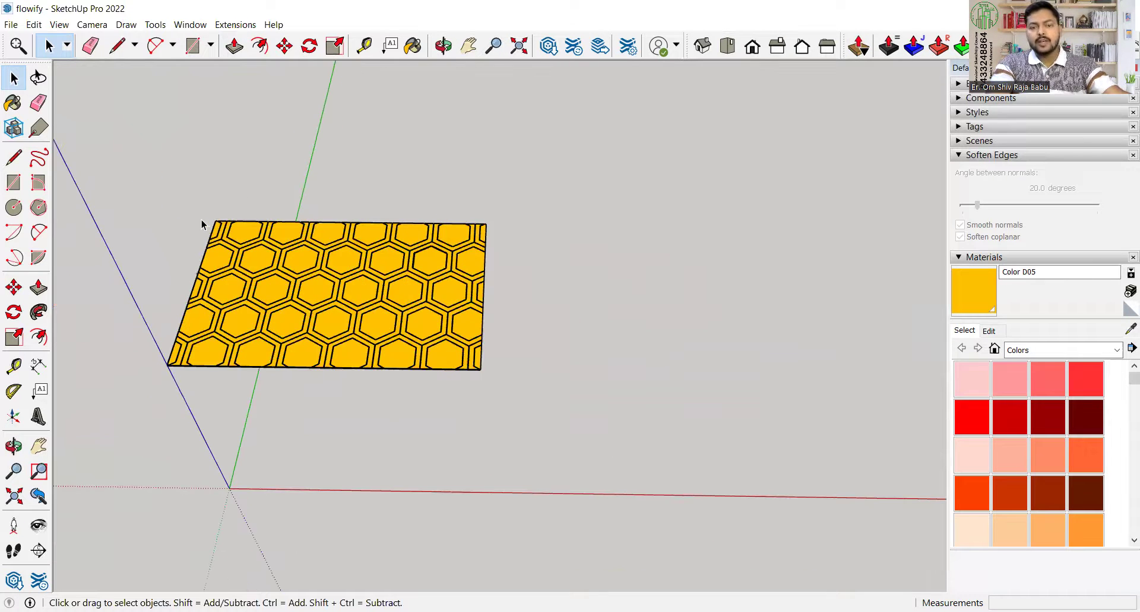
pyautogui.scroll(3, 755, 245)
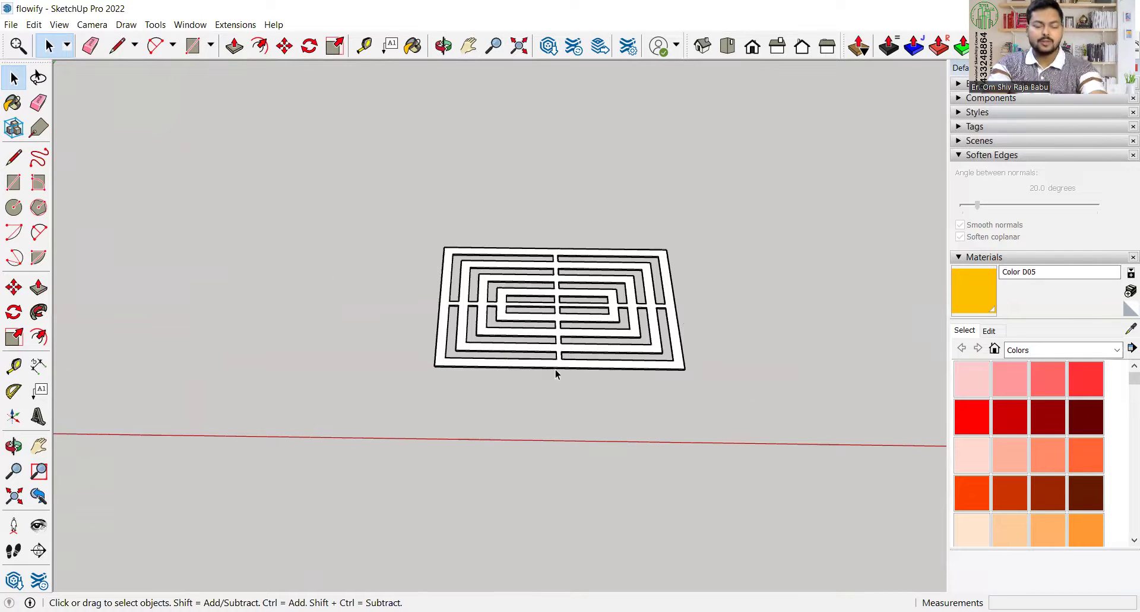
# Select the entire white slotted panel
pyautogui.moveTo(516, 400); pyautogui.dragTo(461, 160, button='middle')
pyautogui.scroll(5, 419, 289)
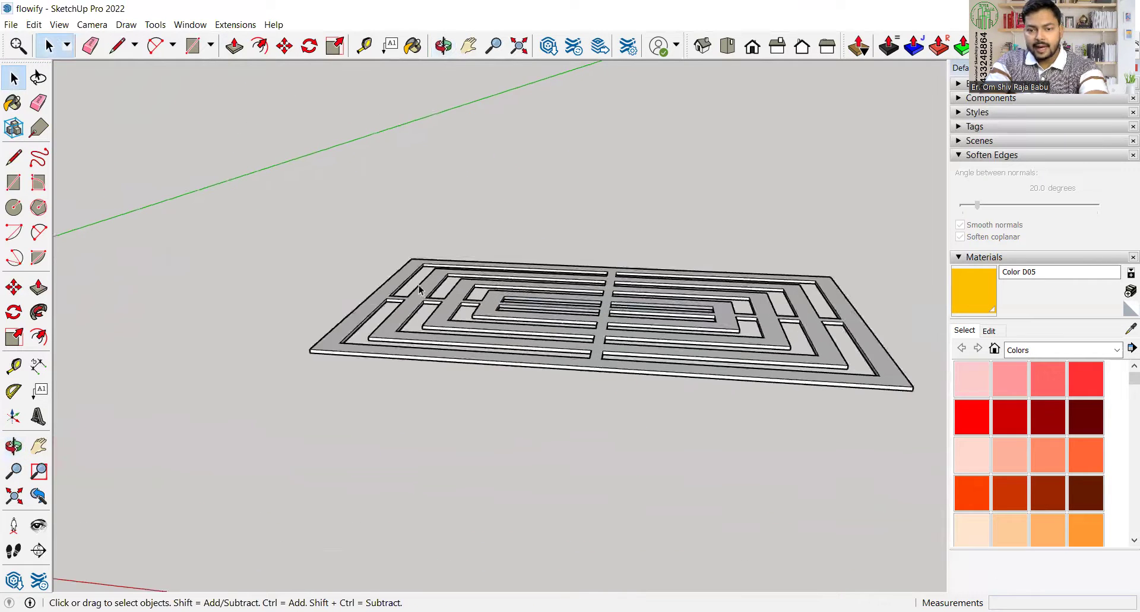
pyautogui.scroll(-5, 419, 289)
pyautogui.moveTo(408, 354); pyautogui.dragTo(510, 333, button='middle')
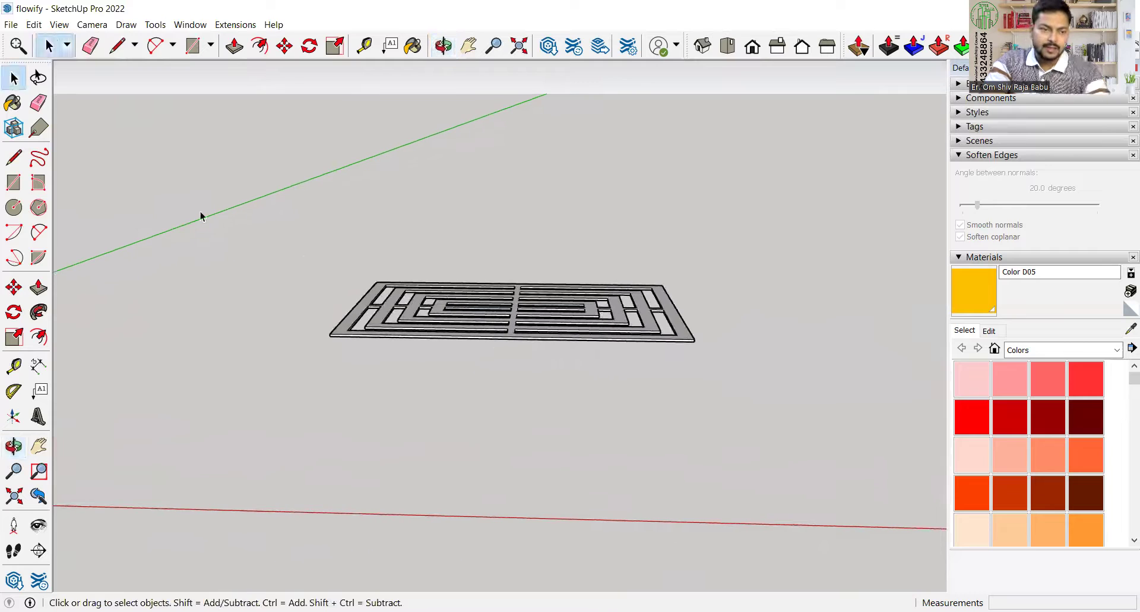
pyautogui.click(13, 157)
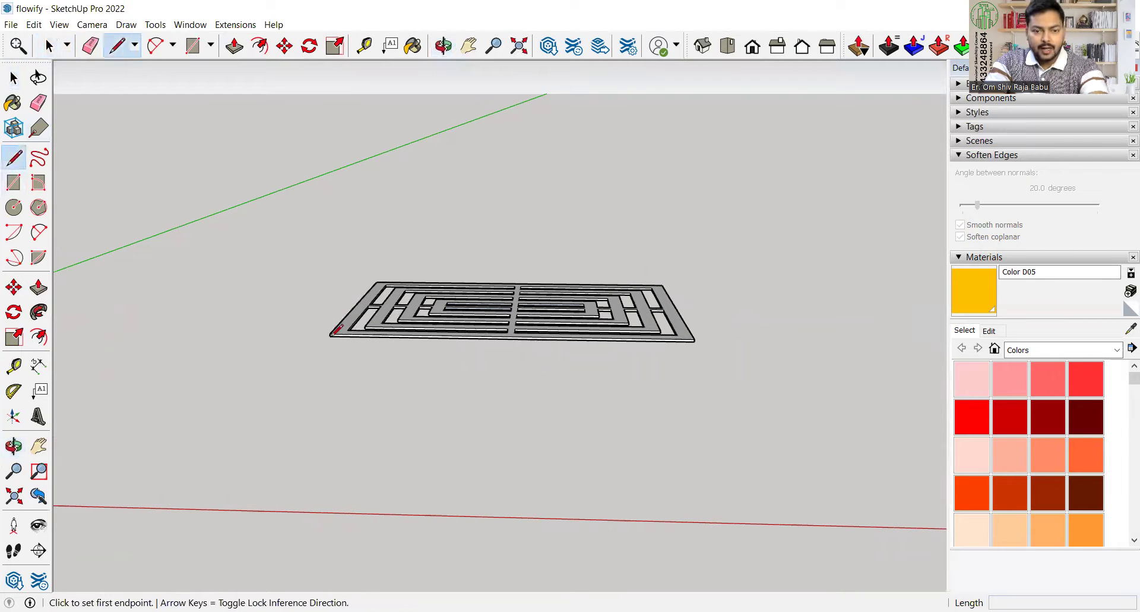
pyautogui.scroll(4, 337, 330)
pyautogui.press('space')
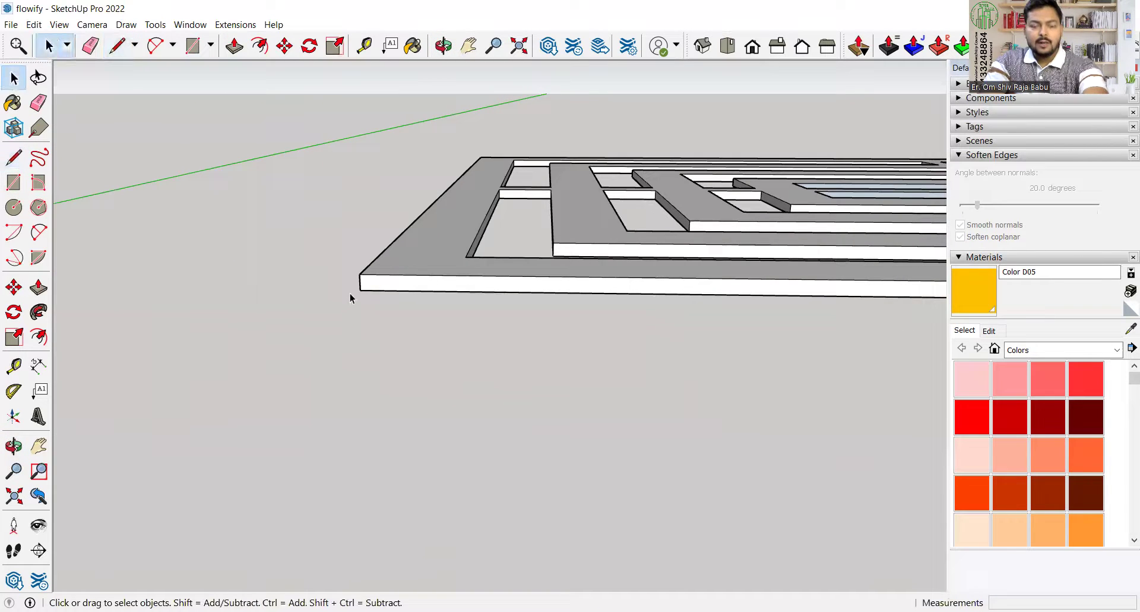
pyautogui.tripleClick(386, 284)
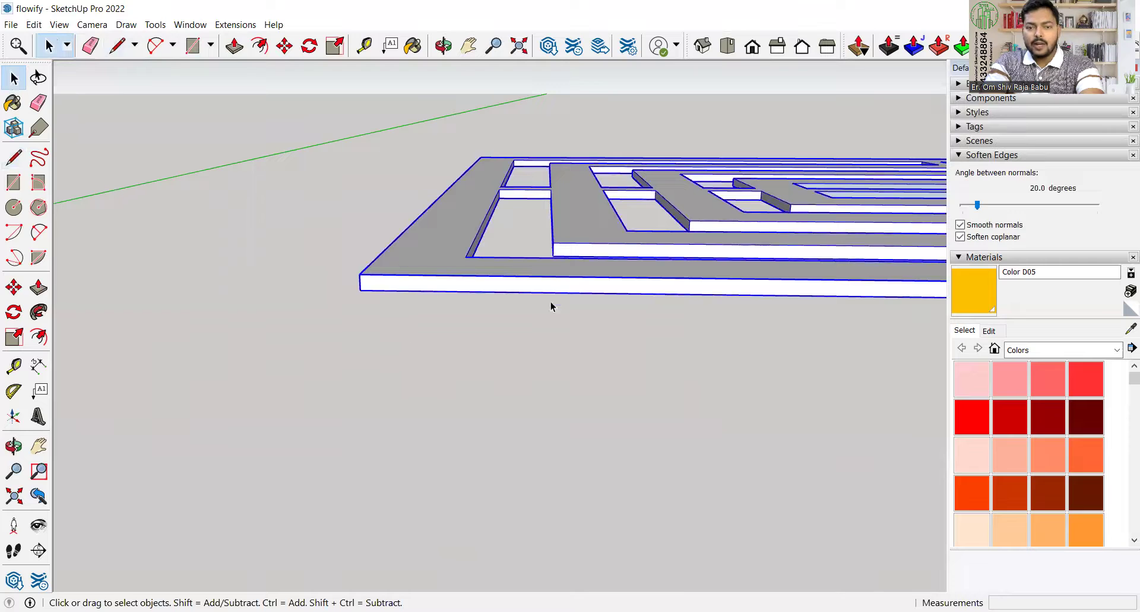
# Draw a vertical rectangular outline below the slotted panel's front edge, spanning its full length and dropping about 5' 1" from its lower corners
pyautogui.click(14, 157)
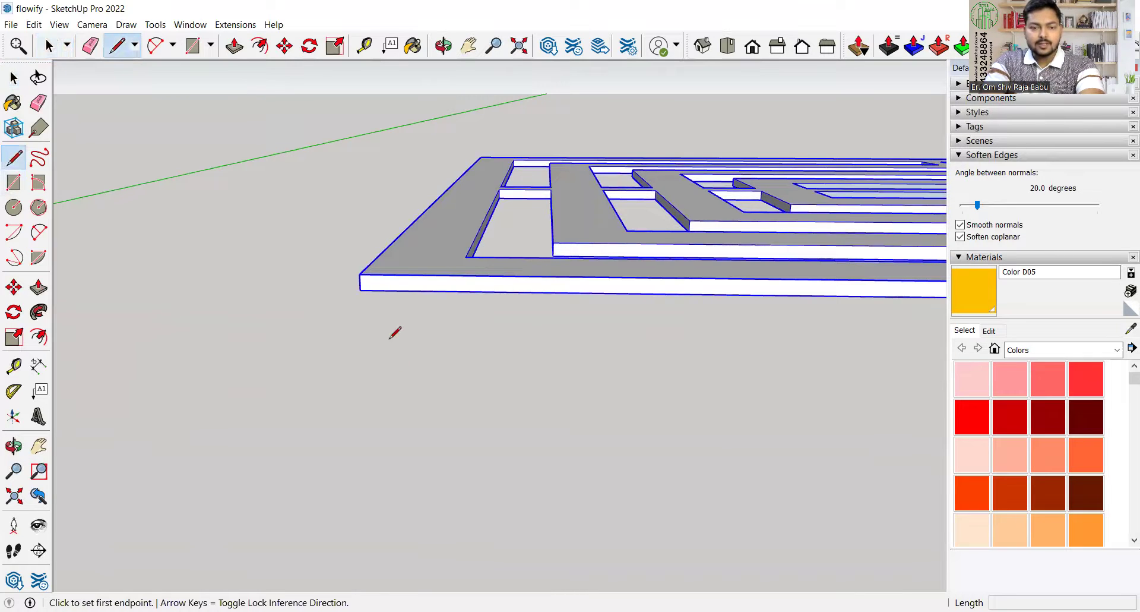
pyautogui.click(360, 289)
pyautogui.scroll(-4, 383, 372)
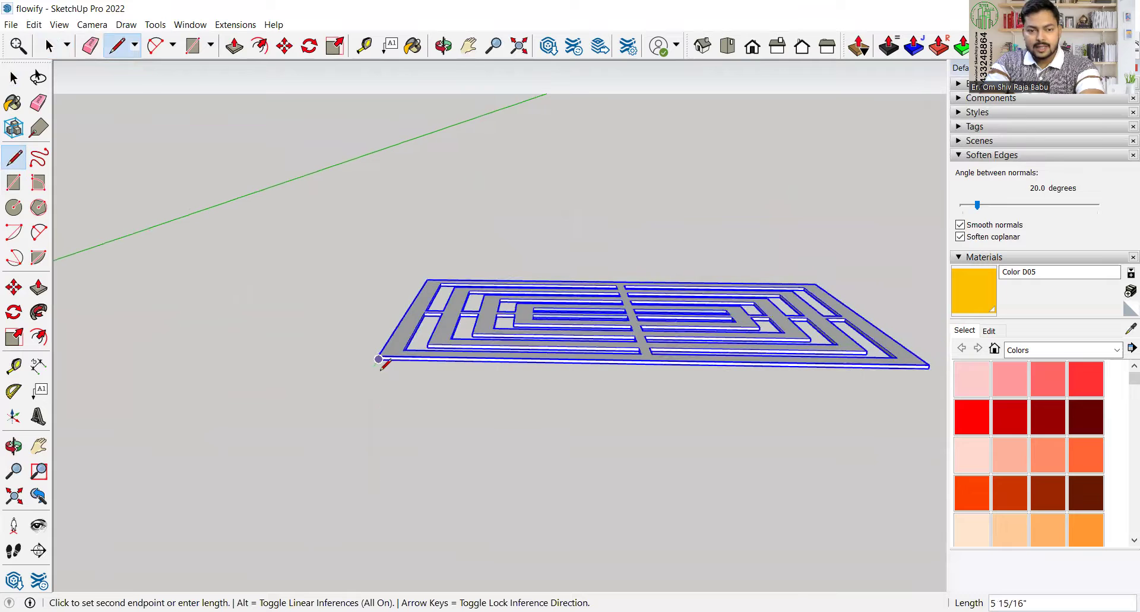
pyautogui.press('Up')
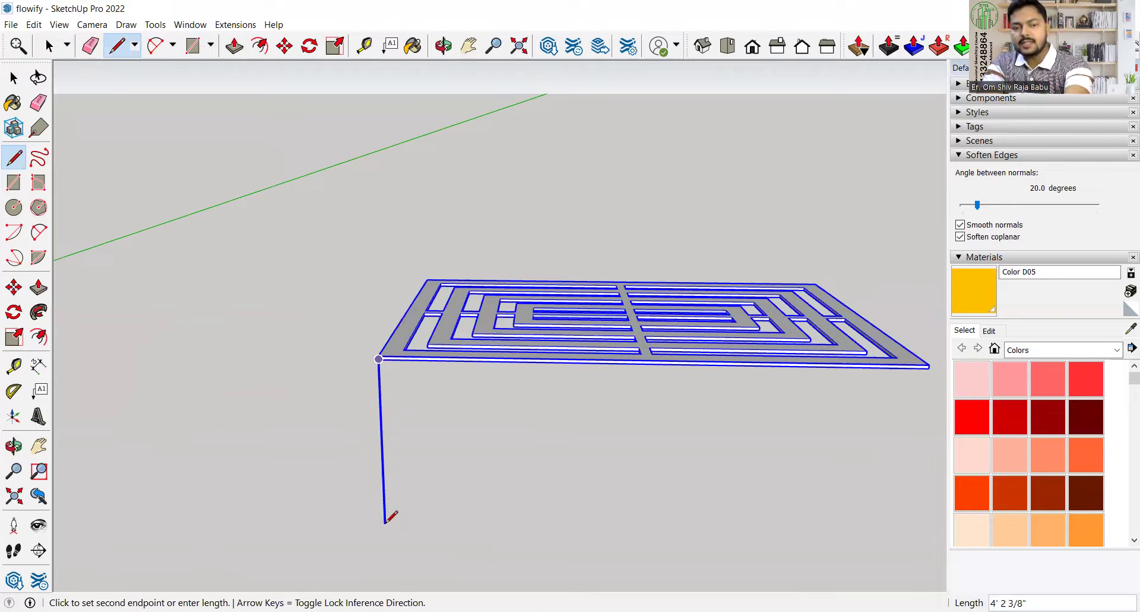
pyautogui.scroll(-1, 386, 522)
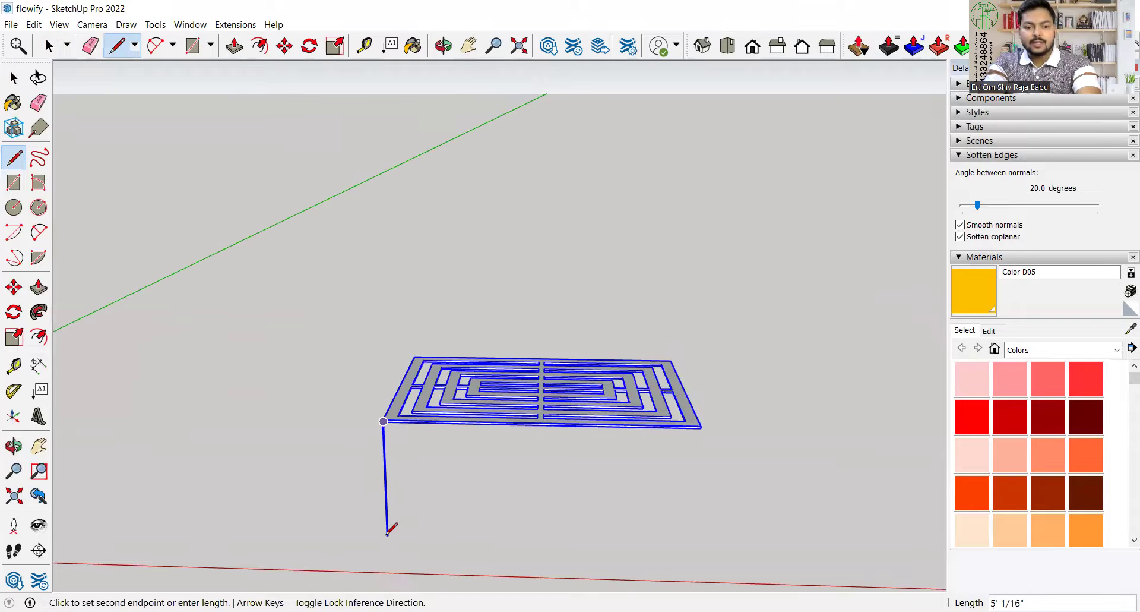
pyautogui.click(387, 536)
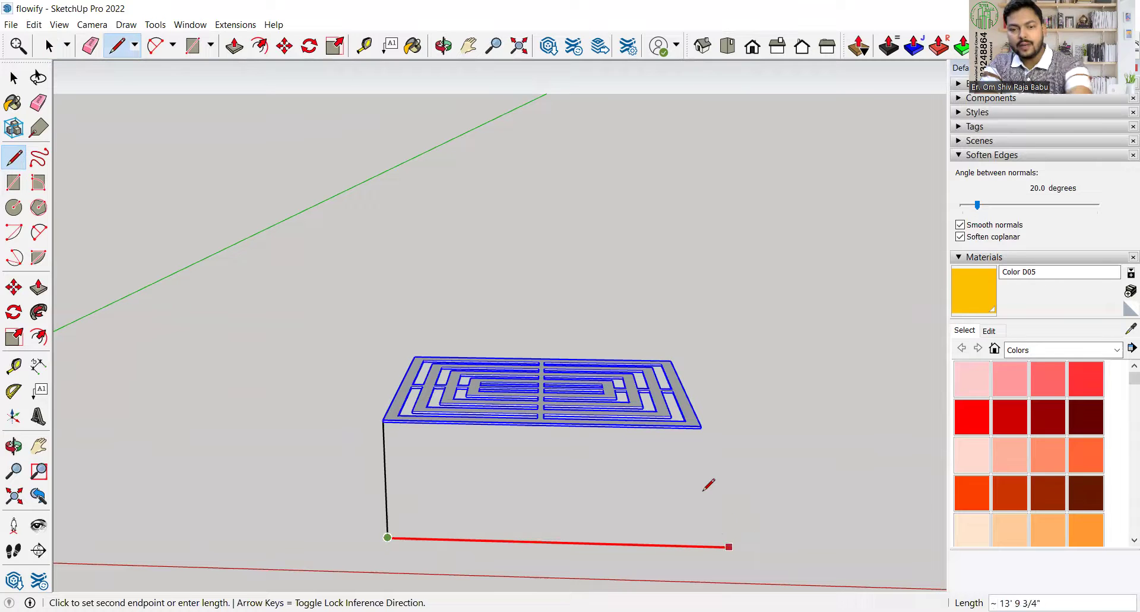
pyautogui.scroll(4, 704, 431)
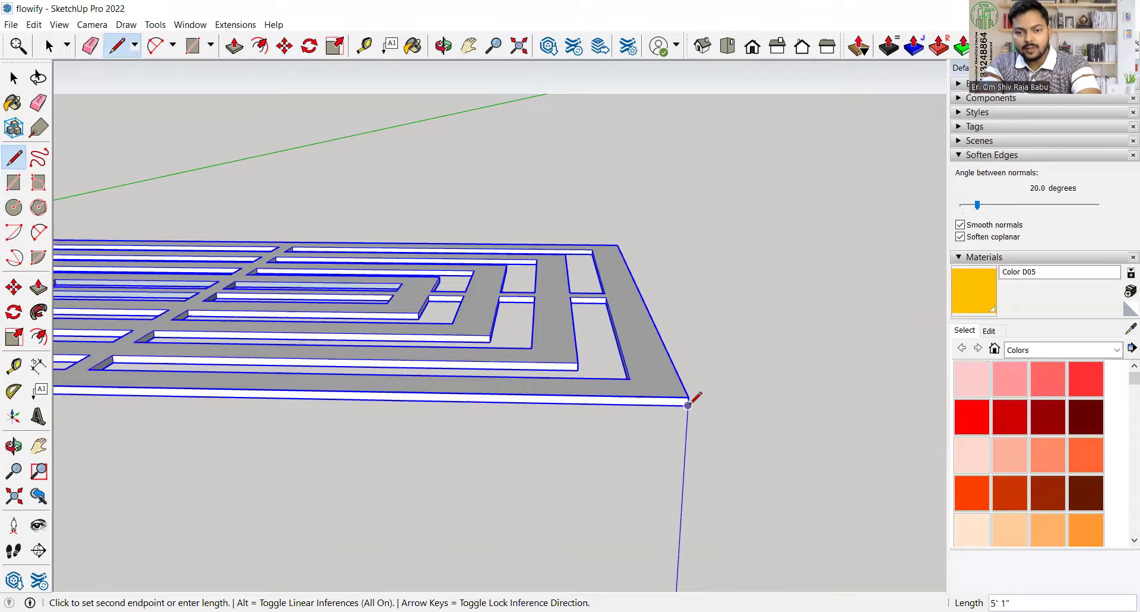
pyautogui.scroll(-5, 689, 404)
pyautogui.press('space')
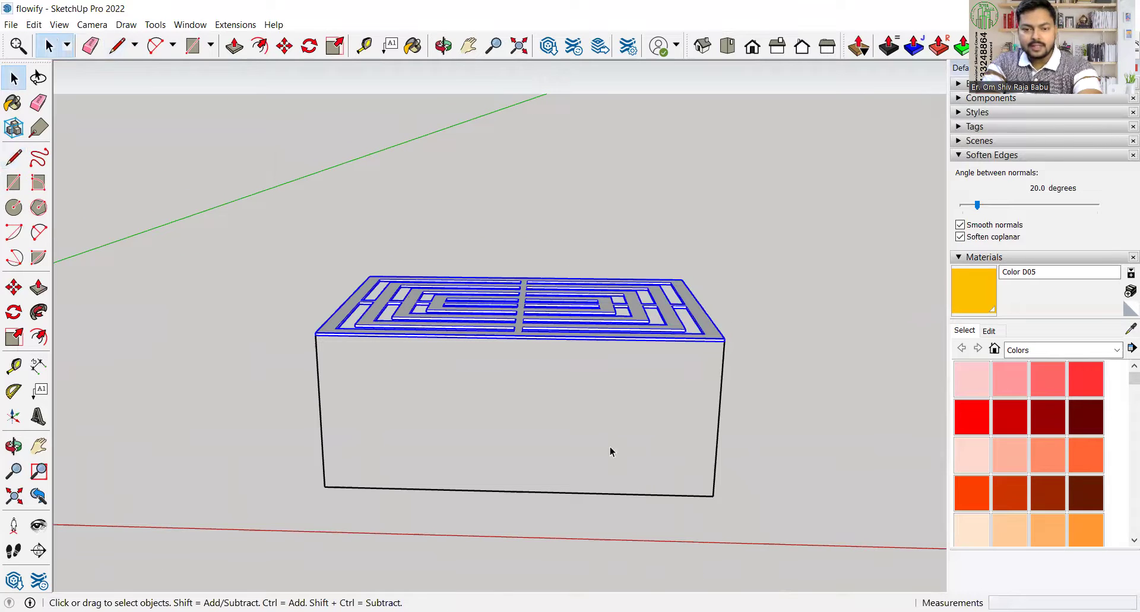
# Divide the bottom edge of the vertical outline into 3 equal segments and check each segment by selecting it
pyautogui.moveTo(639, 358); pyautogui.dragTo(635, 386, button='middle')
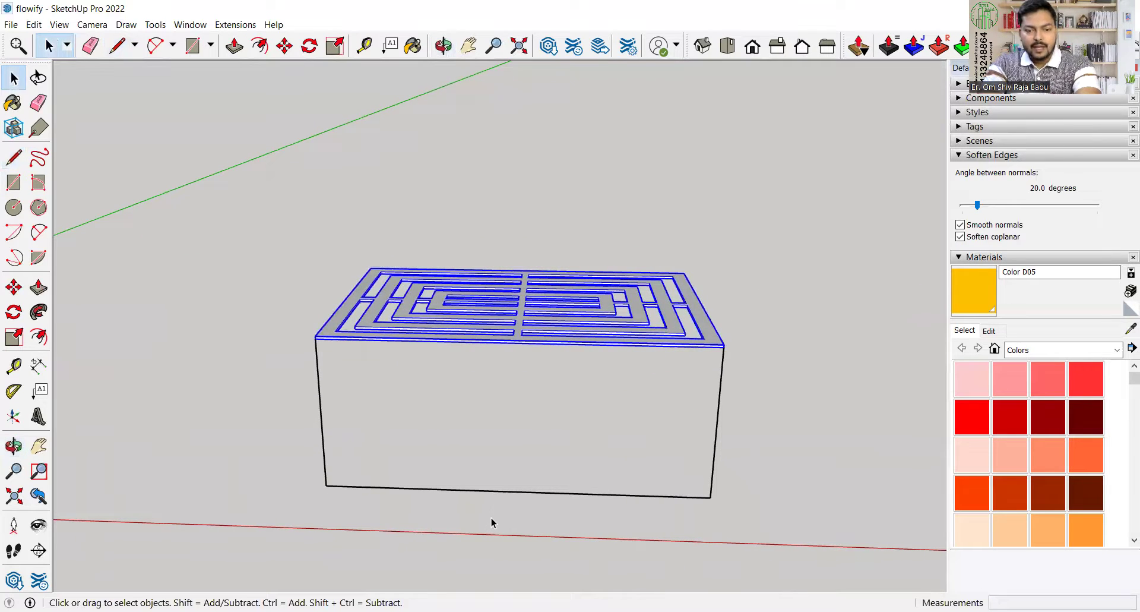
pyautogui.scroll(-2, 514, 348)
pyautogui.scroll(3, 527, 451)
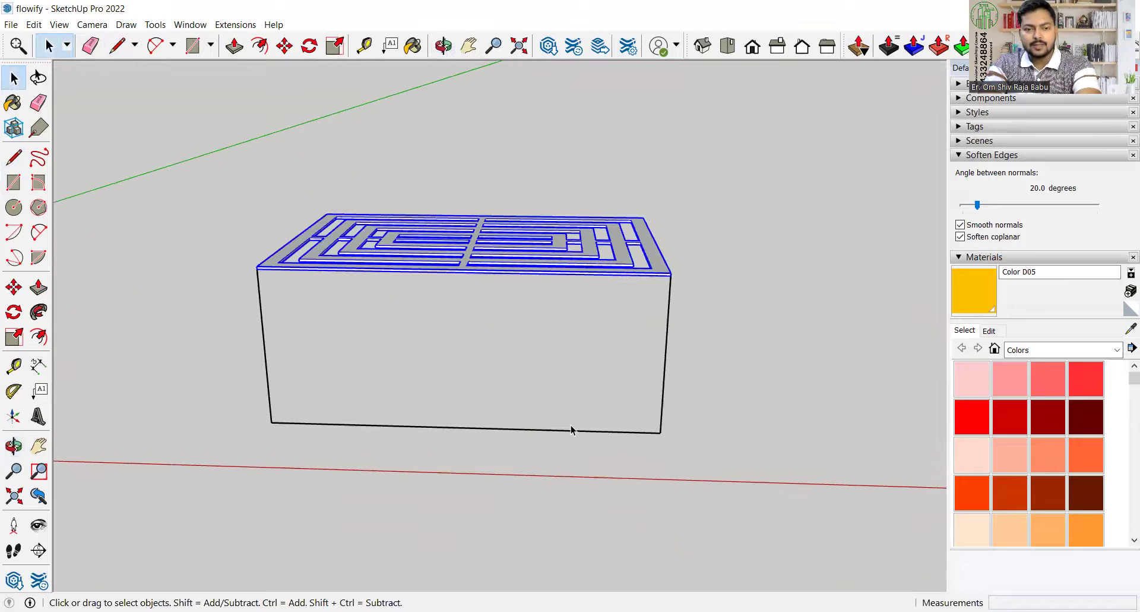
pyautogui.click(471, 432)
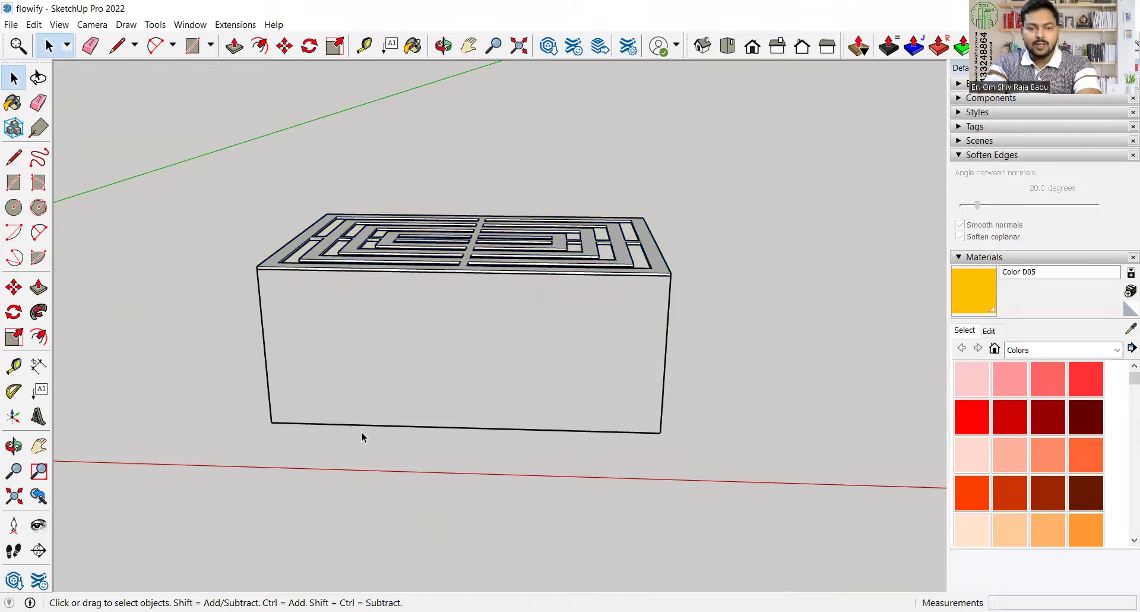
pyautogui.scroll(1, 362, 432)
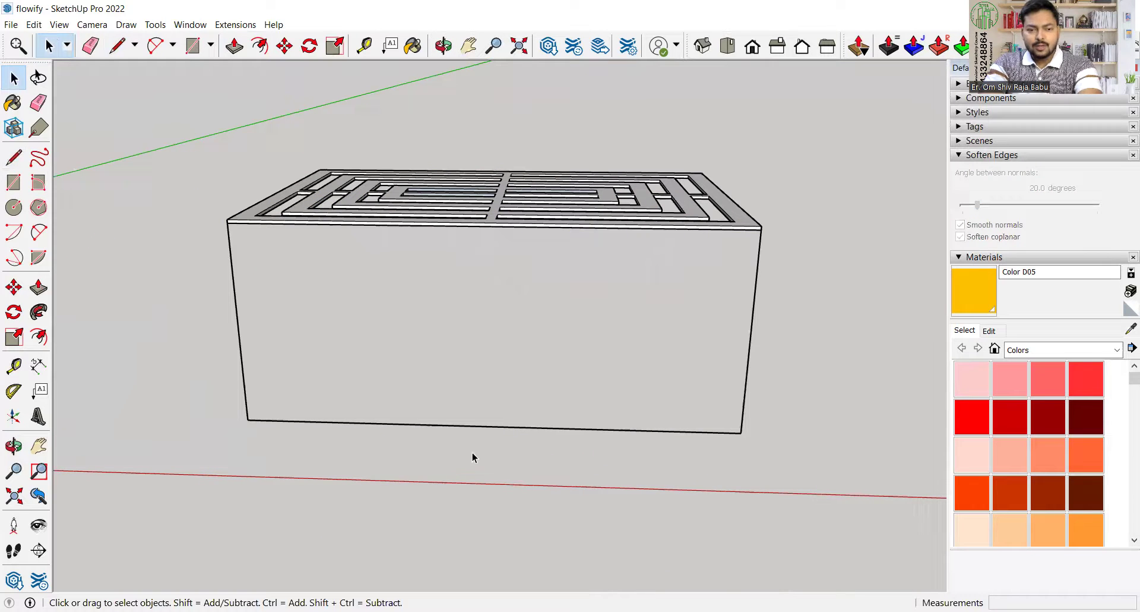
pyautogui.rightClick(451, 423)
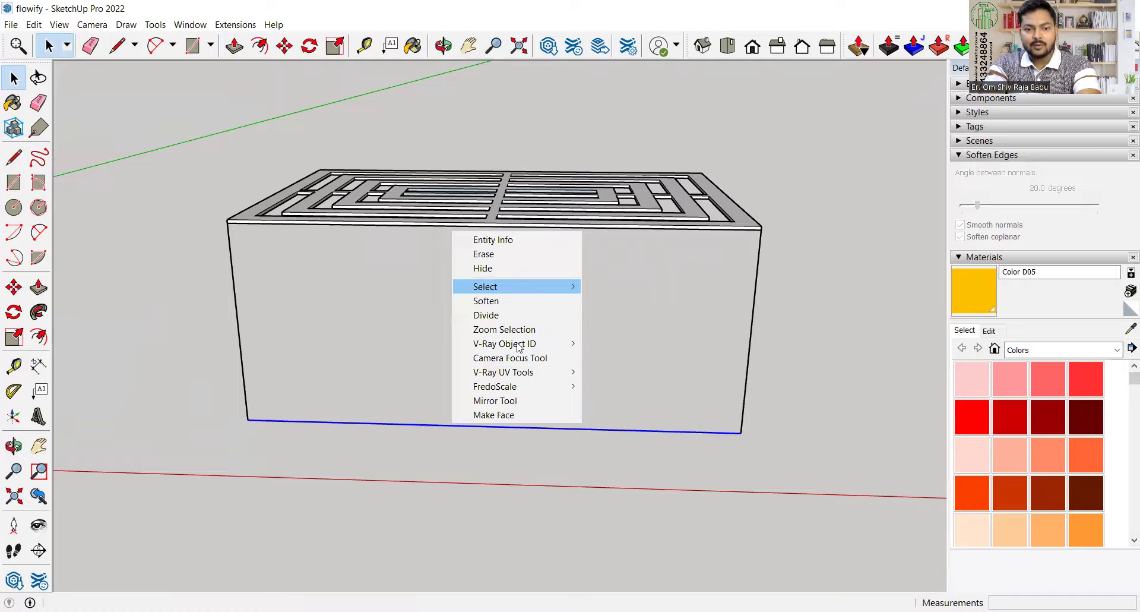
pyautogui.click(486, 315)
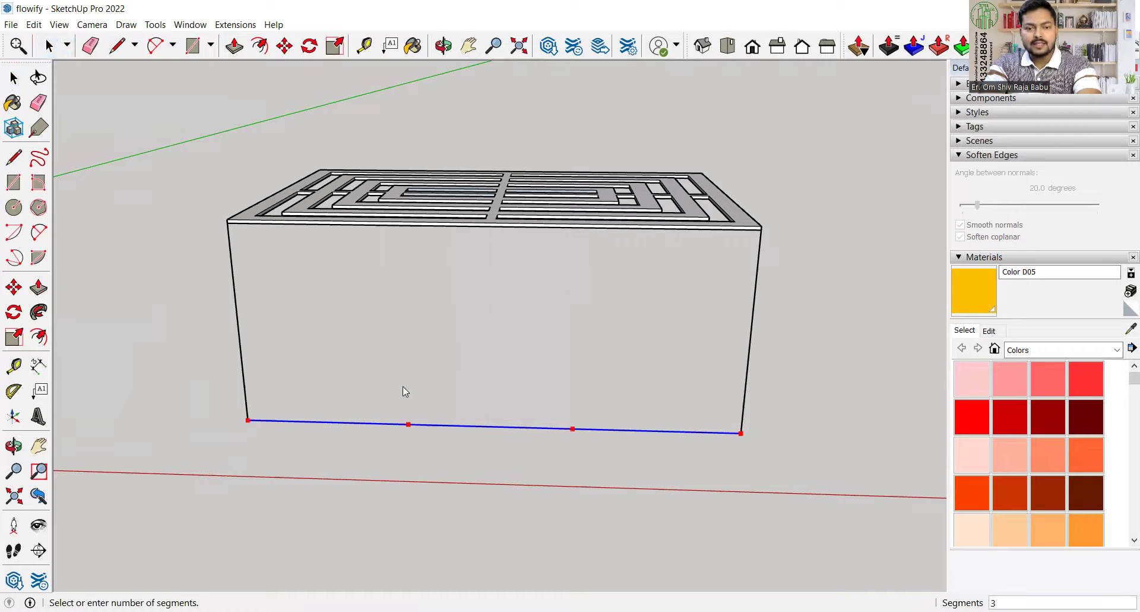
pyautogui.click(402, 386)
pyautogui.click(355, 423)
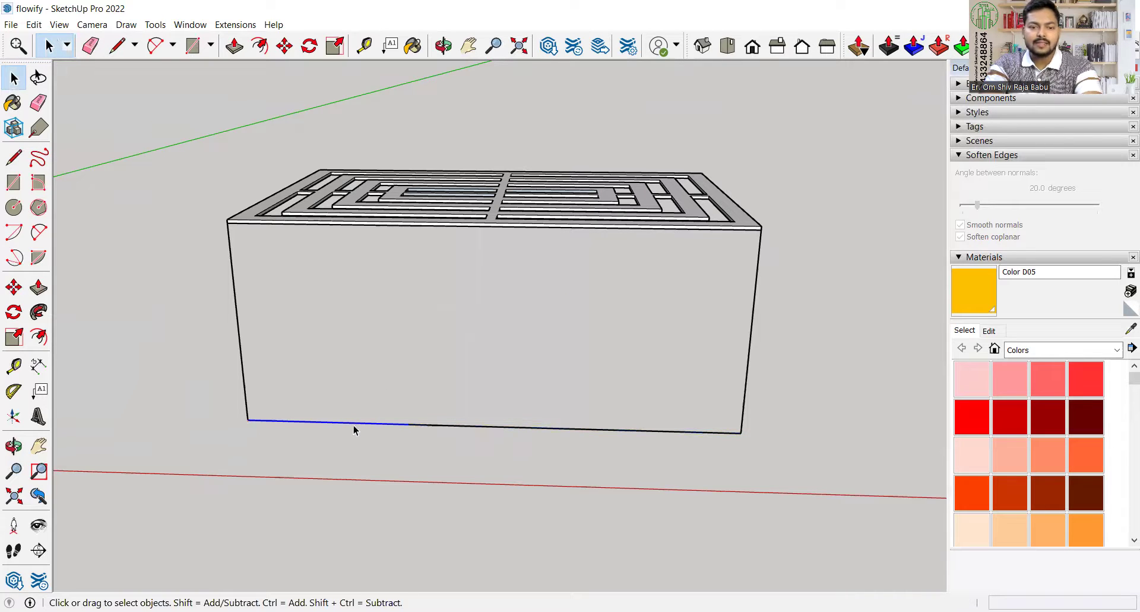
pyautogui.click(513, 426)
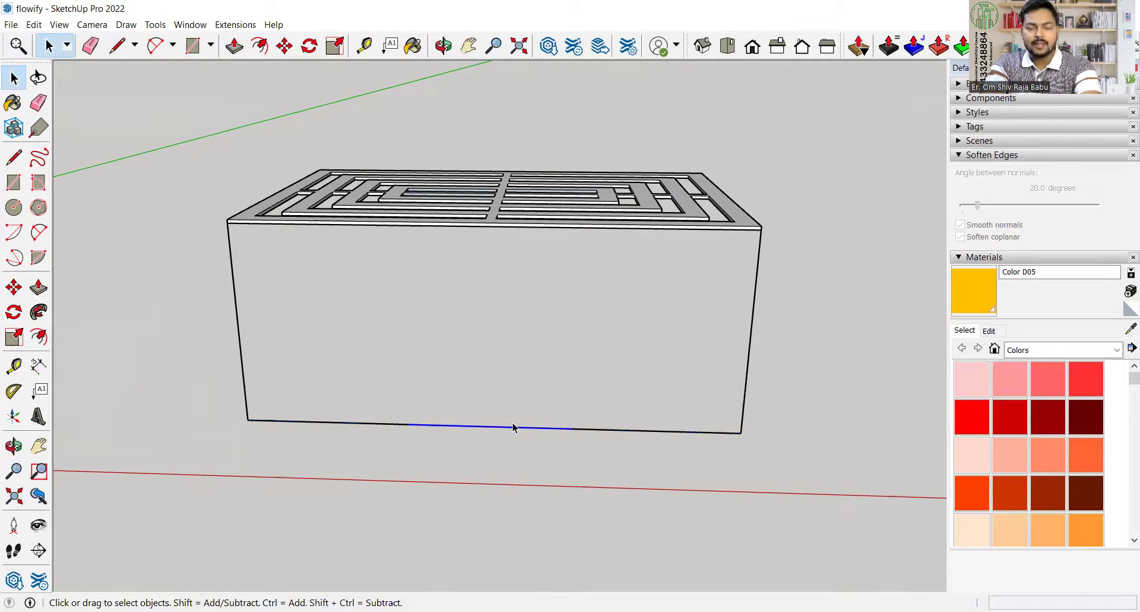
pyautogui.click(636, 430)
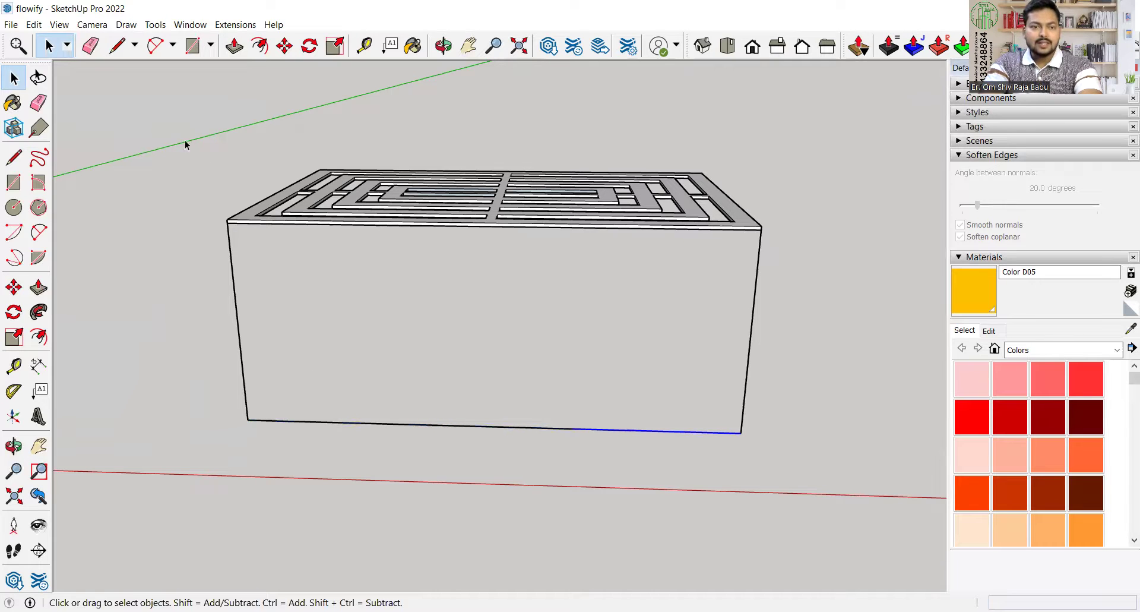
# Draw a two-point arc with a 7" bulge below the leftmost third of the bottom edge and delete its enclosed face
pyautogui.click(39, 232)
pyautogui.click(248, 419)
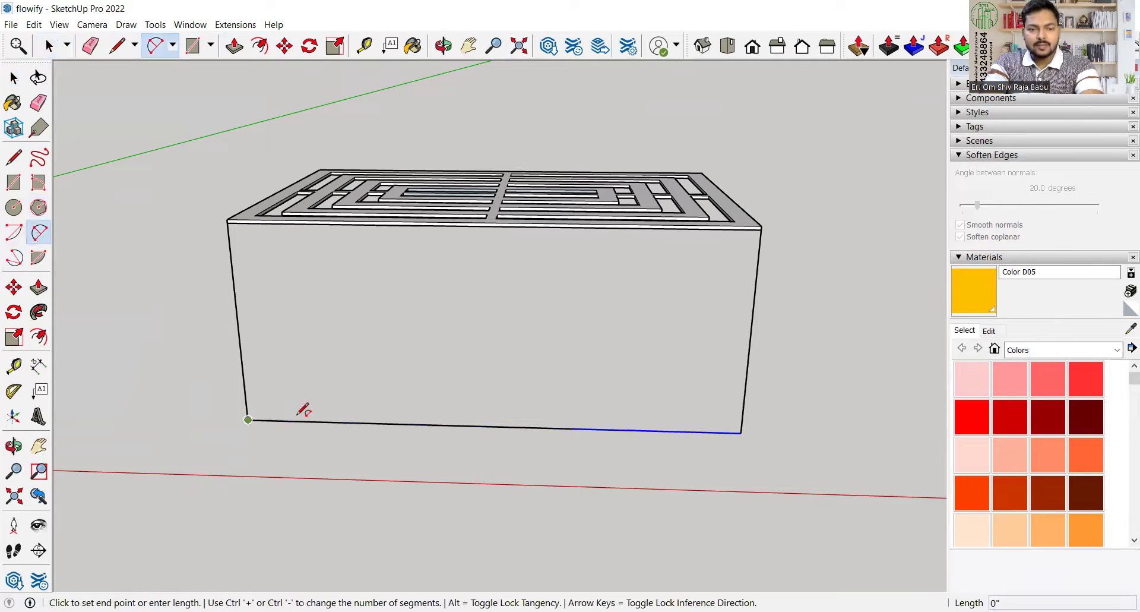
pyautogui.click(408, 423)
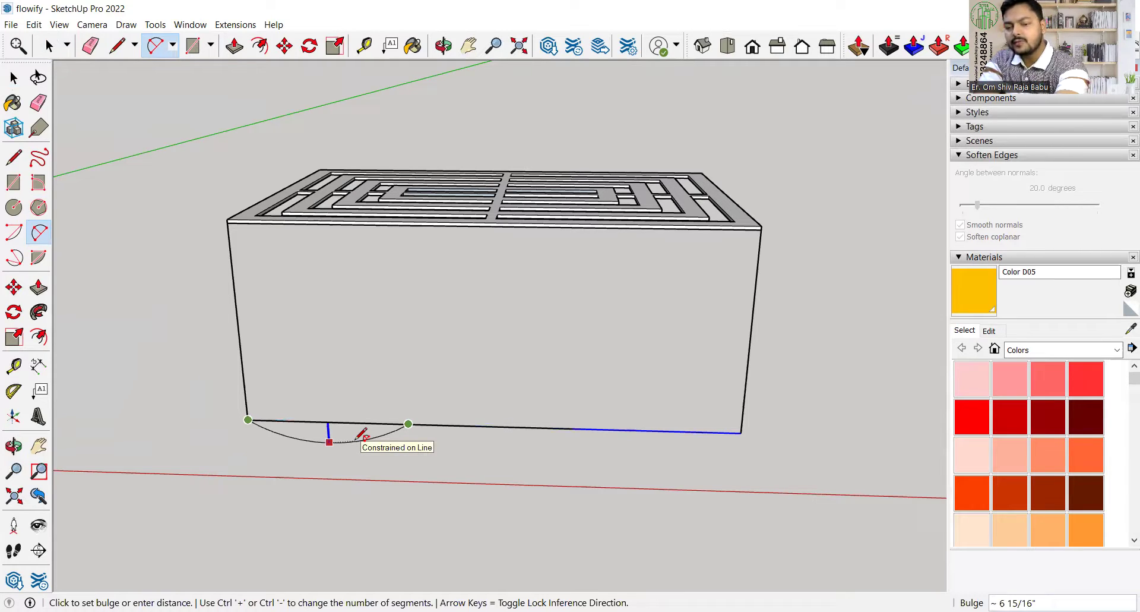
pyautogui.write('7')
pyautogui.press('Return')
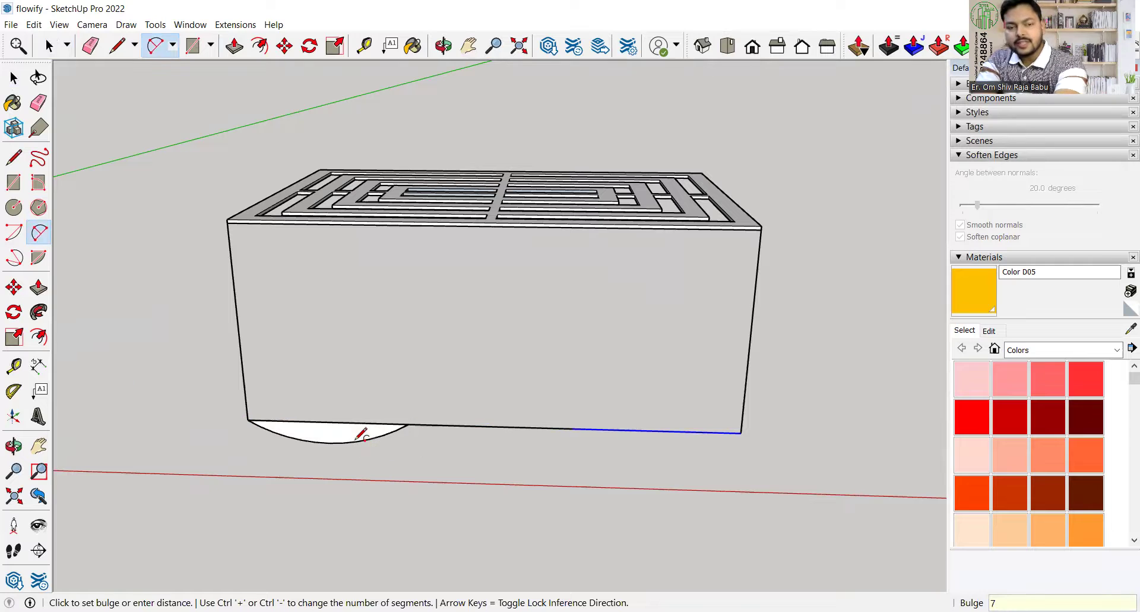
pyautogui.press('space')
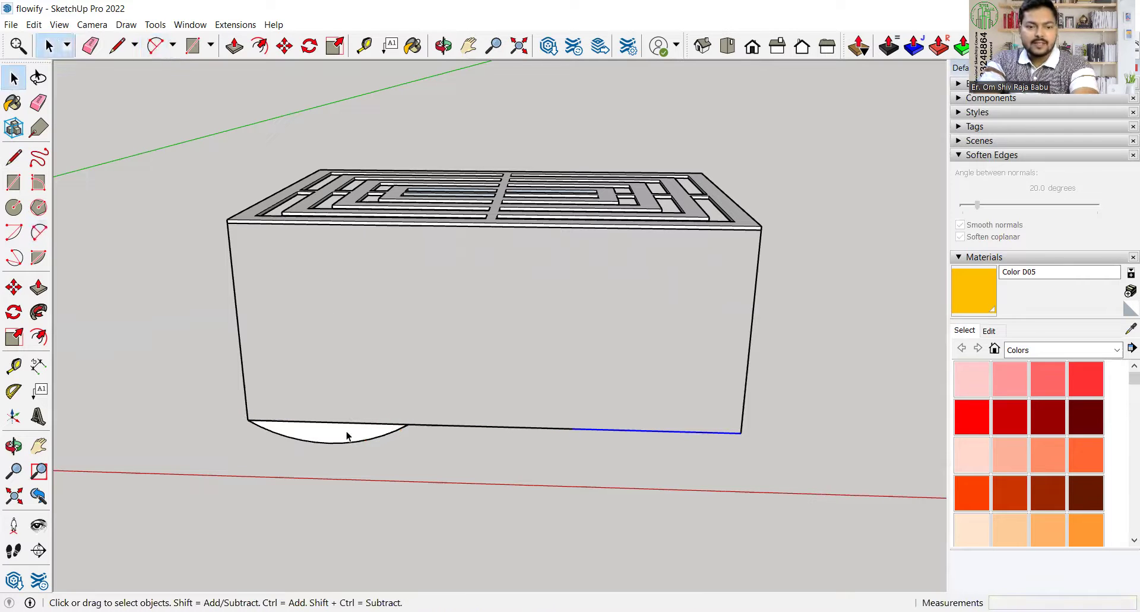
pyautogui.click(348, 437)
pyautogui.press('Delete')
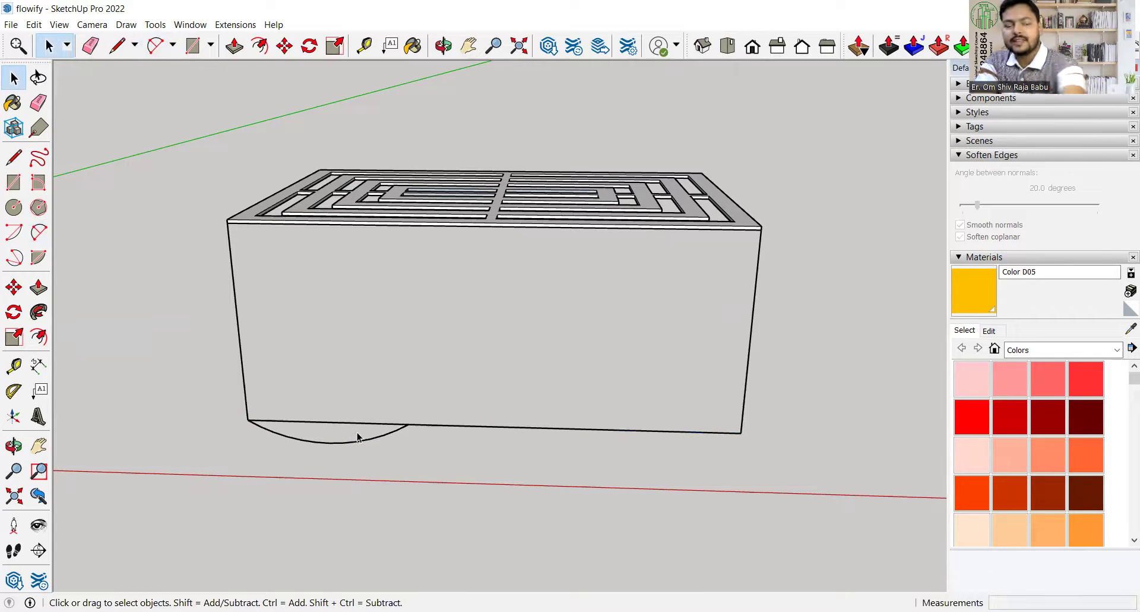
# Rotate a copy of the arc about its inner endpoint, in the outline's vertical plane, so it arches upward across the middle third
pyautogui.click(321, 443)
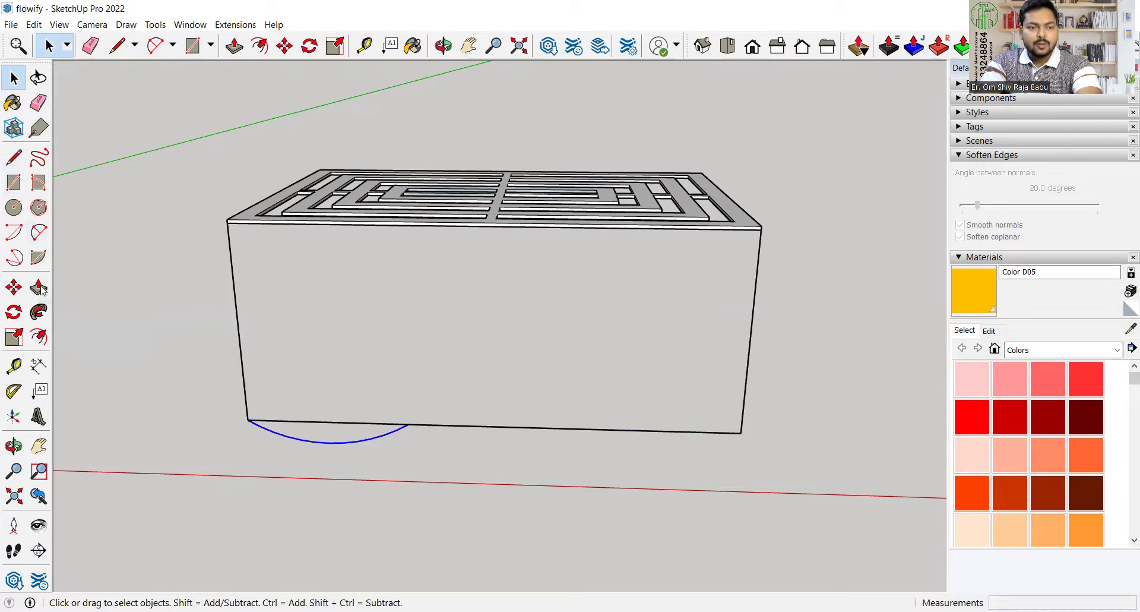
pyautogui.click(14, 312)
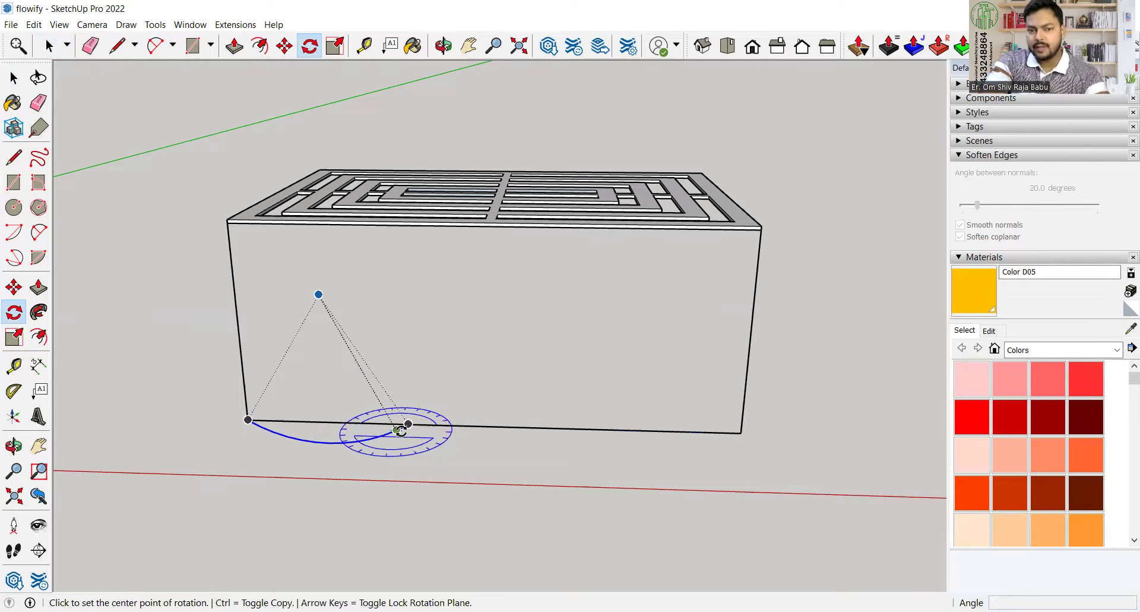
pyautogui.press('Left')
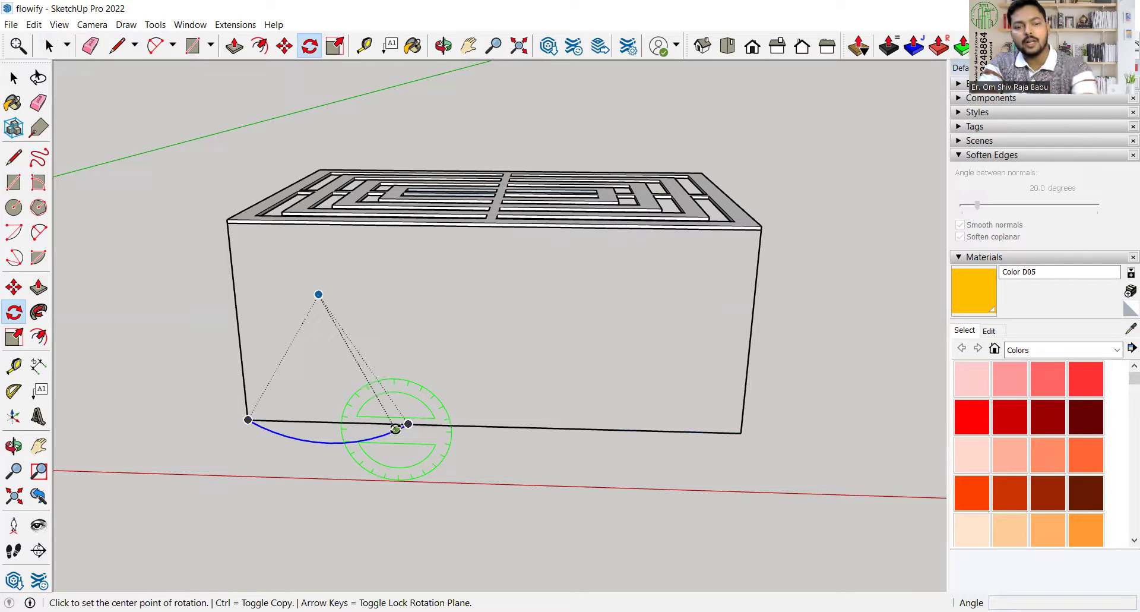
pyautogui.click(408, 424)
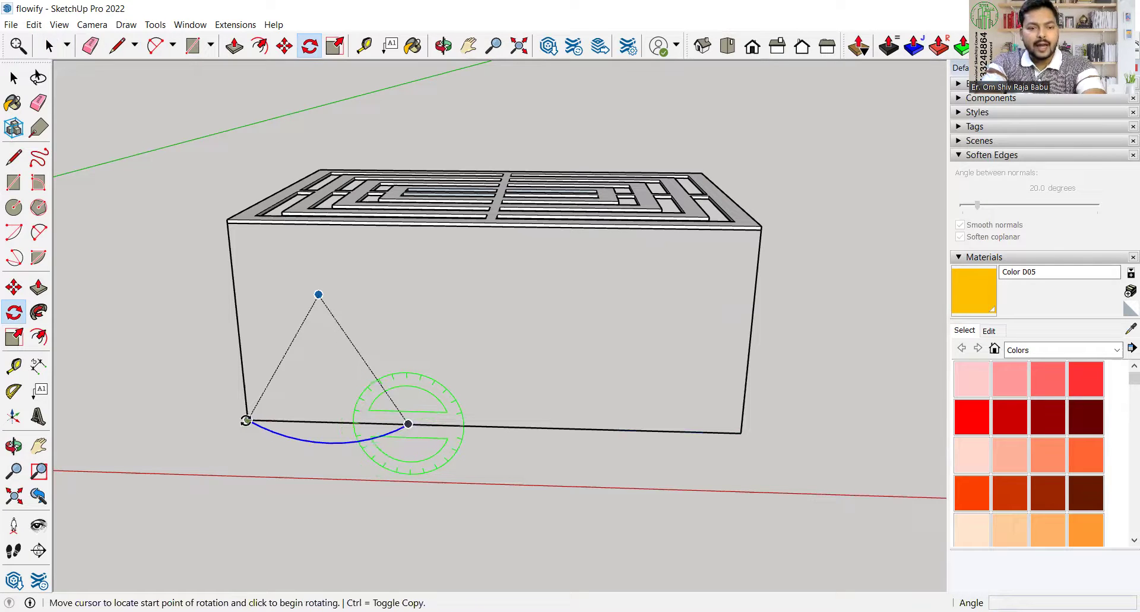
pyautogui.click(247, 420)
pyautogui.press('ctrl')
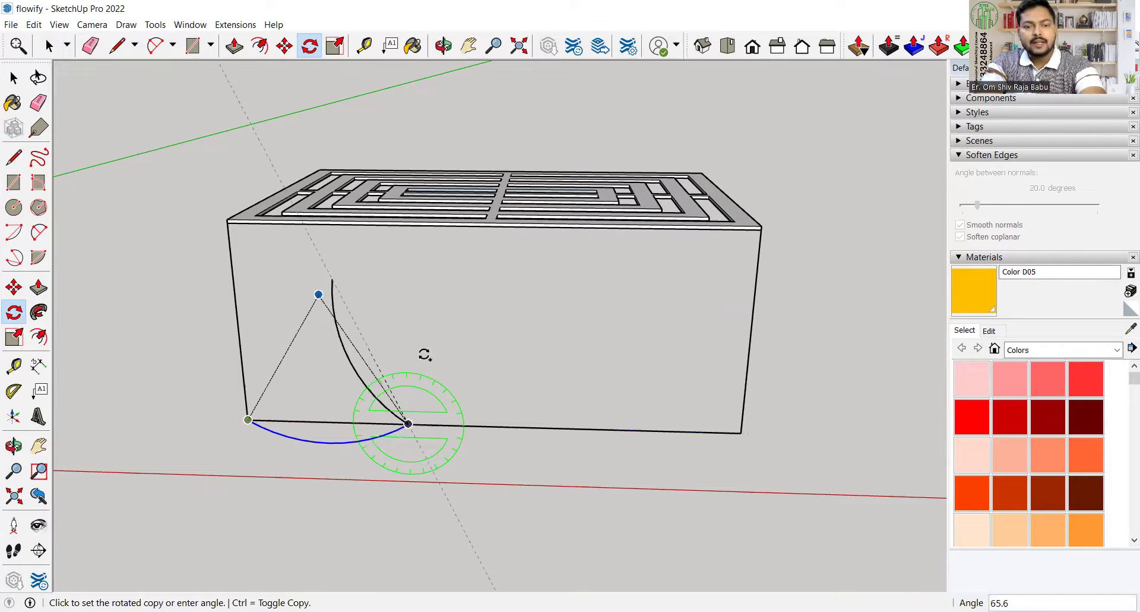
pyautogui.click(575, 427)
pyautogui.press('space')
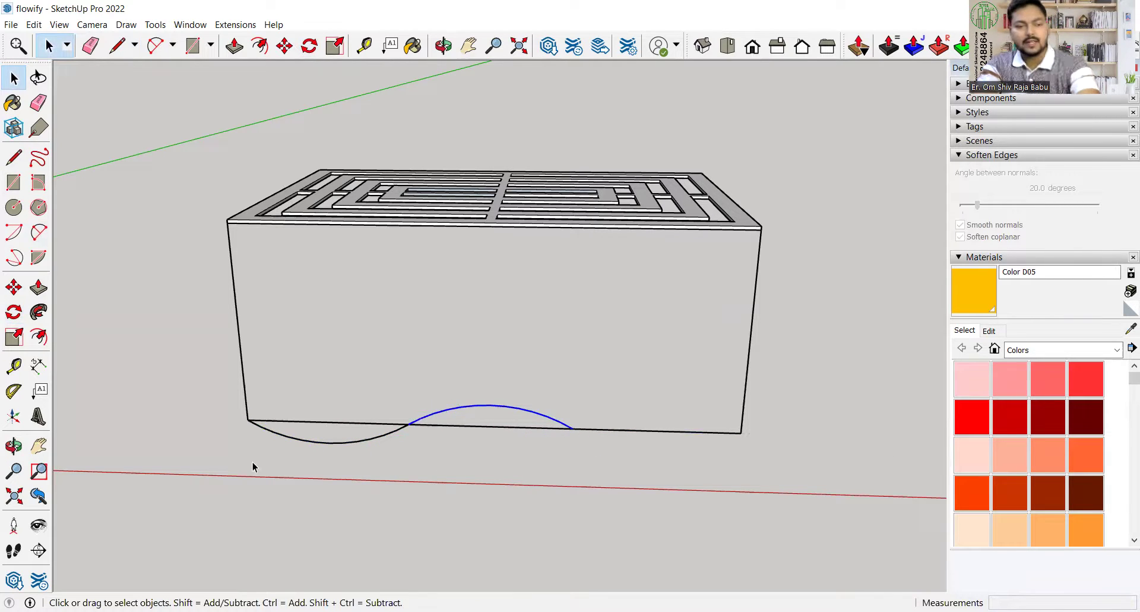
# Rotate a copy of the middle arc 180° about its right endpoint so it dips below the last third of the bottom edge
pyautogui.click(15, 312)
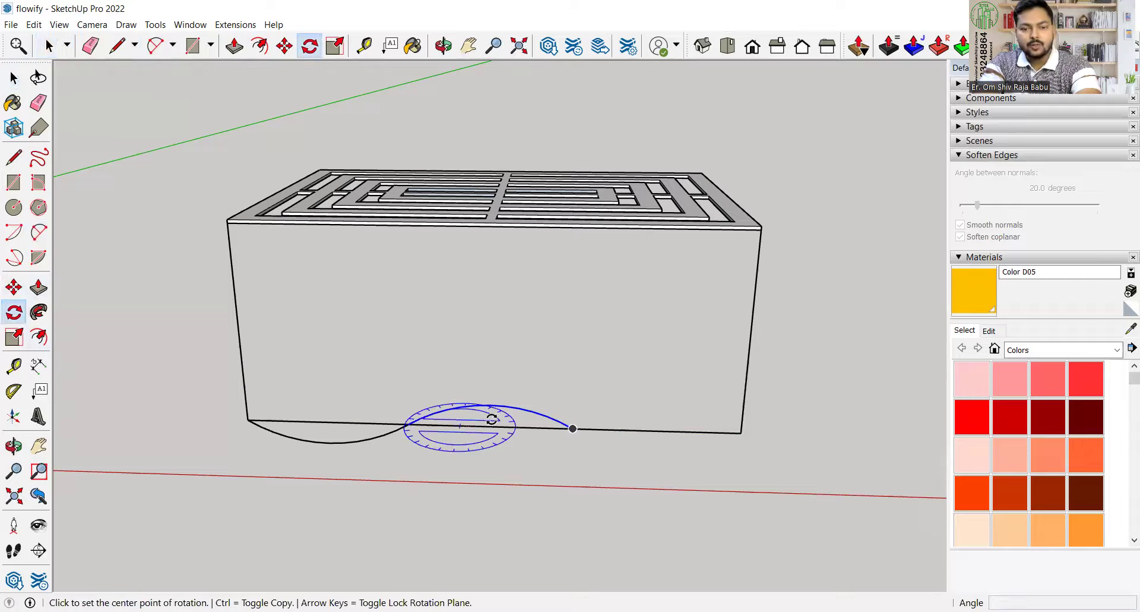
pyautogui.click(573, 427)
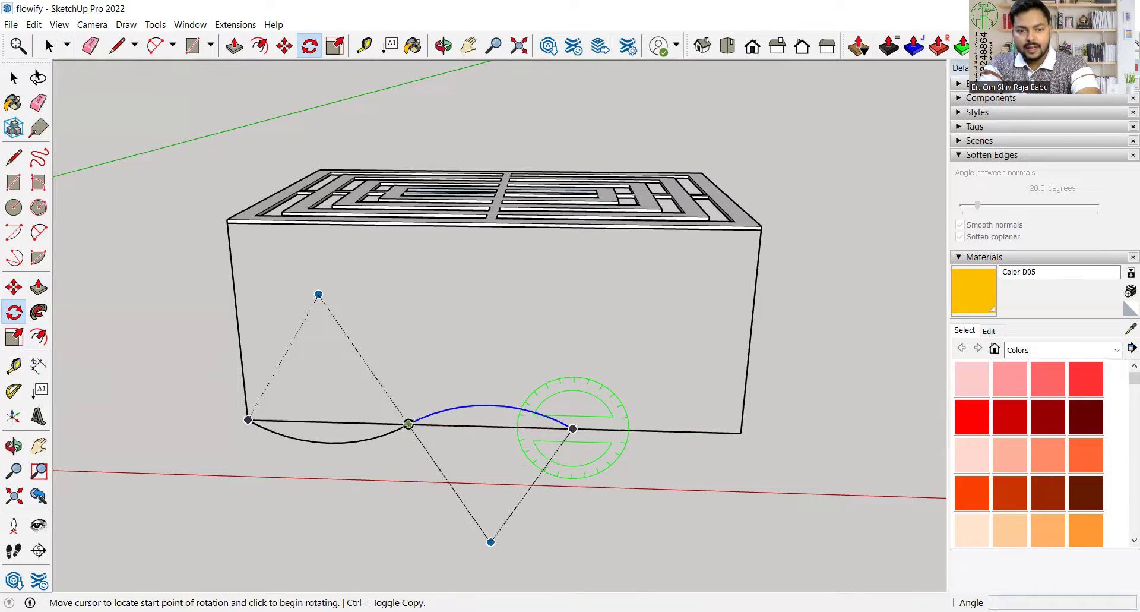
pyautogui.press('ctrl')
pyautogui.click(408, 424)
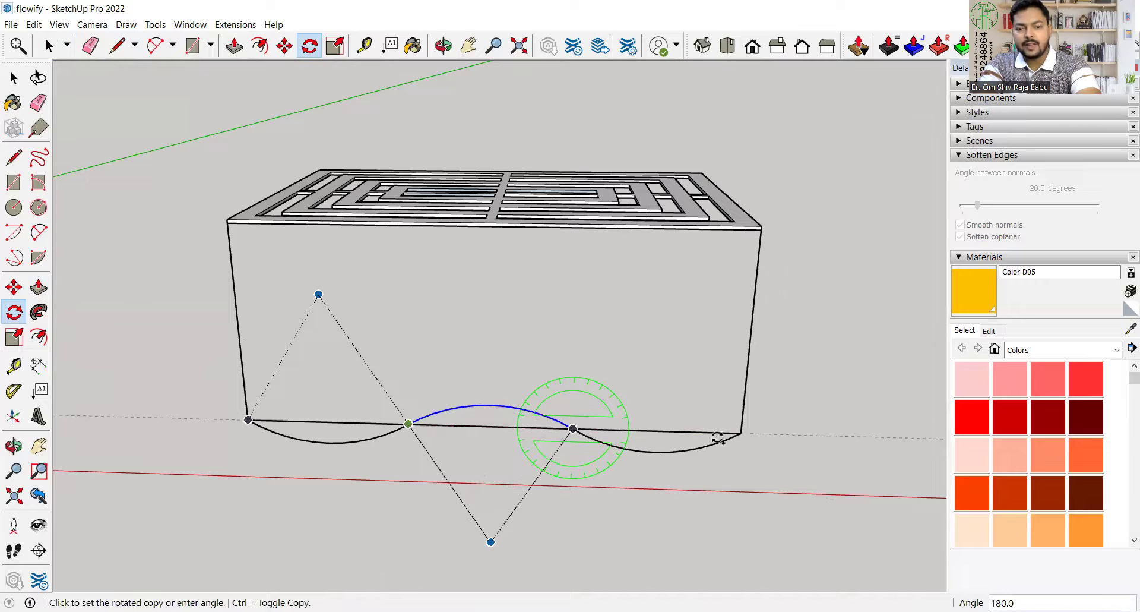
pyautogui.click(739, 430)
pyautogui.press('space')
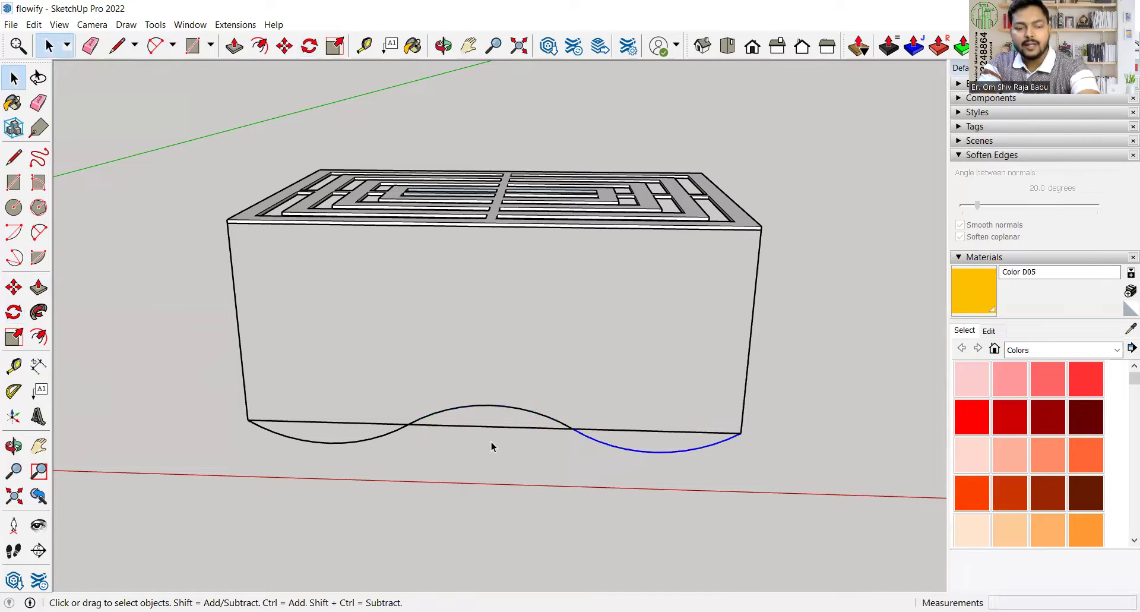
# Erase the three straight bottom edge segments, leaving only the wavy chain of arcs
pyautogui.press('e')
pyautogui.moveTo(491, 434)
pyautogui.mouseDown()
pyautogui.moveTo(476, 416)
pyautogui.moveTo(575, 418)
pyautogui.mouseUp()
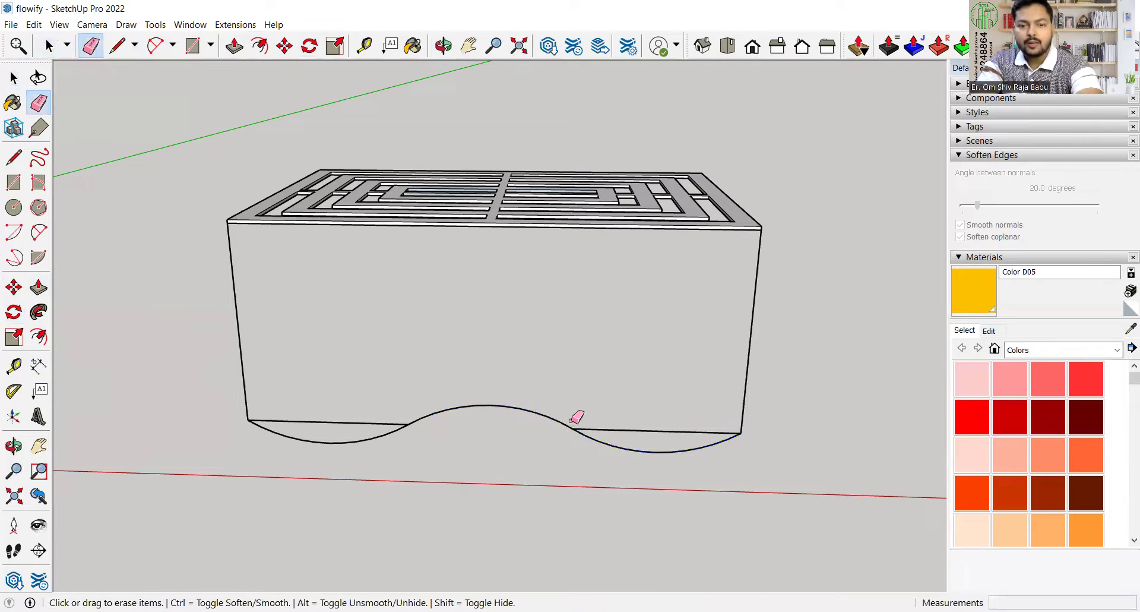
pyautogui.click(615, 429)
pyautogui.click(380, 422)
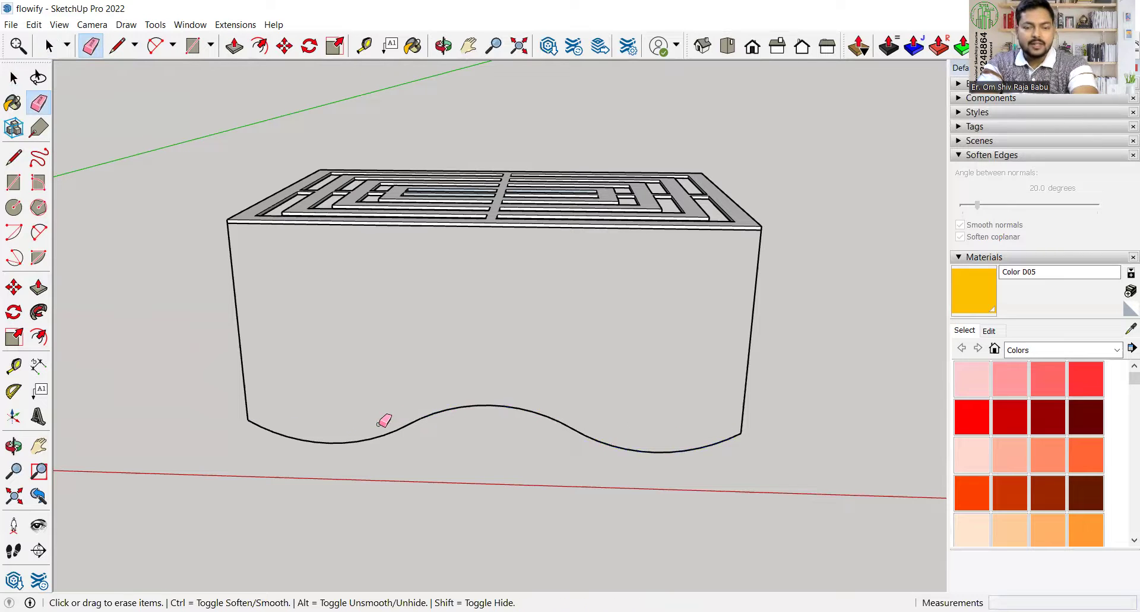
pyautogui.press('space')
# Select all three bottom arcs together and weld their edges into one continuous wave curve
pyautogui.click(470, 406)
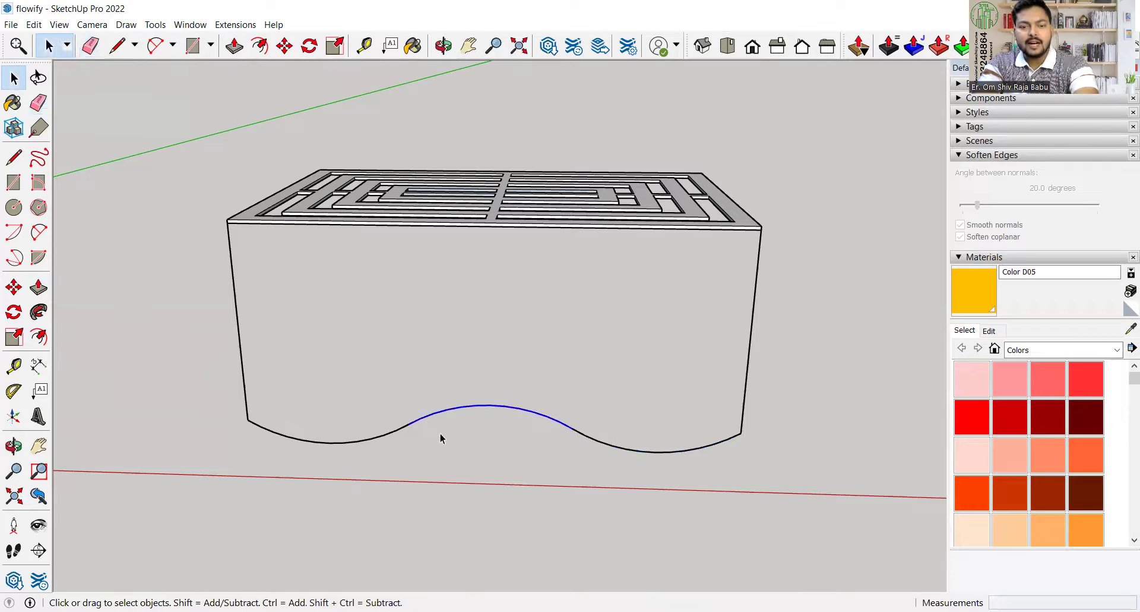
pyautogui.click(341, 443)
pyautogui.click(599, 444)
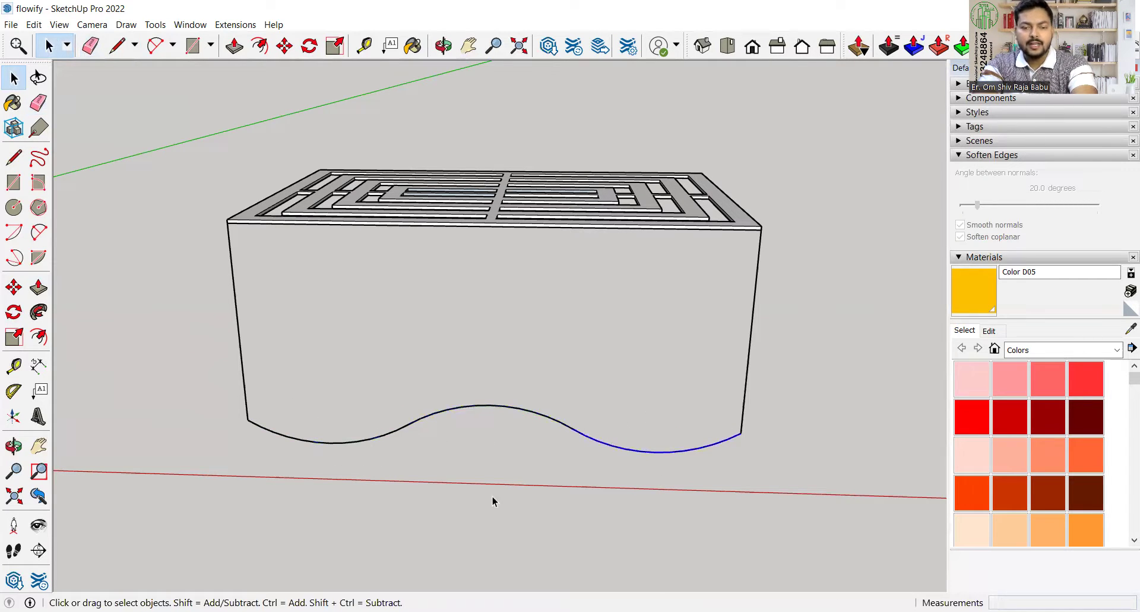
pyautogui.moveTo(649, 485); pyautogui.dragTo(362, 366)
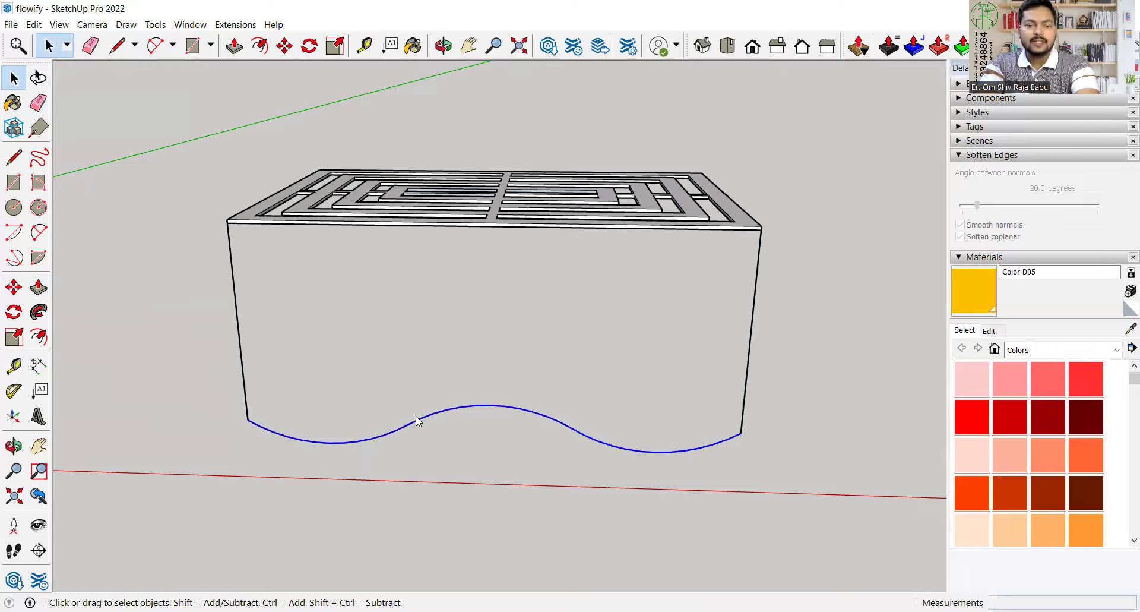
pyautogui.rightClick(417, 414)
pyautogui.click(457, 460)
pyautogui.moveTo(621, 478); pyautogui.dragTo(442, 408)
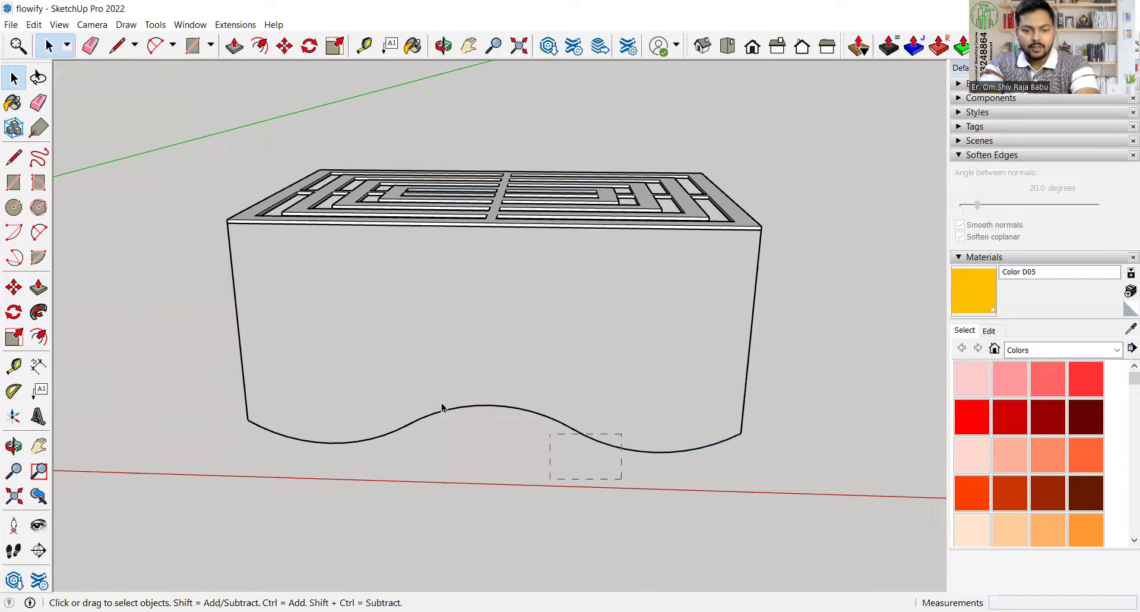
pyautogui.moveTo(333, 396); pyautogui.dragTo(334, 398)
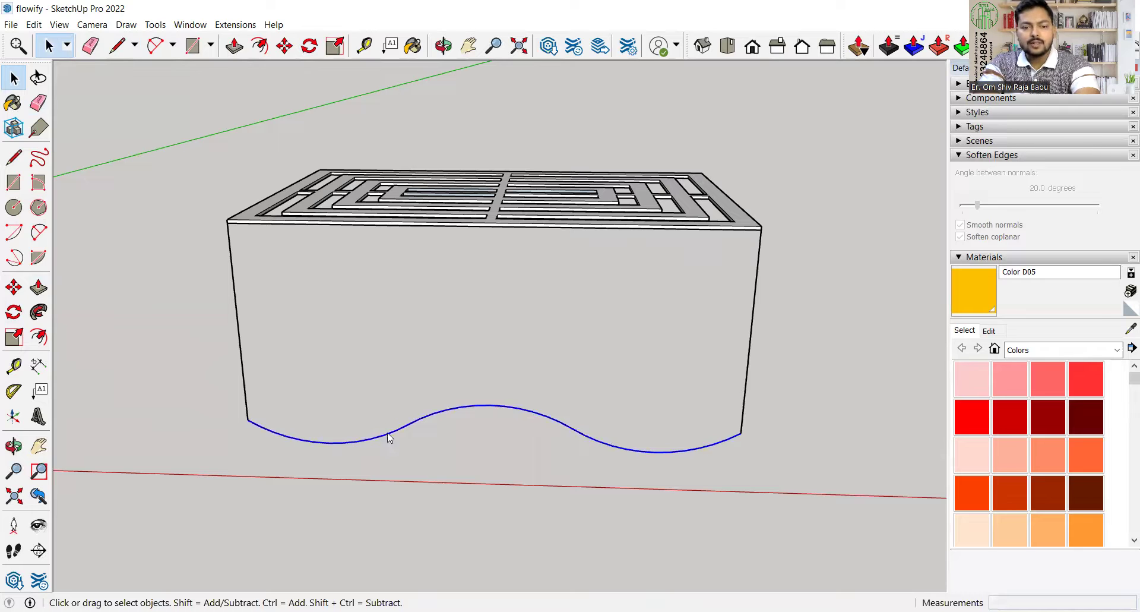
pyautogui.rightClick(388, 433)
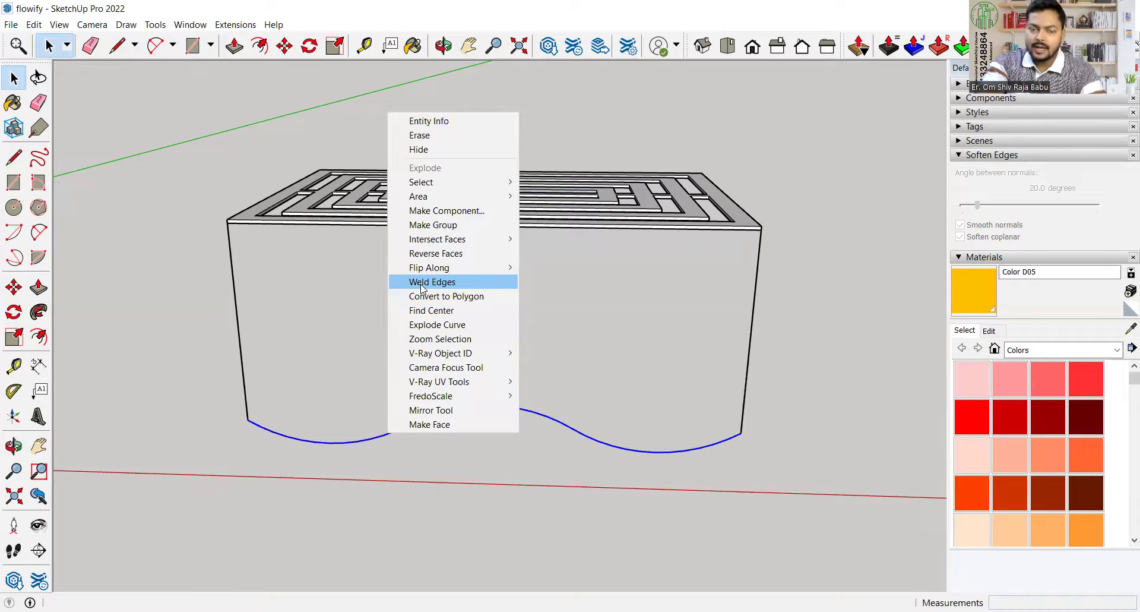
pyautogui.click(423, 283)
pyautogui.click(513, 462)
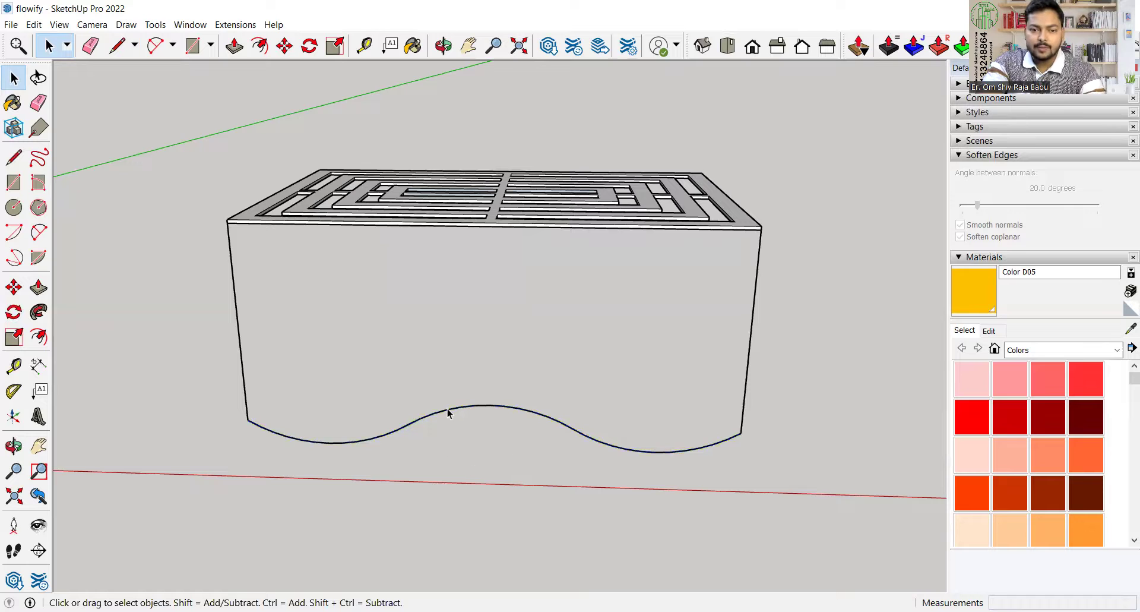
# Select the welded wave curve at the bottom of the vertical outline
pyautogui.click(447, 410)
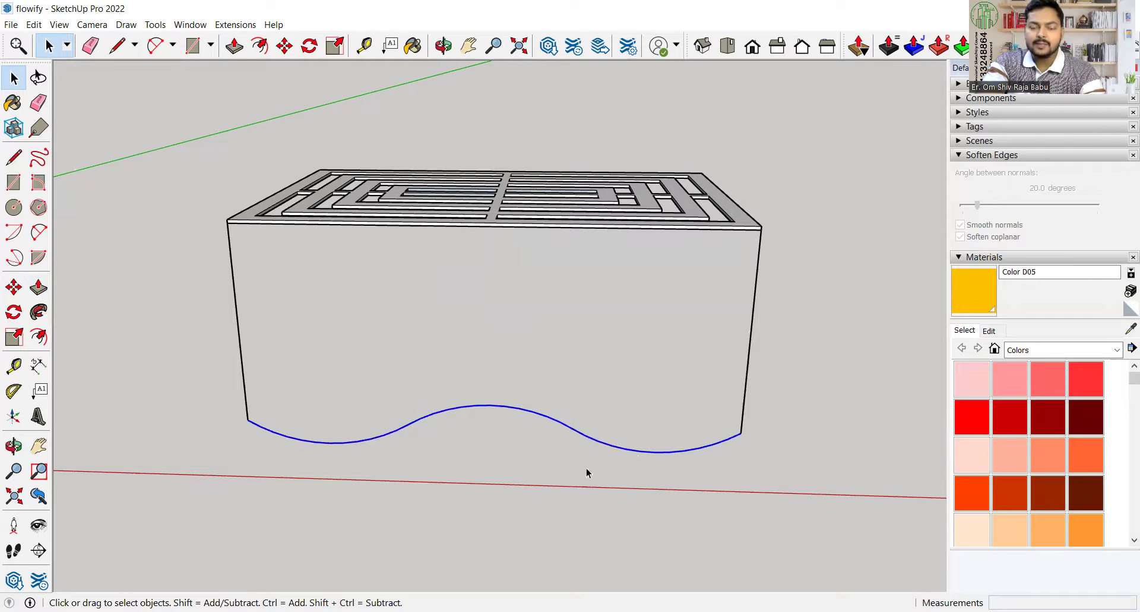
pyautogui.moveTo(370, 462); pyautogui.dragTo(603, 445, button='middle')
pyautogui.scroll(-3, 619, 400)
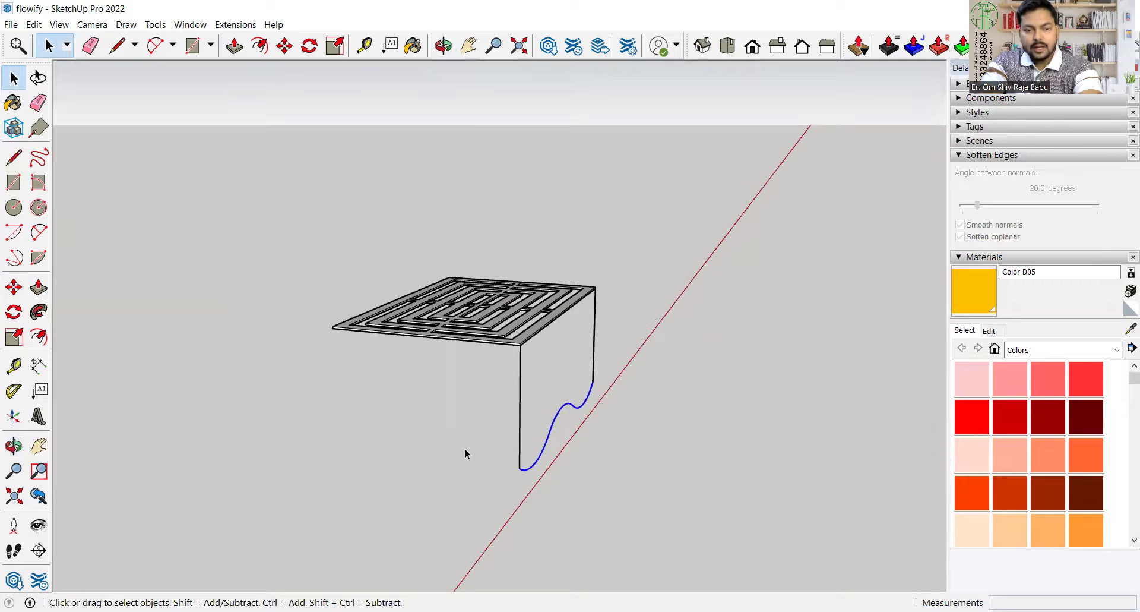
pyautogui.scroll(1, 213, 352)
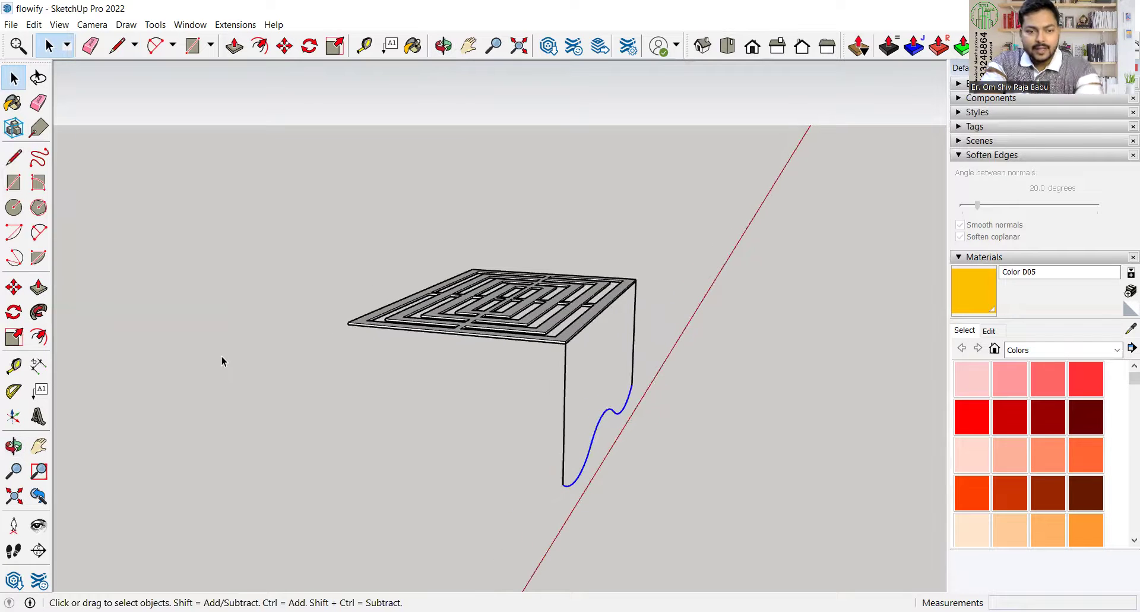
# Draw a vertical line along the blue axis from the panel's opposite lower corner down to the level of the wave curve's endpoint
pyautogui.click(13, 157)
pyautogui.scroll(3, 349, 327)
pyautogui.scroll(3, 356, 321)
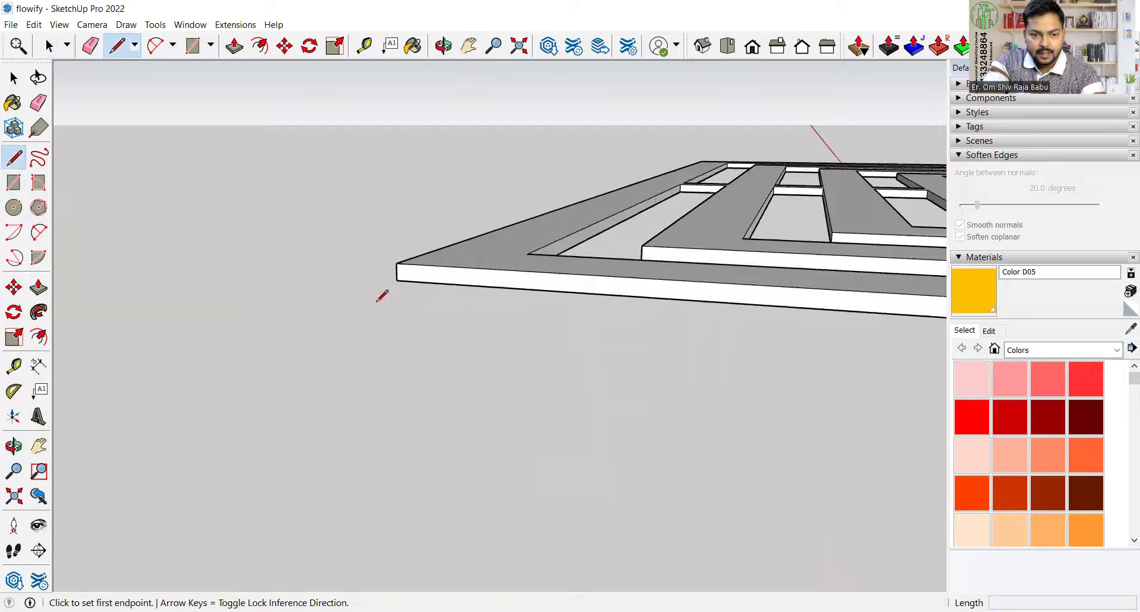
pyautogui.click(393, 280)
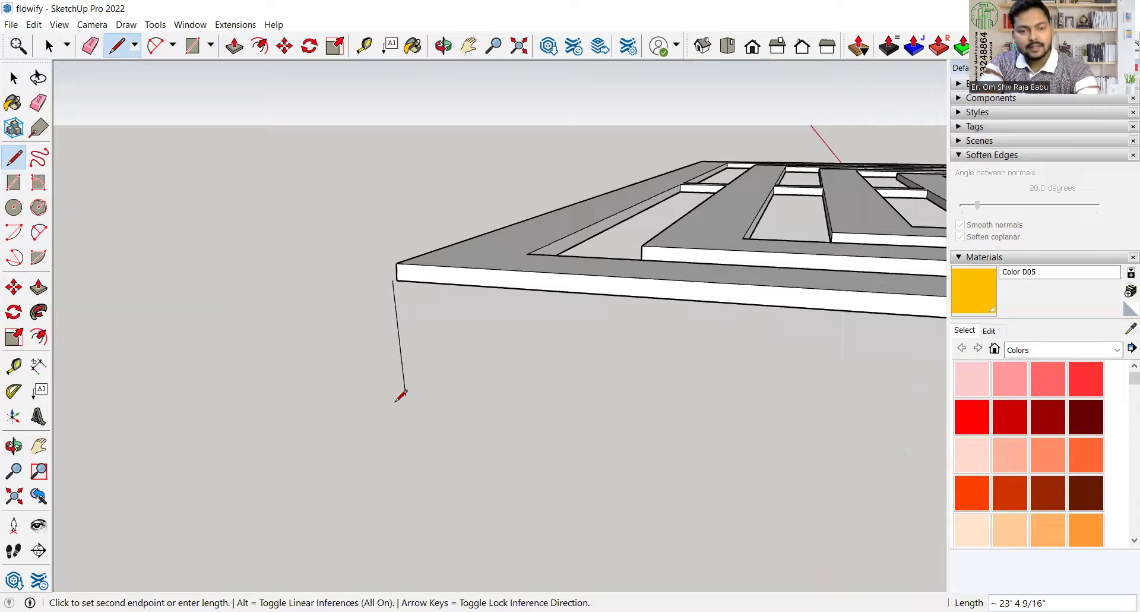
pyautogui.press('Escape')
pyautogui.scroll(5, 404, 283)
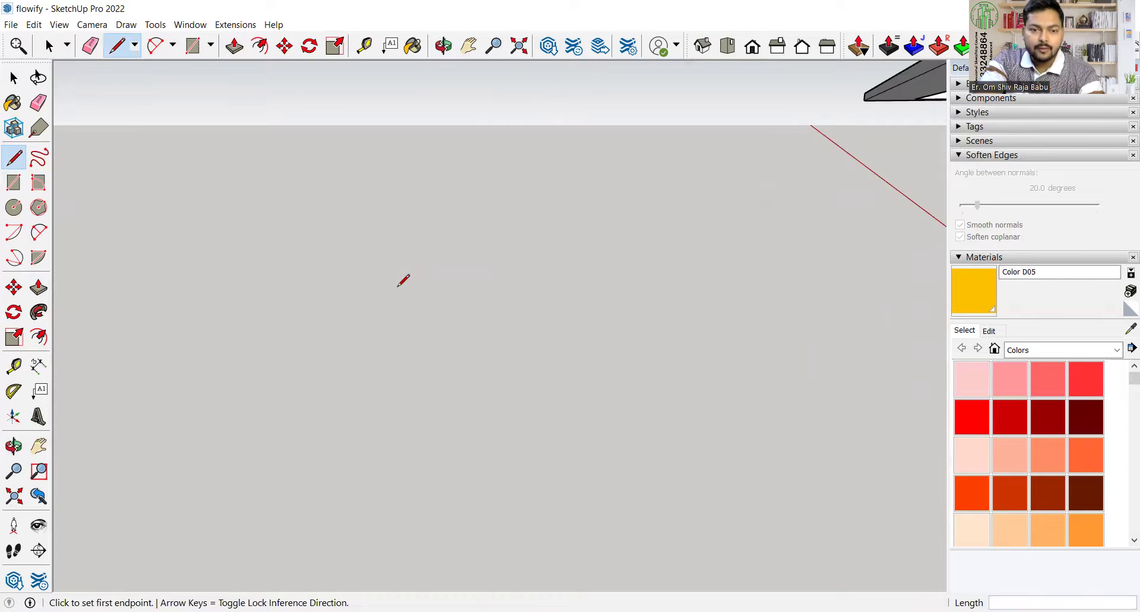
pyautogui.scroll(-3, 396, 285)
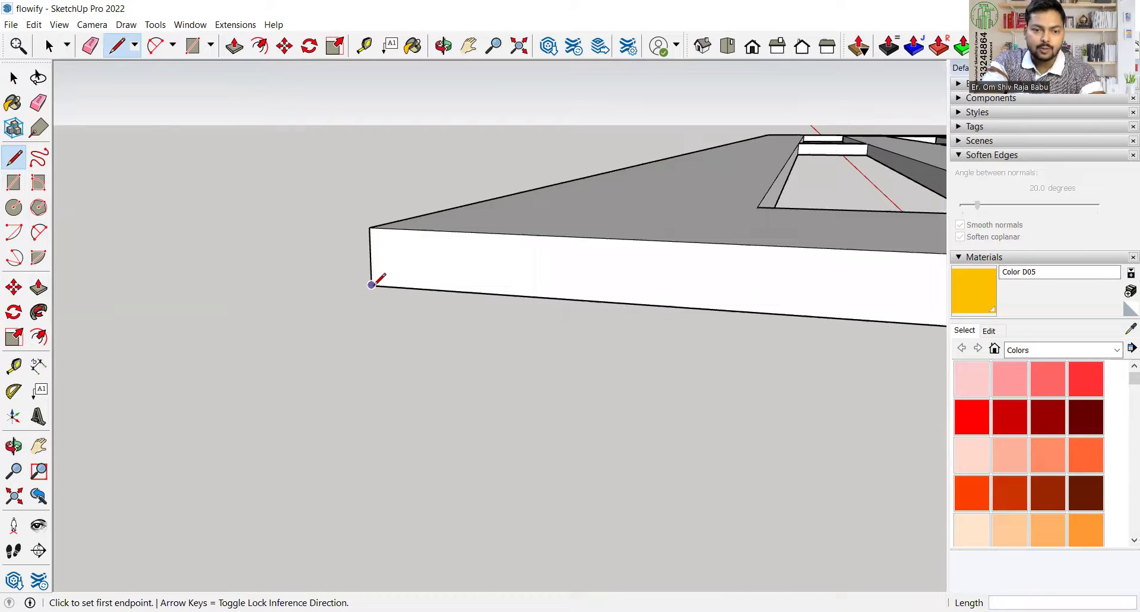
pyautogui.click(372, 285)
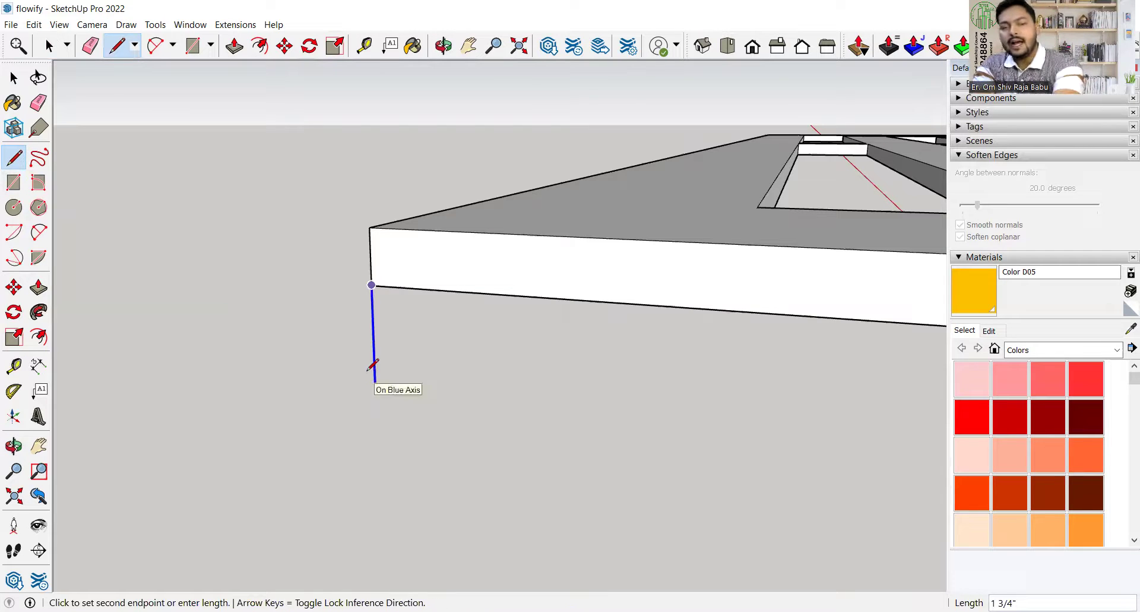
pyautogui.scroll(-5, 352, 331)
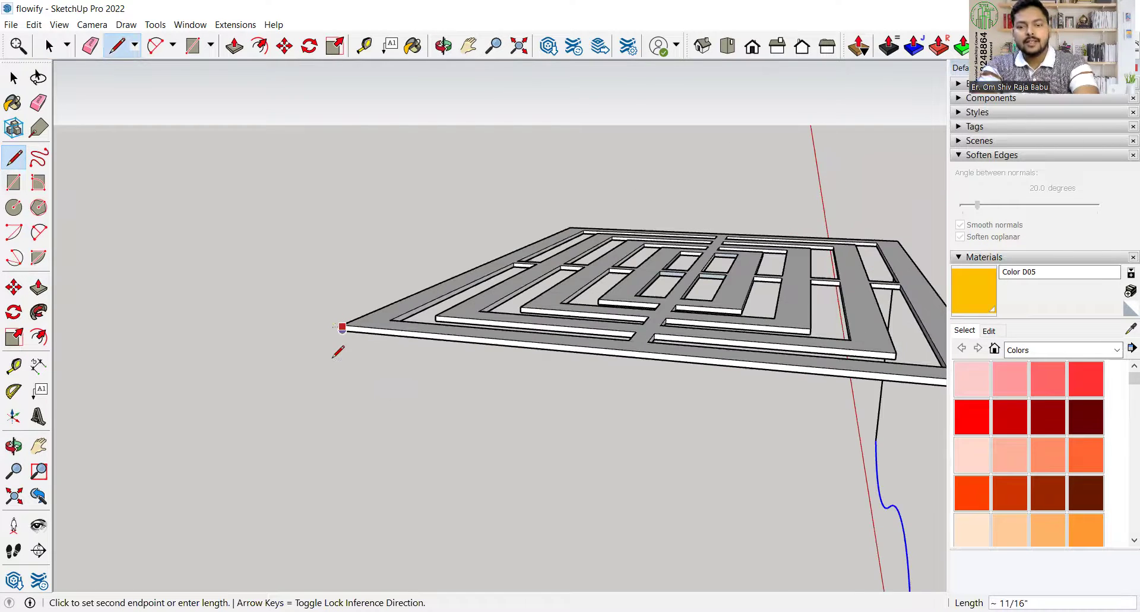
pyautogui.scroll(-5, 336, 330)
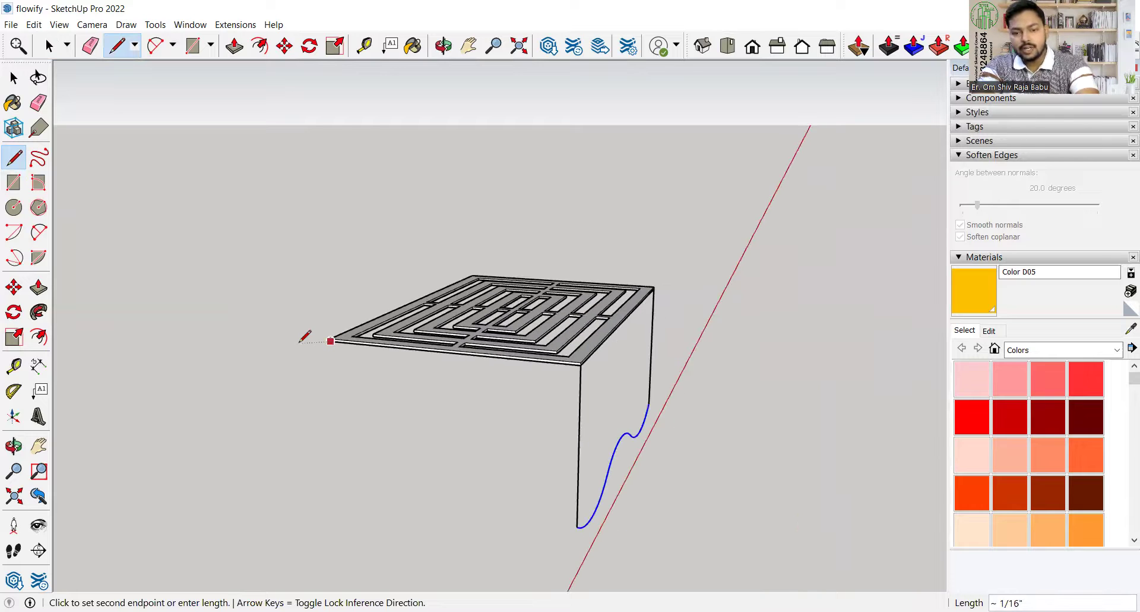
pyautogui.click(579, 522)
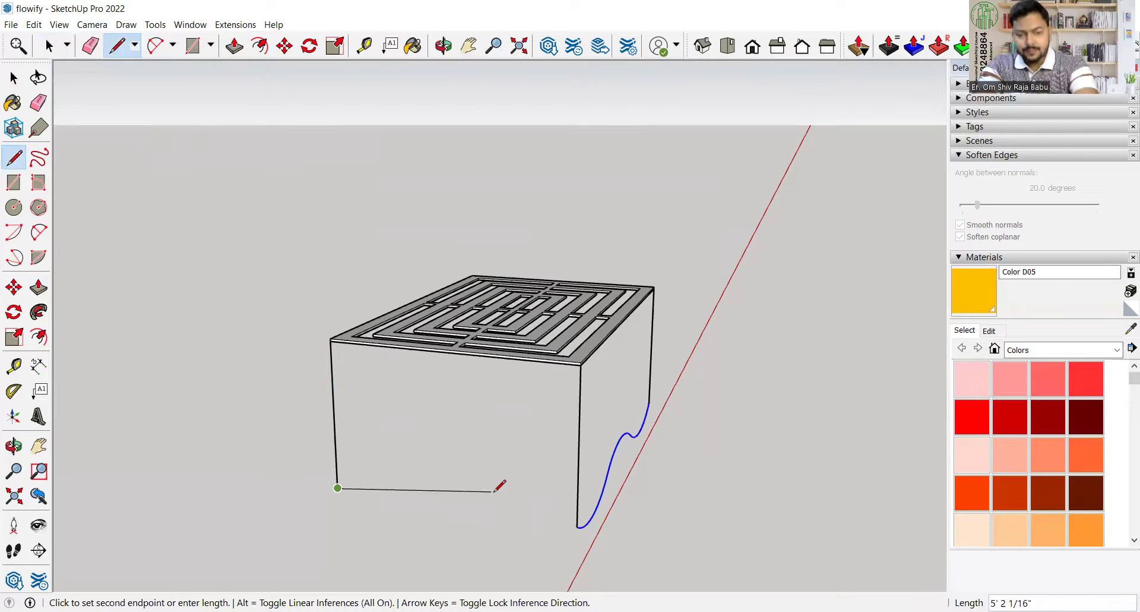
pyautogui.press('Escape')
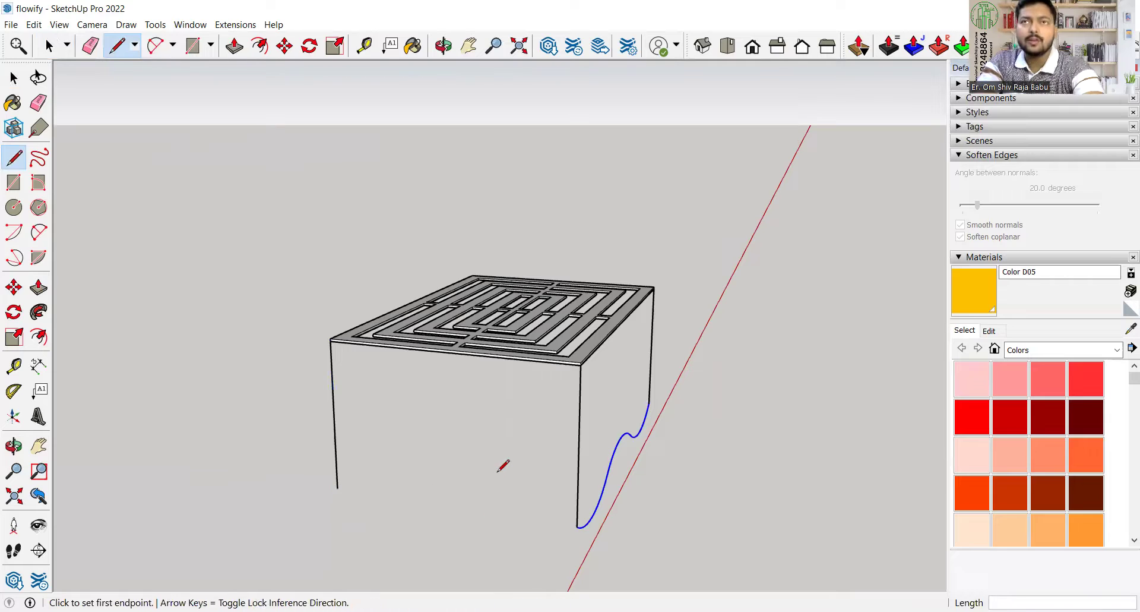
pyautogui.press('space')
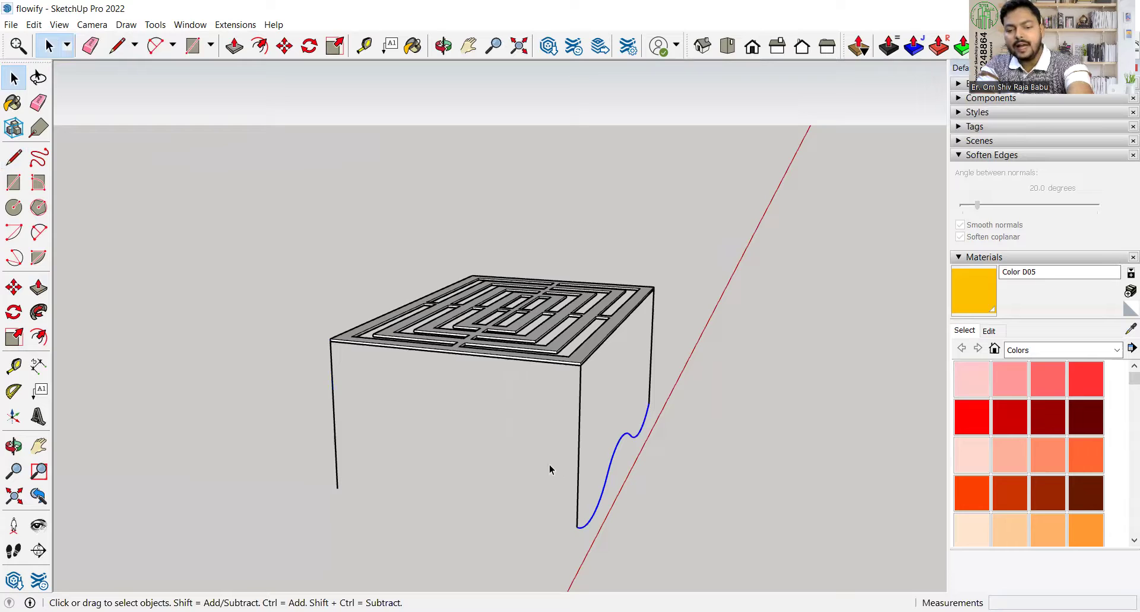
# Copy the selected wave curve from its near endpoint to the lower end of the new vertical line
pyautogui.press('m')
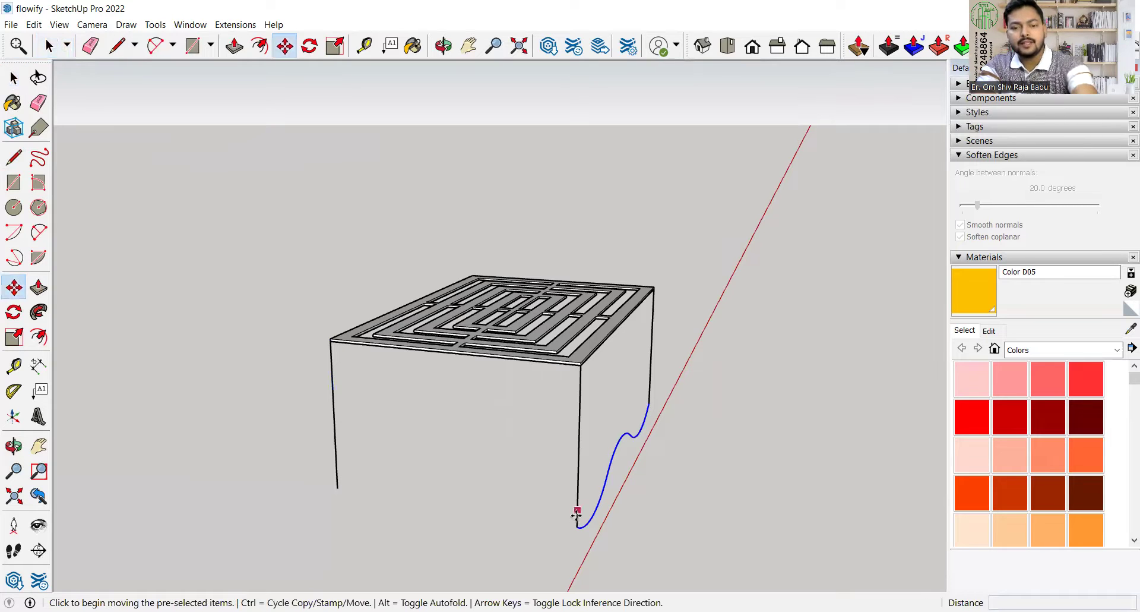
pyautogui.click(577, 525)
pyautogui.press('ctrl')
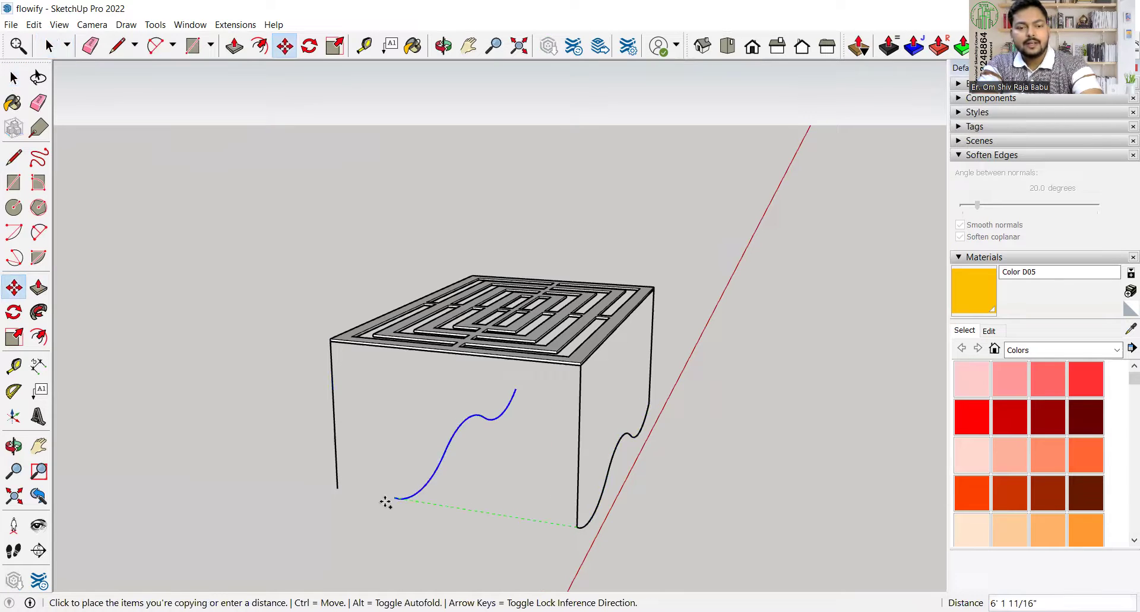
pyautogui.click(339, 488)
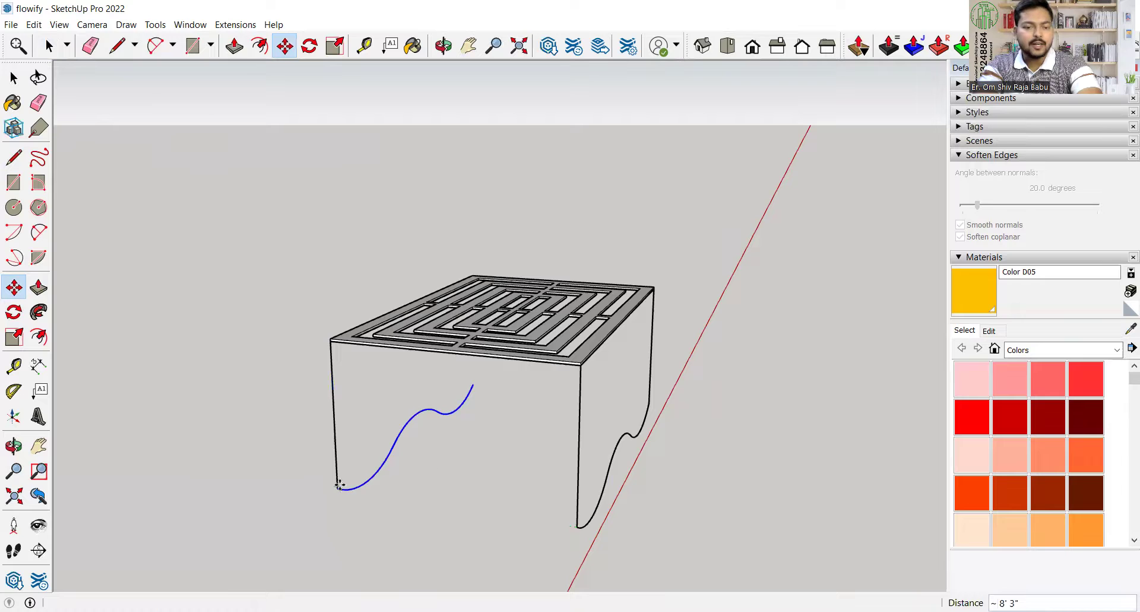
pyautogui.press('space')
# Delete the three vertical lines between the panel and the waves, leaving only the two parallel wave curves below it
pyautogui.scroll(-1, 282, 429)
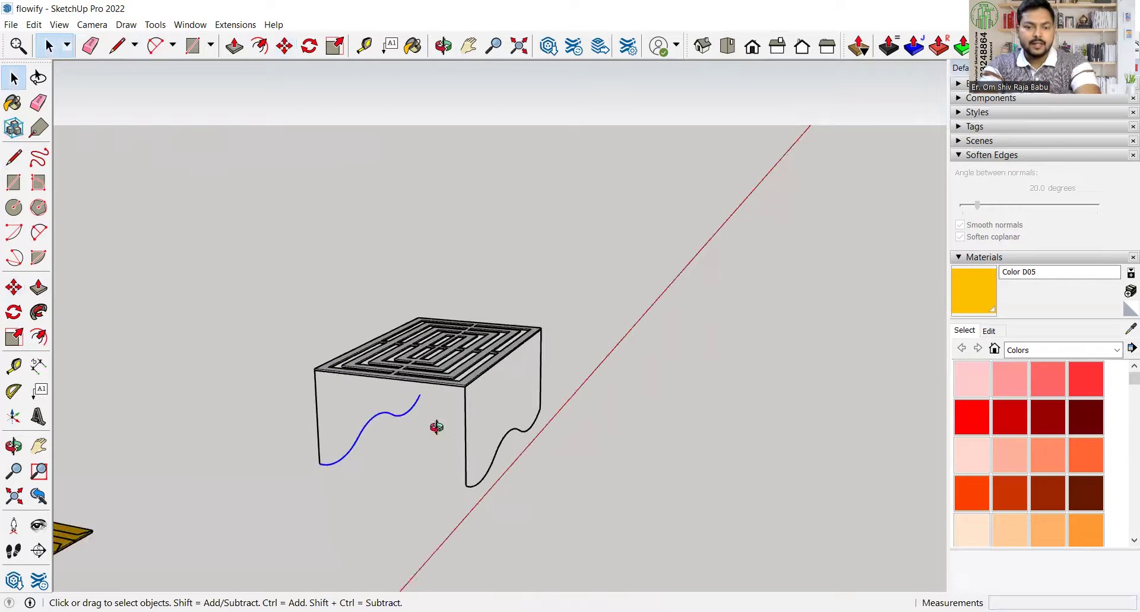
pyautogui.moveTo(438, 426); pyautogui.dragTo(178, 364, button='middle')
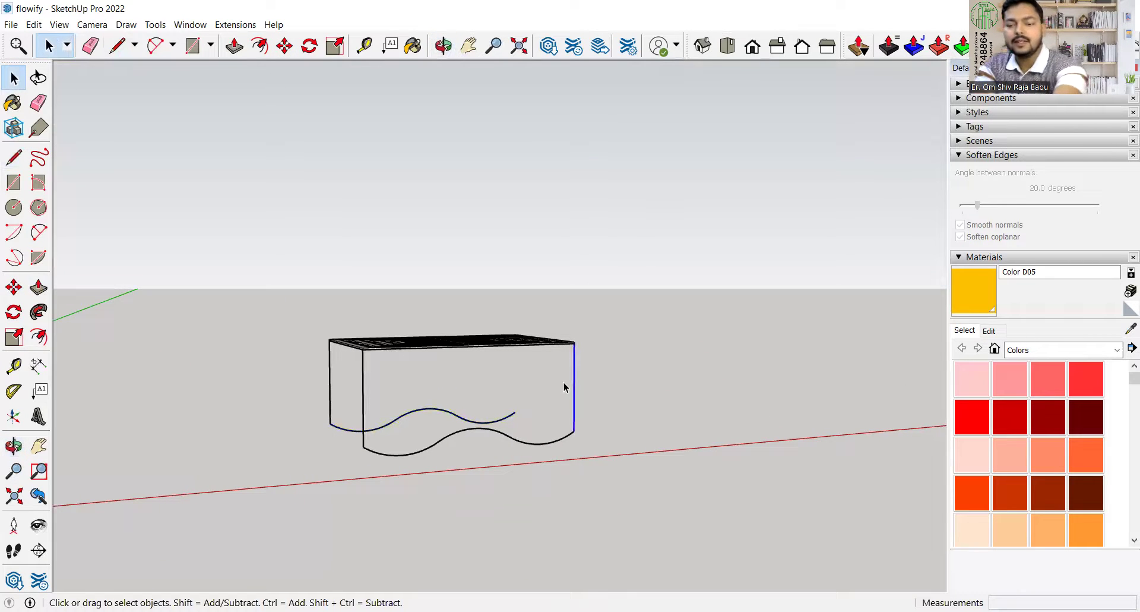
pyautogui.press('Delete')
pyautogui.moveTo(304, 392); pyautogui.dragTo(306, 398)
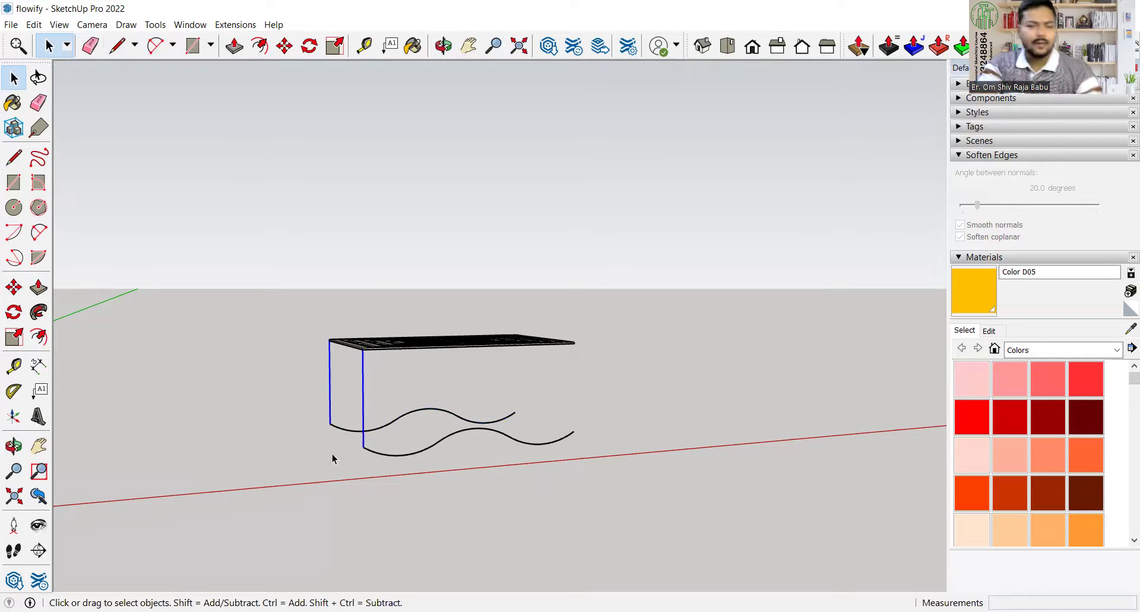
pyautogui.moveTo(385, 444); pyautogui.dragTo(523, 459, button='middle')
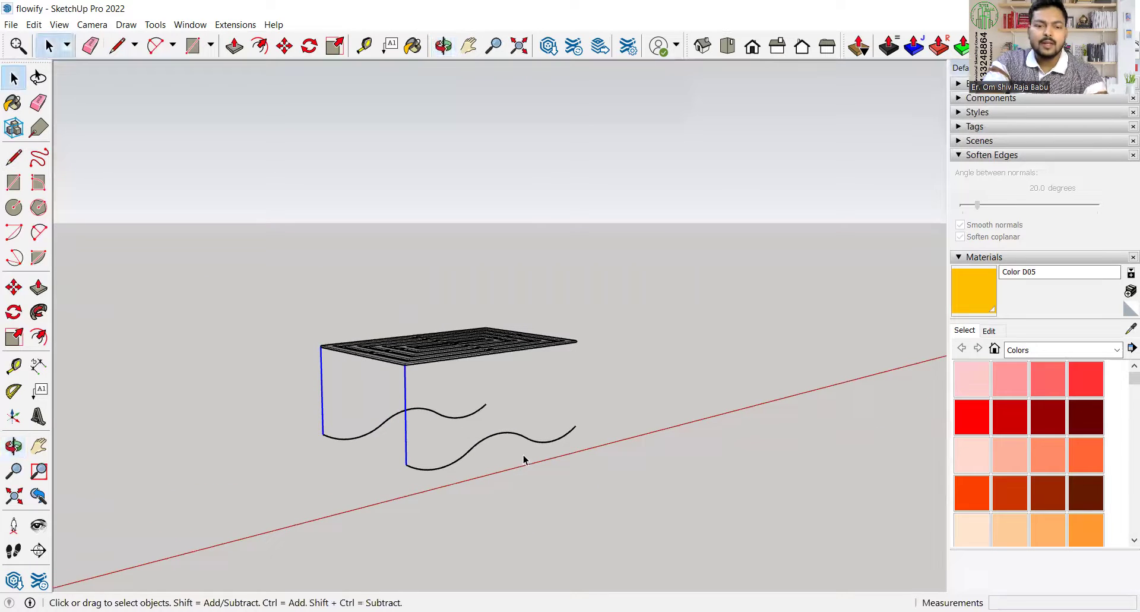
pyautogui.scroll(2, 503, 390)
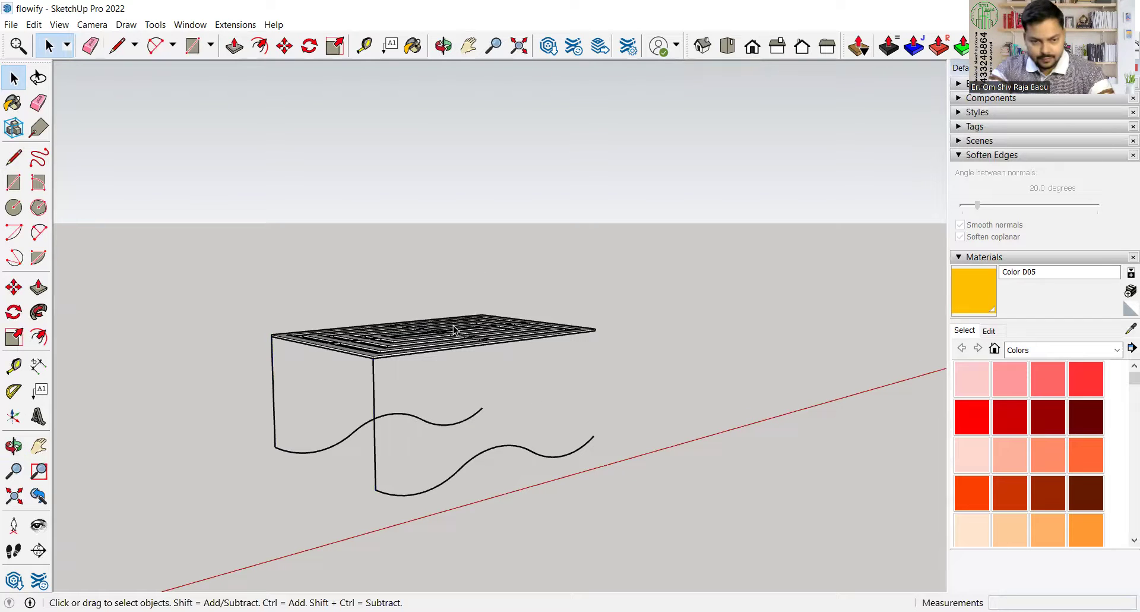
pyautogui.moveTo(410, 391); pyautogui.dragTo(317, 366, button='middle')
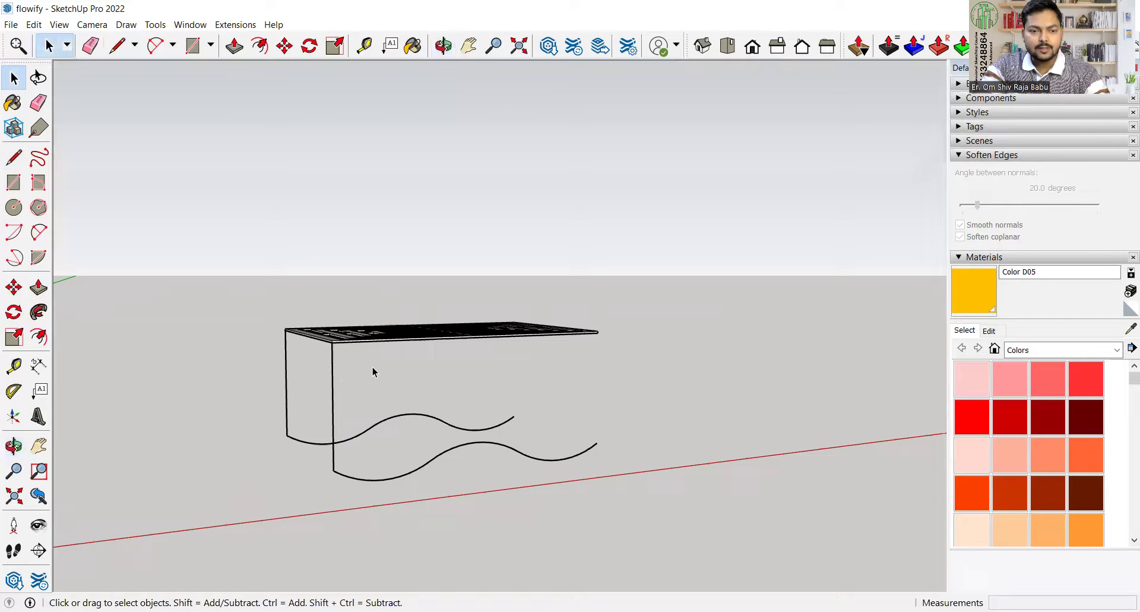
pyautogui.moveTo(265, 385); pyautogui.dragTo(254, 390)
pyautogui.press('Delete')
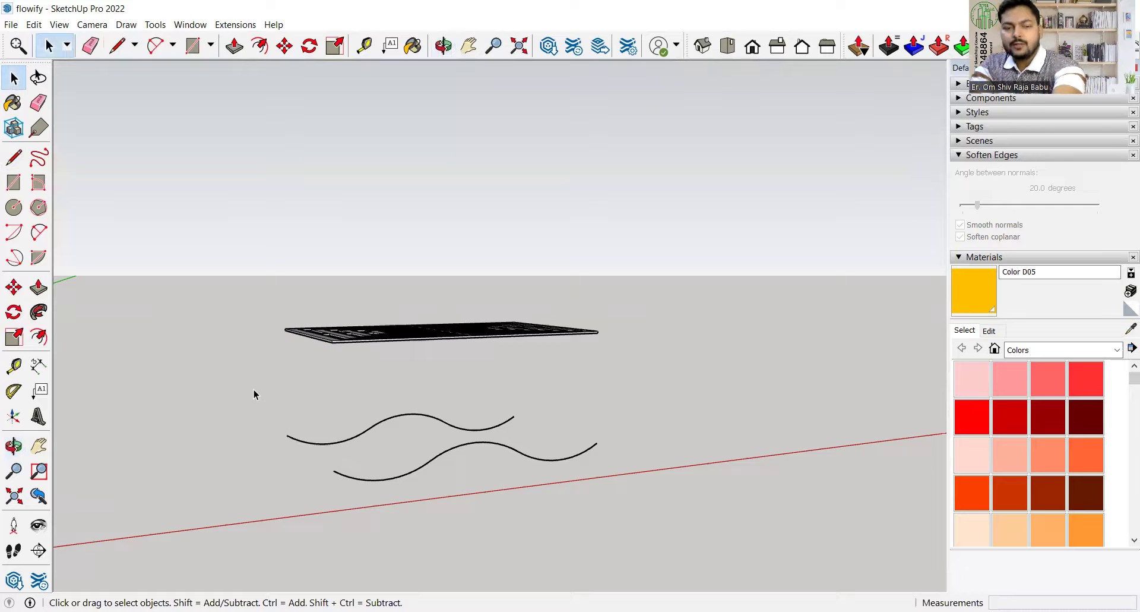
# Create a lofted surface between the two wave curves with Loft by Spline, using both as contours and keeping the default settings
pyautogui.moveTo(338, 400); pyautogui.dragTo(440, 454, button='middle')
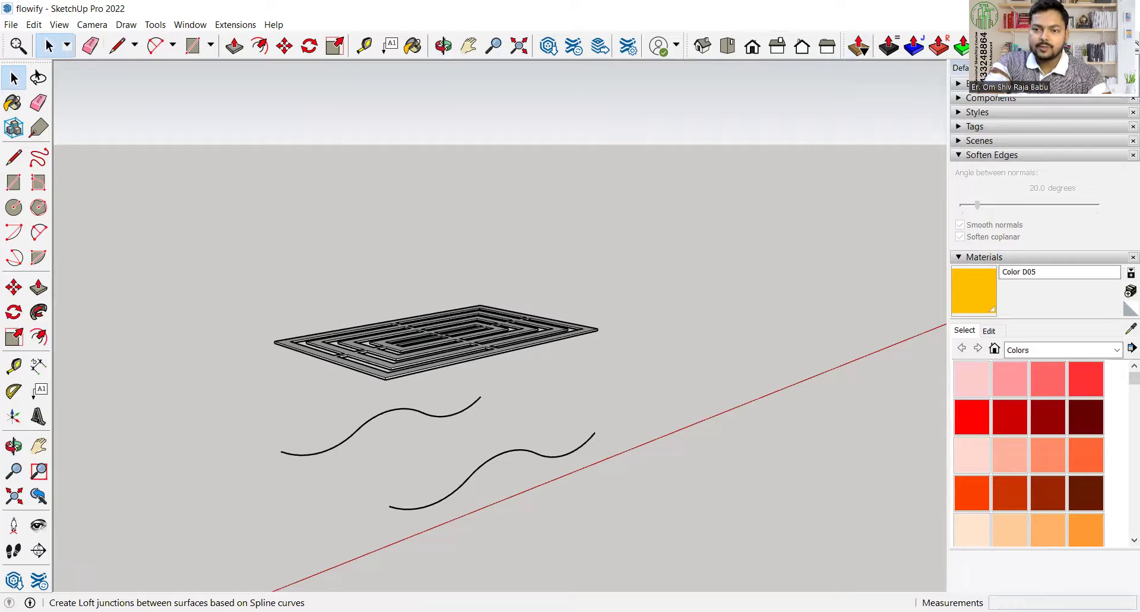
pyautogui.click(989, 46)
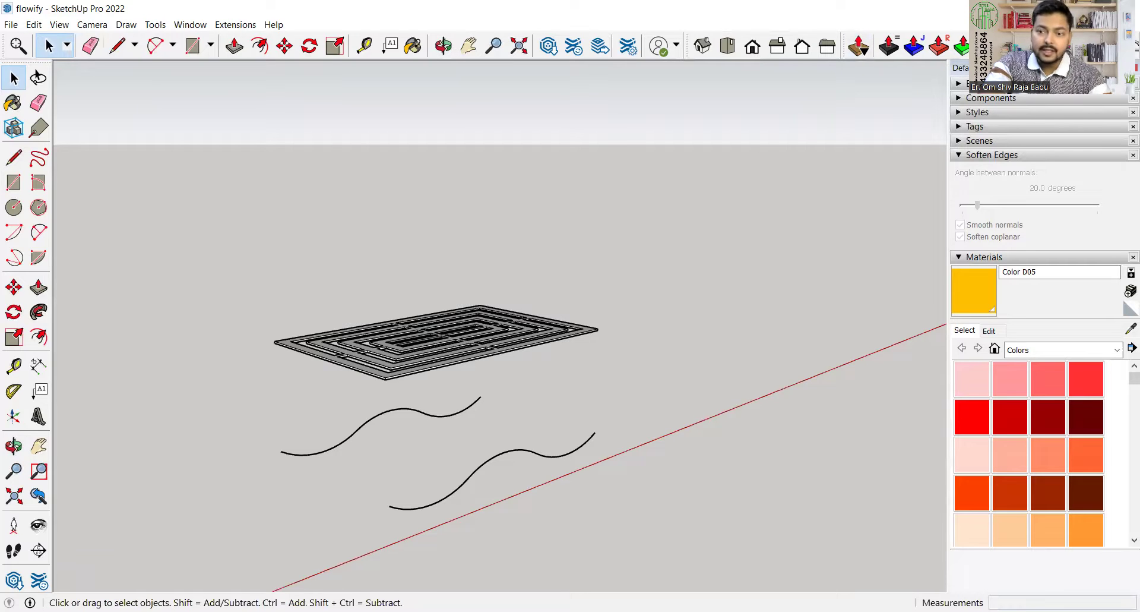
pyautogui.click(514, 456)
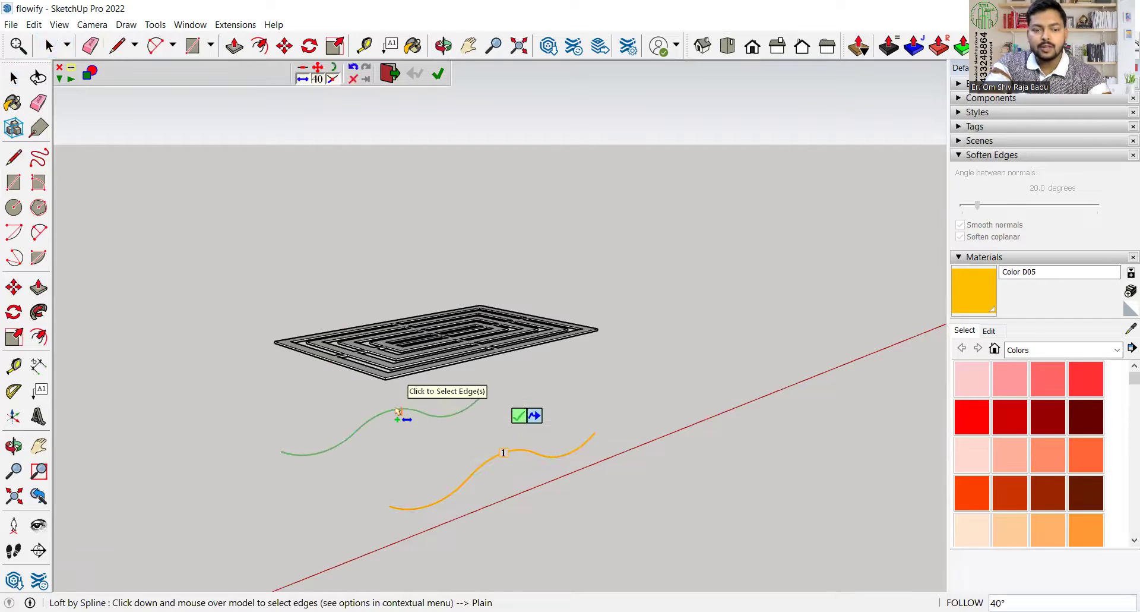
pyautogui.click(405, 412)
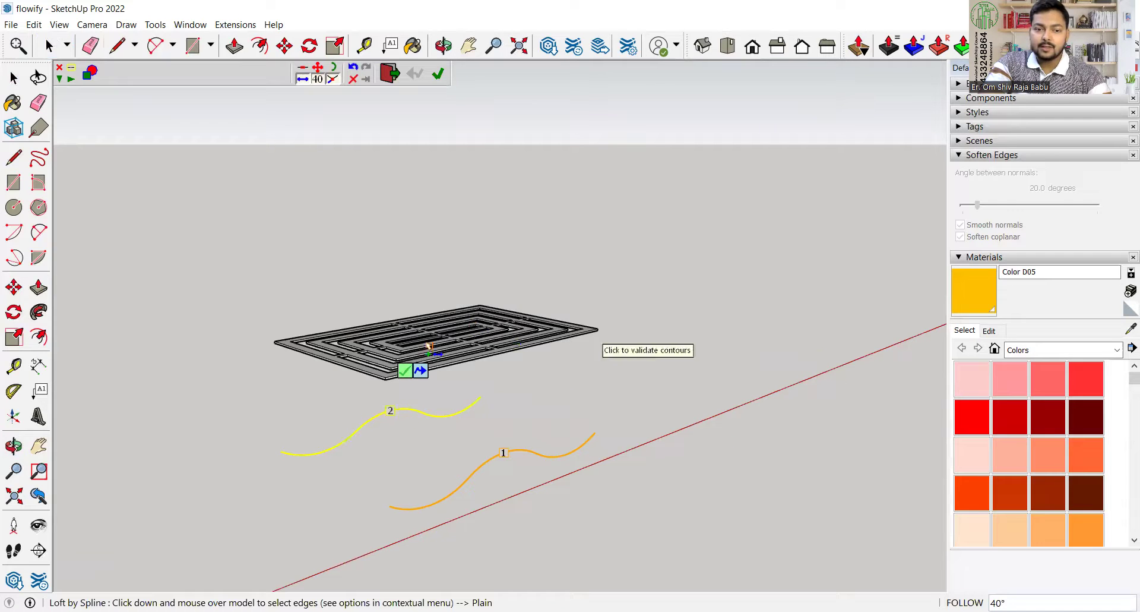
pyautogui.click(403, 371)
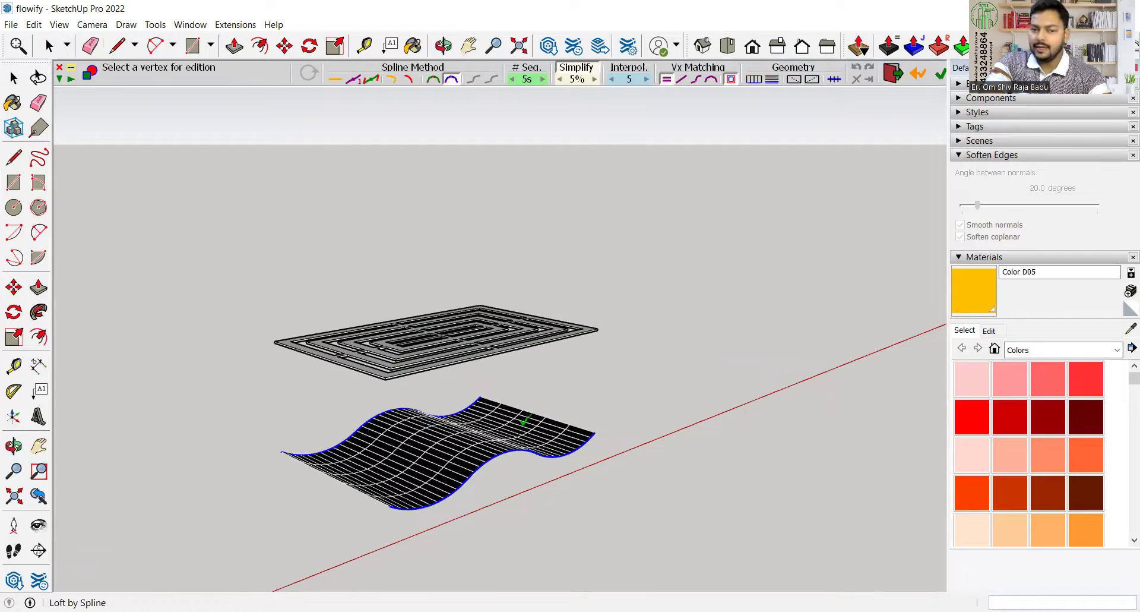
pyautogui.click(654, 383)
pyautogui.moveTo(484, 446); pyautogui.dragTo(440, 494, button='middle')
pyautogui.press('space')
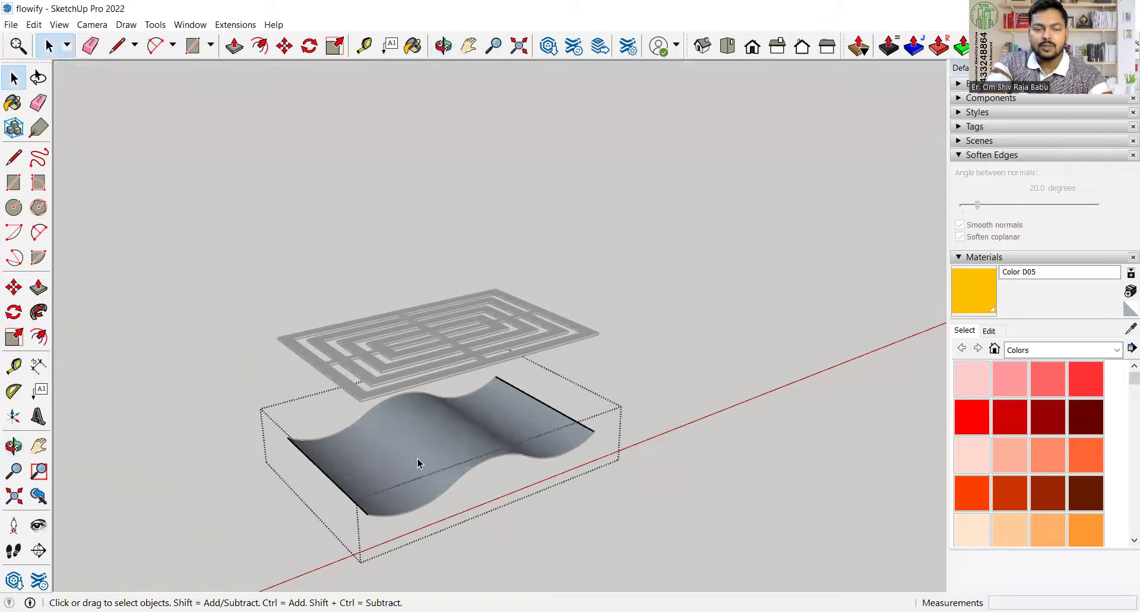
# Reverse the faces of the wavy surface inside its group and leave the group
pyautogui.rightClick(418, 462)
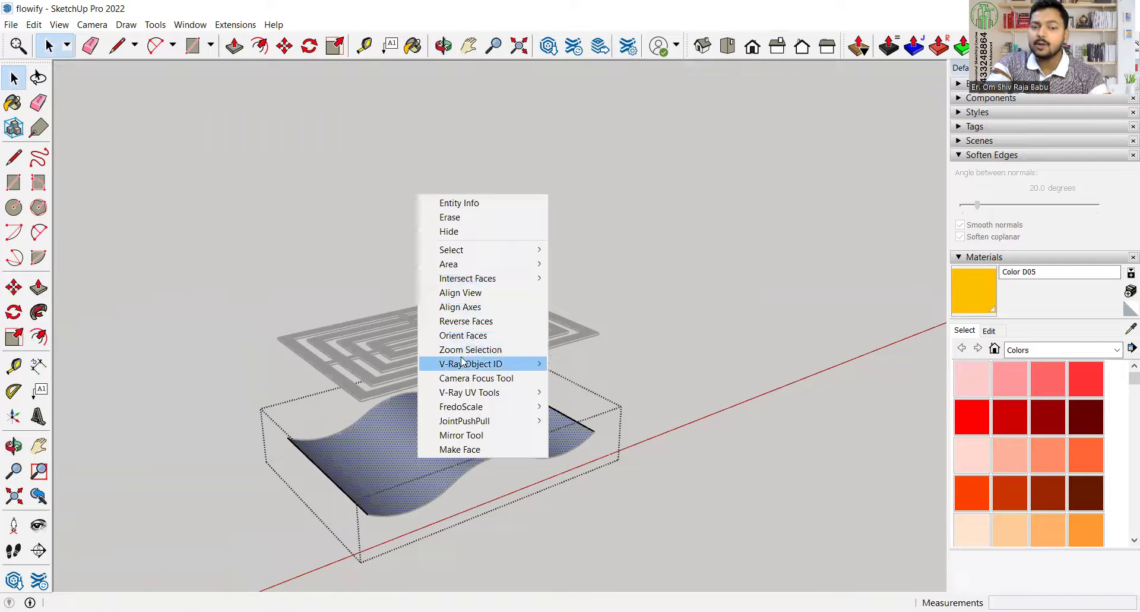
pyautogui.click(451, 321)
pyautogui.click(639, 456)
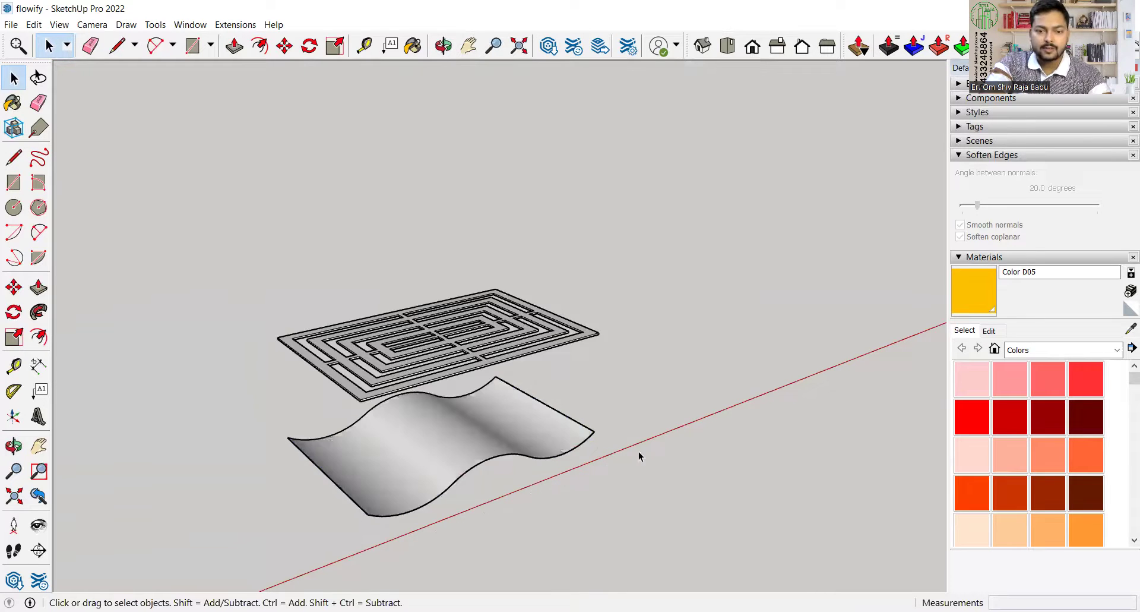
# Explode the group of the wavy lofted surface beneath the pattern panel
pyautogui.scroll(2, 419, 454)
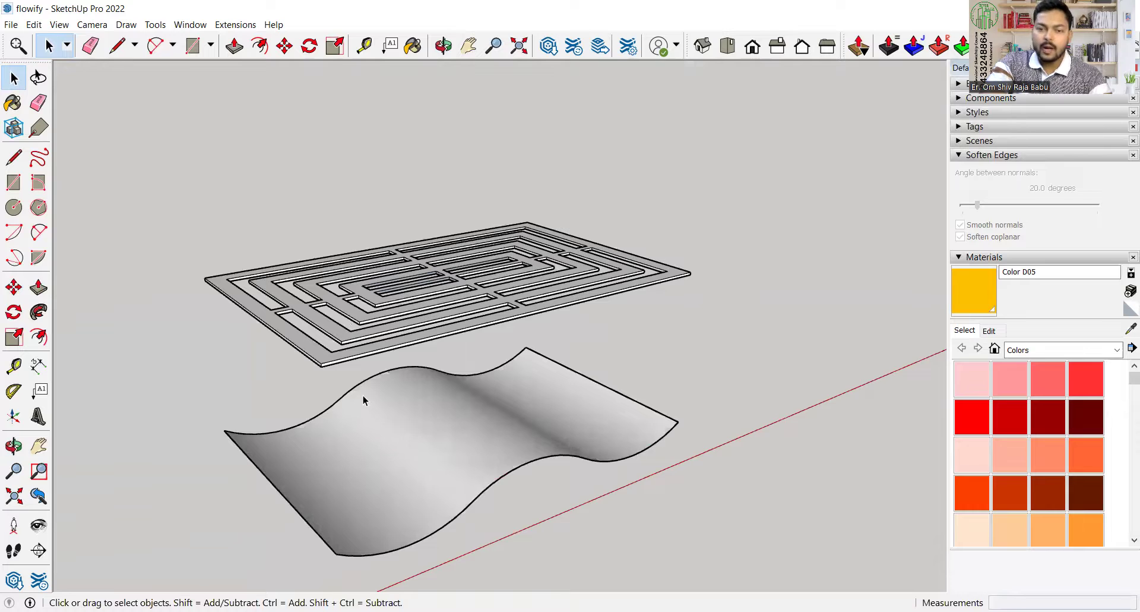
pyautogui.scroll(-2, 364, 397)
pyautogui.moveTo(423, 494)
pyautogui.mouseDown(button='middle')
pyautogui.moveTo(382, 415)
pyautogui.moveTo(403, 502)
pyautogui.mouseUp(button='middle')
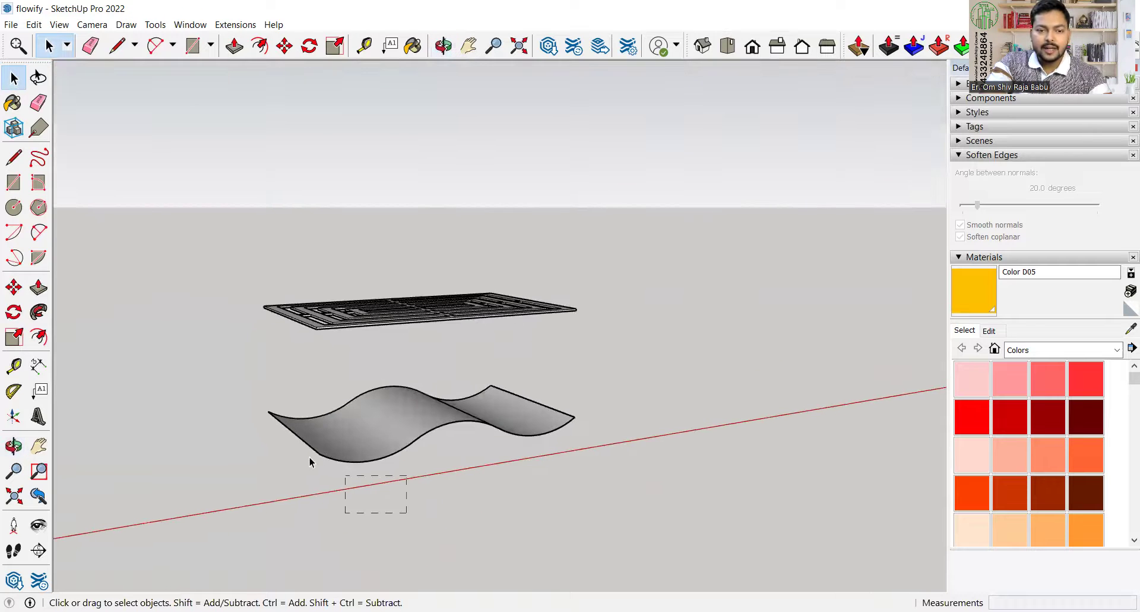
pyautogui.moveTo(309, 462); pyautogui.dragTo(249, 380)
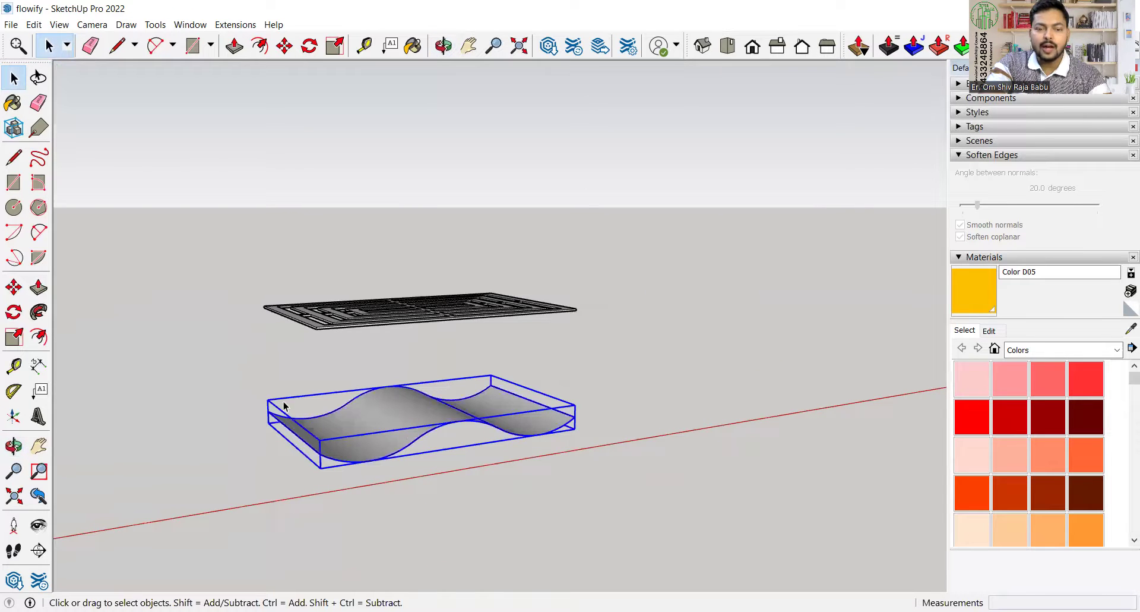
pyautogui.rightClick(354, 416)
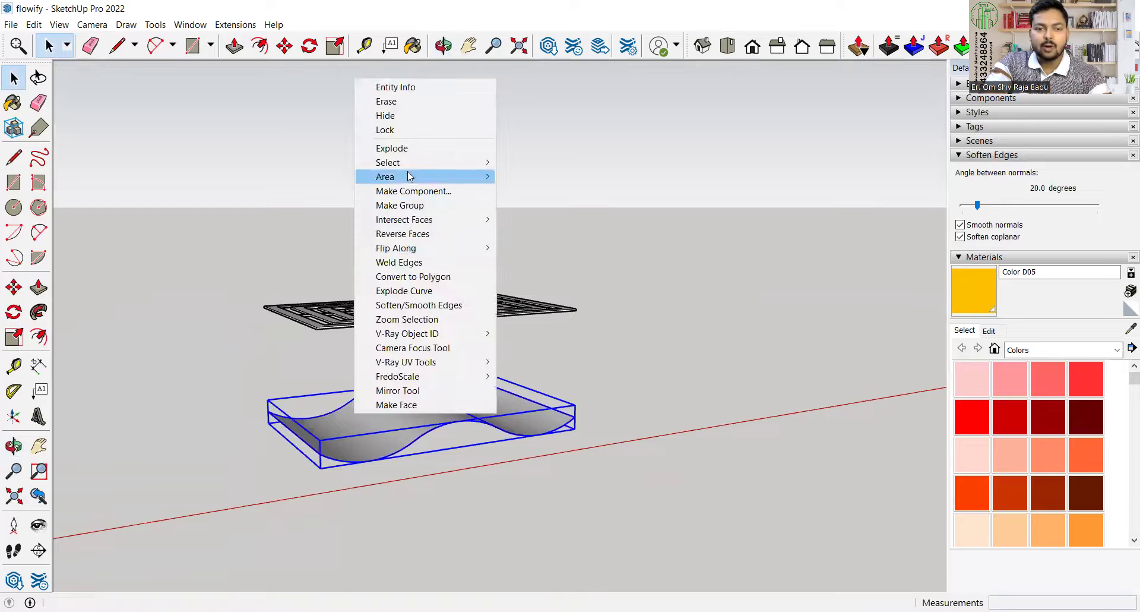
pyautogui.click(407, 148)
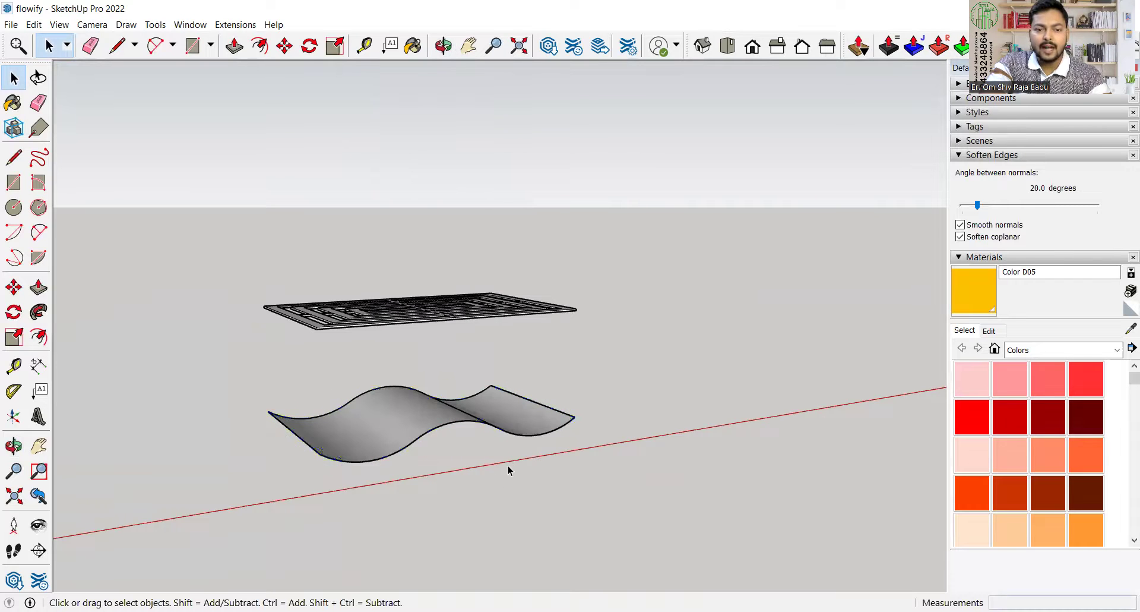
# Group the exploded wavy surface together with all its boundary edges again
pyautogui.moveTo(639, 441); pyautogui.dragTo(494, 390, button='middle')
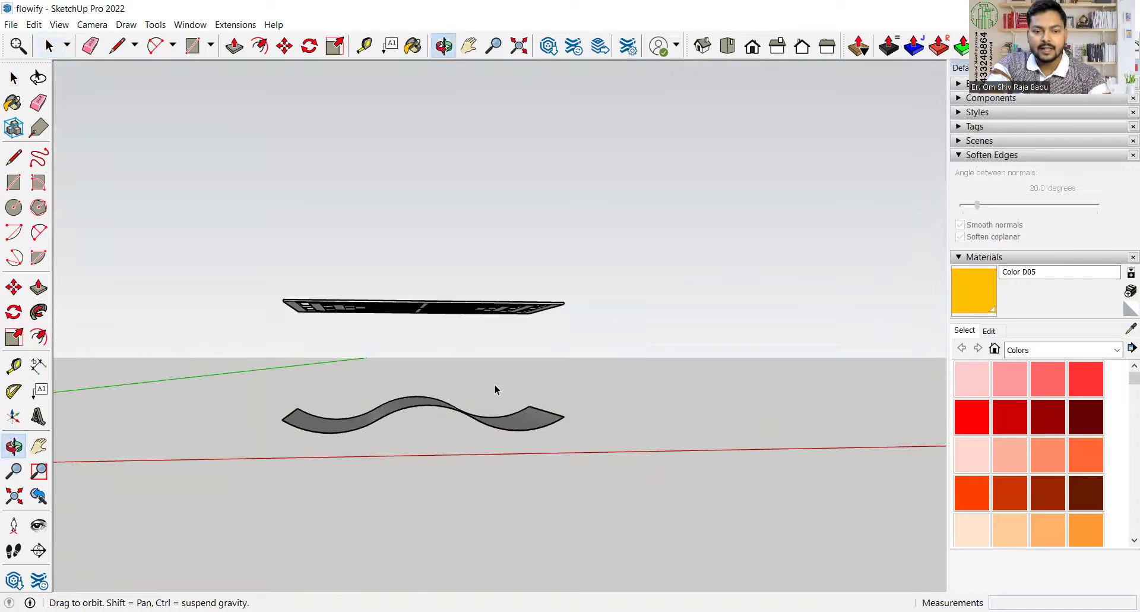
pyautogui.moveTo(239, 362)
pyautogui.mouseDown()
pyautogui.moveTo(578, 525)
pyautogui.moveTo(610, 517)
pyautogui.mouseUp()
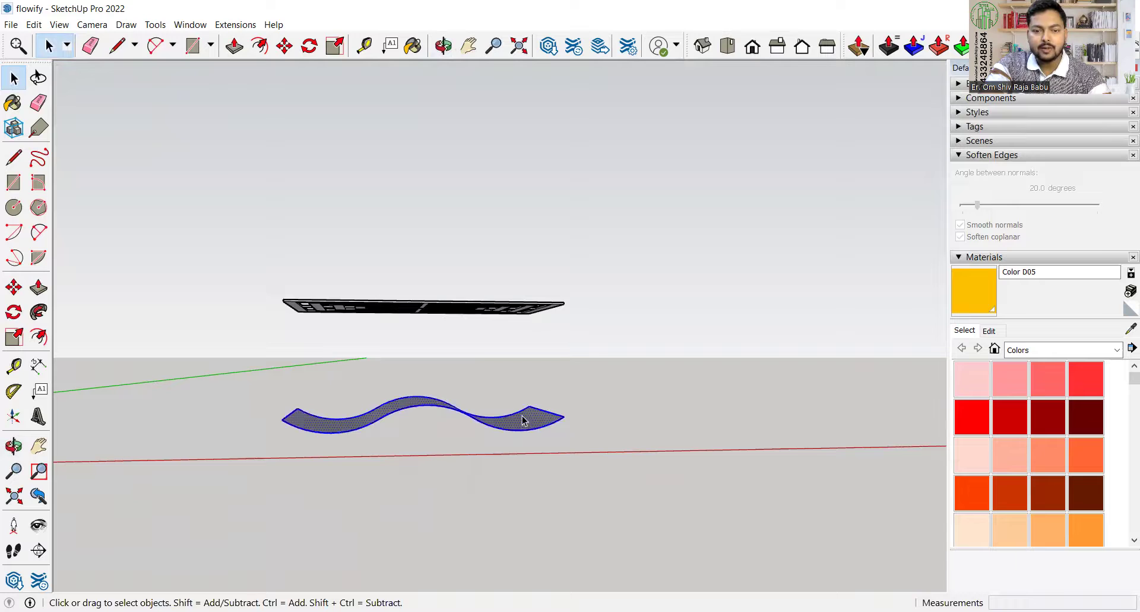
pyautogui.rightClick(522, 420)
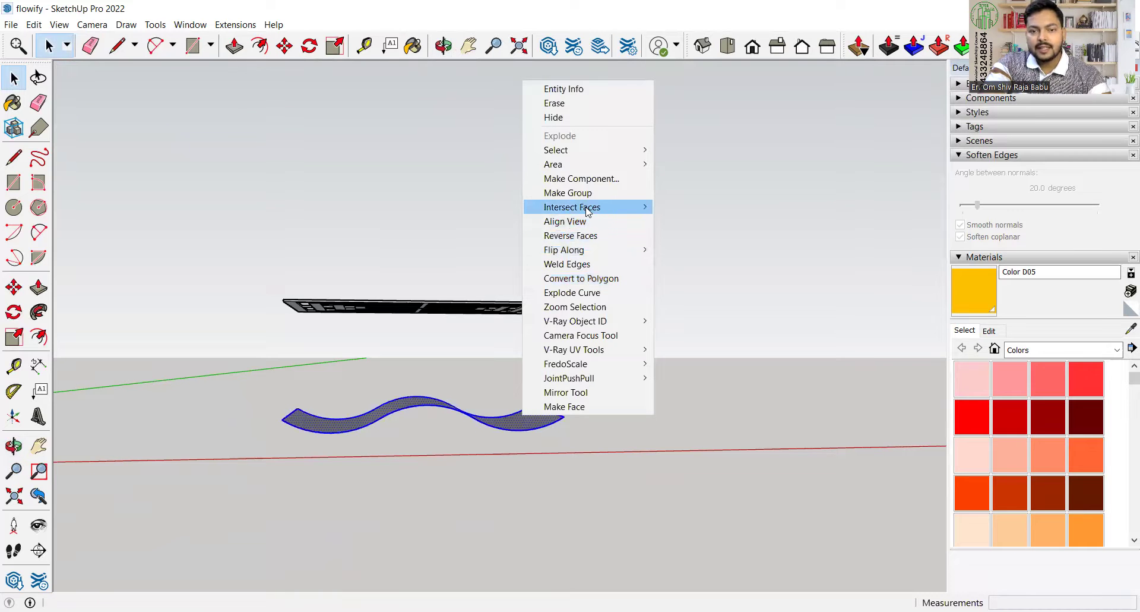
pyautogui.press('g')
pyautogui.moveTo(265, 415)
pyautogui.mouseDown(button='middle')
pyautogui.moveTo(333, 475)
pyautogui.moveTo(488, 516)
pyautogui.mouseUp(button='middle')
pyautogui.press('space')
pyautogui.click(575, 475)
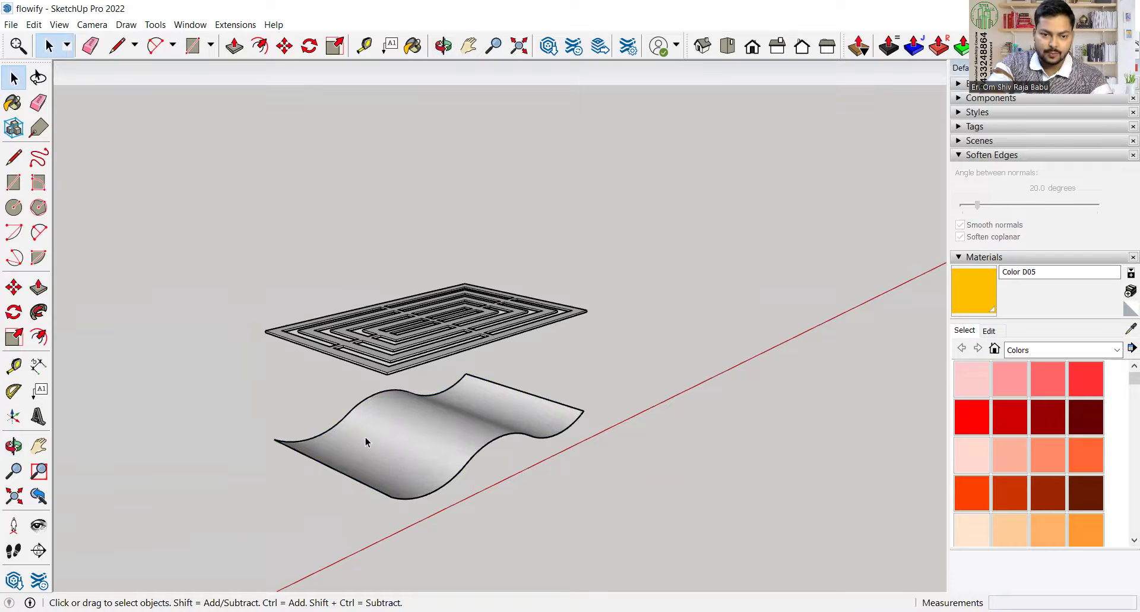
# Draw a 4' vertical line upward from the near corner of the wavy surface
pyautogui.click(117, 45)
pyautogui.moveTo(400, 488)
pyautogui.mouseDown(button='middle')
pyautogui.moveTo(249, 472)
pyautogui.moveTo(331, 441)
pyautogui.moveTo(327, 484)
pyautogui.mouseUp(button='middle')
pyautogui.click(321, 474)
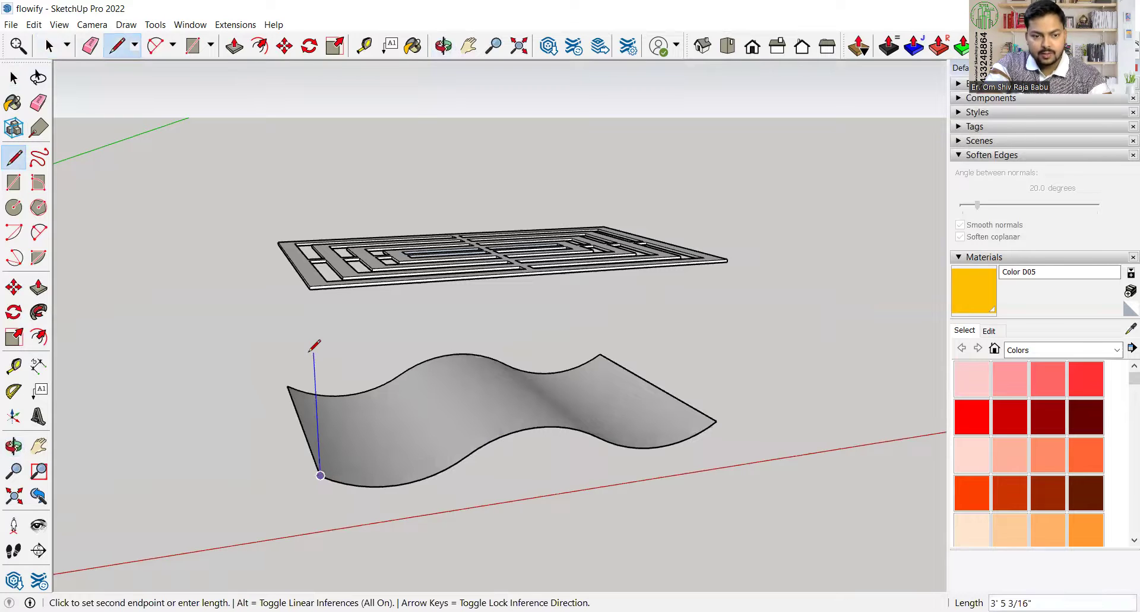
pyautogui.press('Up')
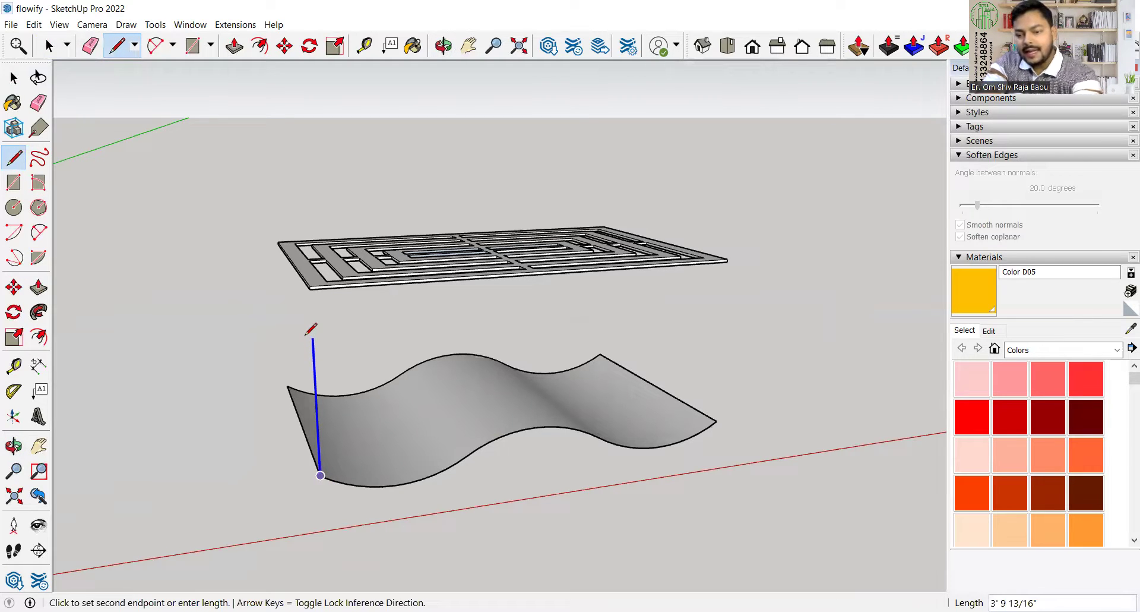
pyautogui.write("4'")
pyautogui.press('Return')
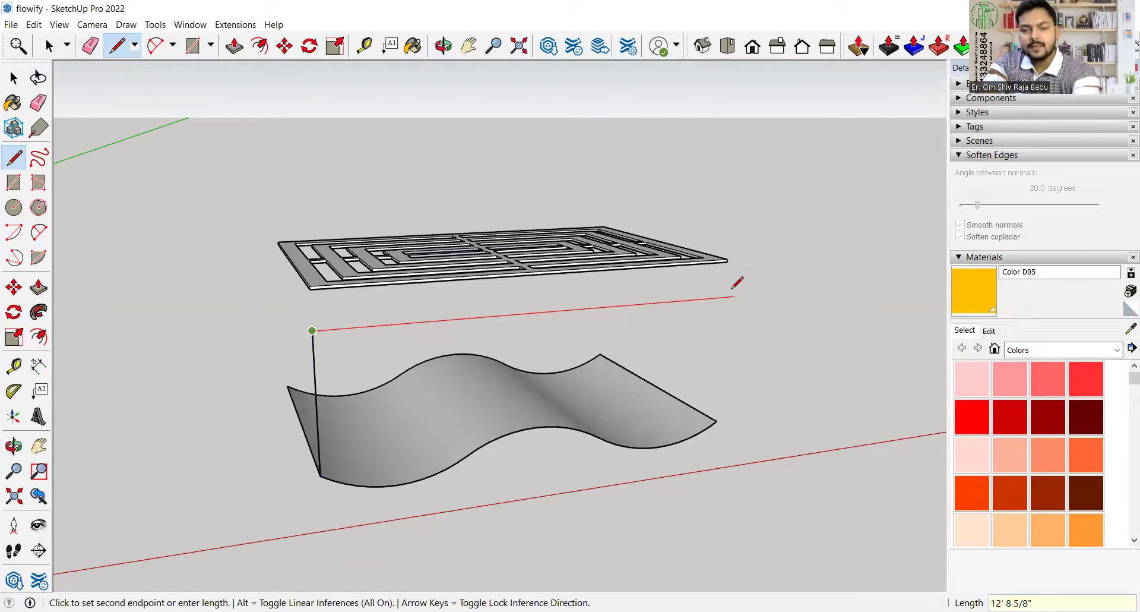
# Outline a flat rectangular face from the vertical line's upper end, aligning its axis-parallel edges with the corners of the wavy surface below
pyautogui.press('shift')
pyautogui.click(717, 418)
pyautogui.moveTo(717, 418); pyautogui.dragTo(724, 300, button='middle')
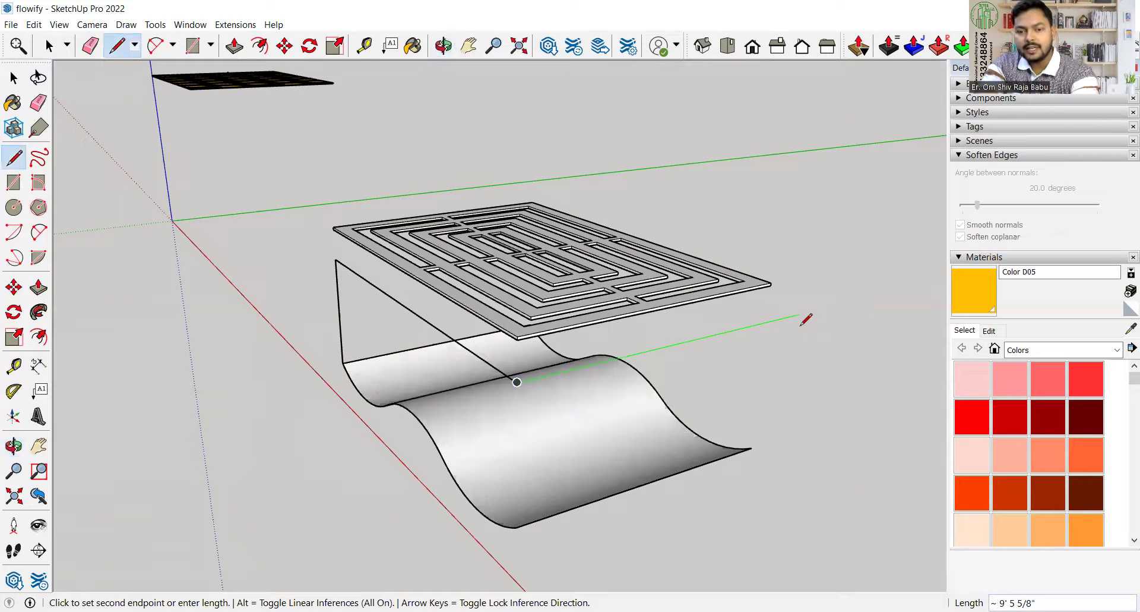
pyautogui.press('shift')
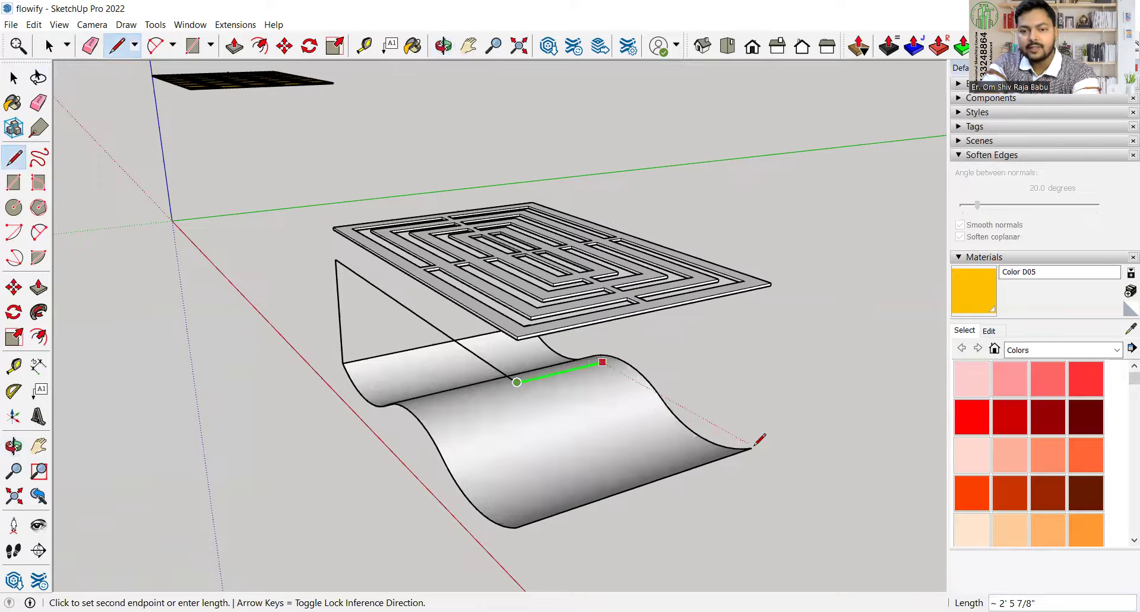
pyautogui.moveTo(720, 438); pyautogui.dragTo(822, 254, button='middle')
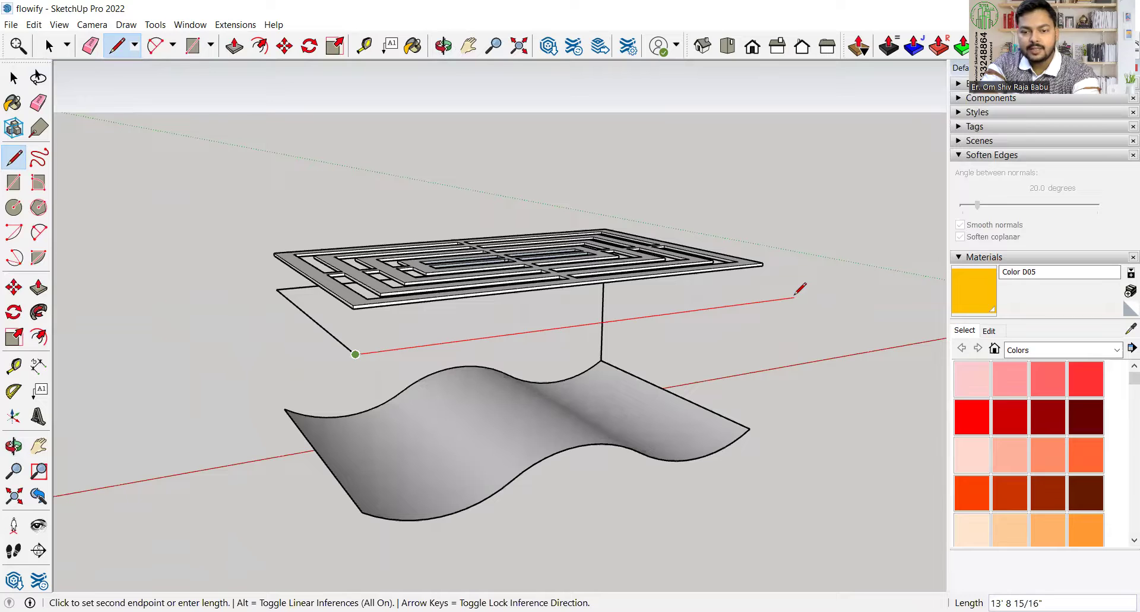
pyautogui.click(753, 423)
pyautogui.click(750, 427)
pyautogui.moveTo(705, 348); pyautogui.dragTo(260, 344, button='middle')
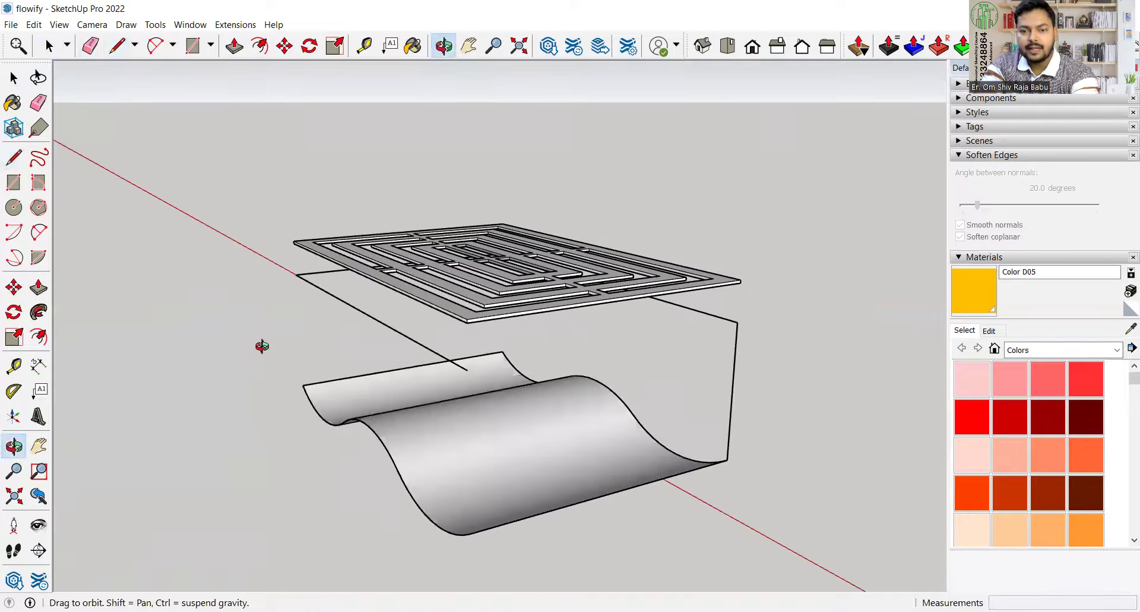
pyautogui.click(467, 371)
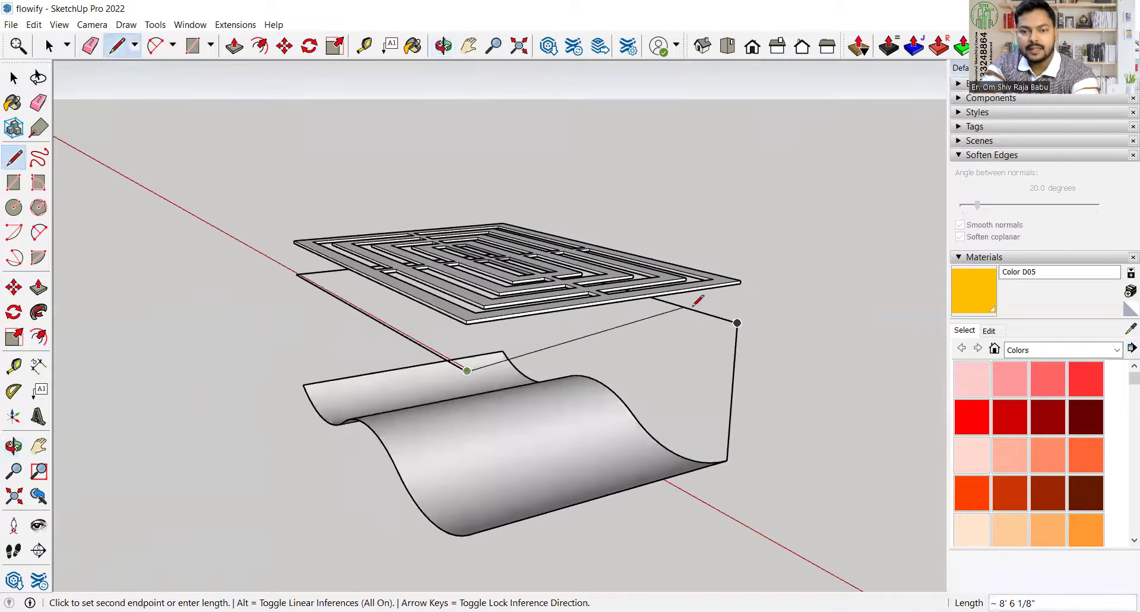
pyautogui.click(738, 323)
pyautogui.press('space')
# Group the flat rectangular face with its four bounding edges, leaving out the vertical line
pyautogui.moveTo(467, 358); pyautogui.dragTo(184, 367, button='middle')
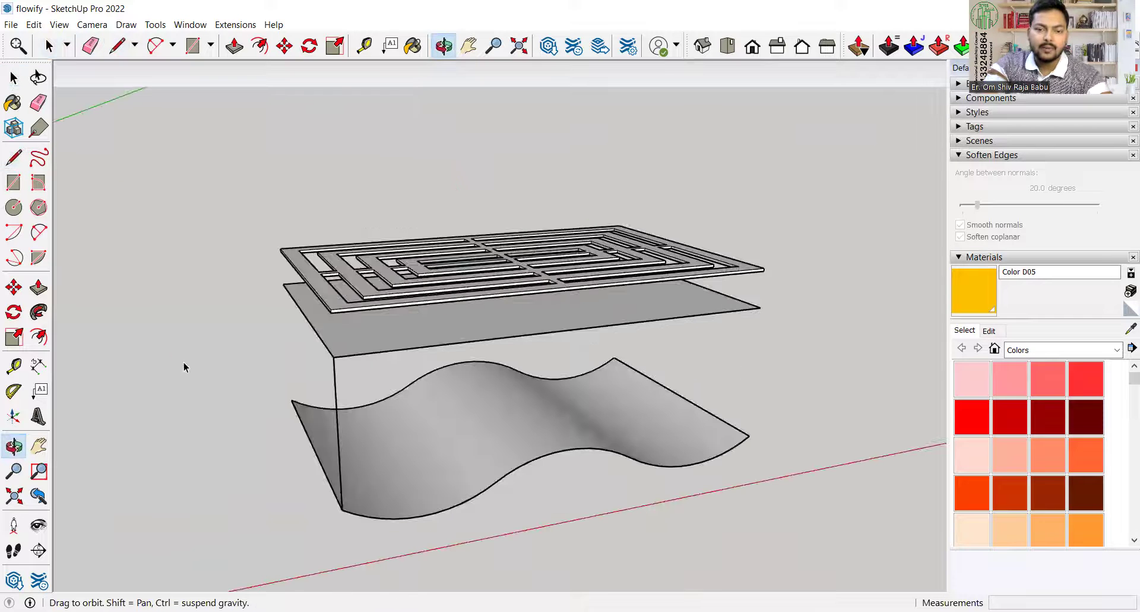
pyautogui.click(447, 334)
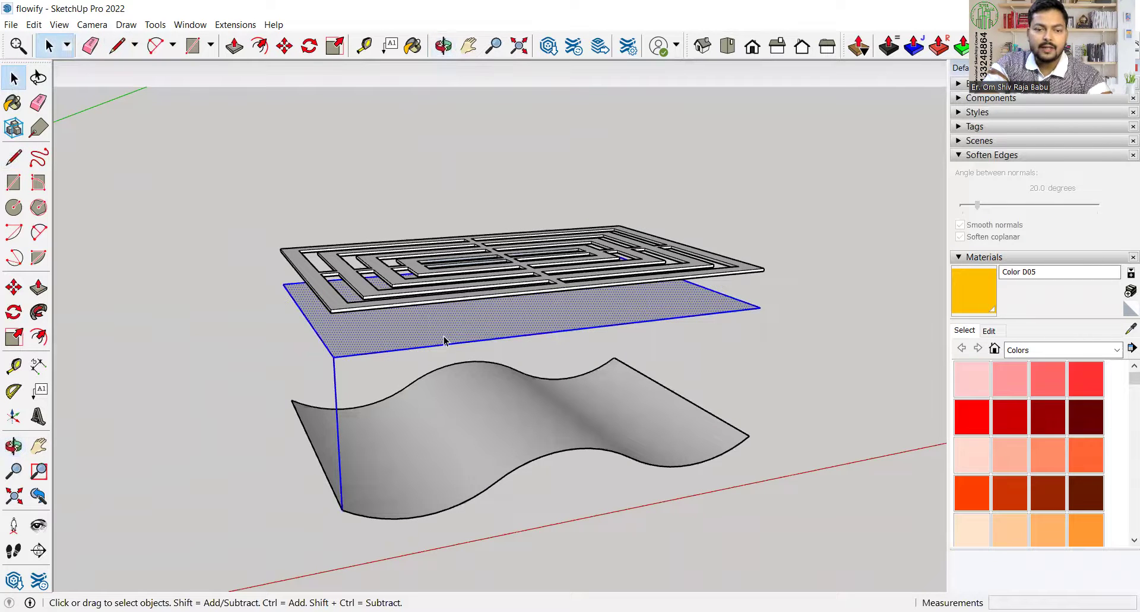
pyautogui.click(746, 406)
pyautogui.click(561, 314)
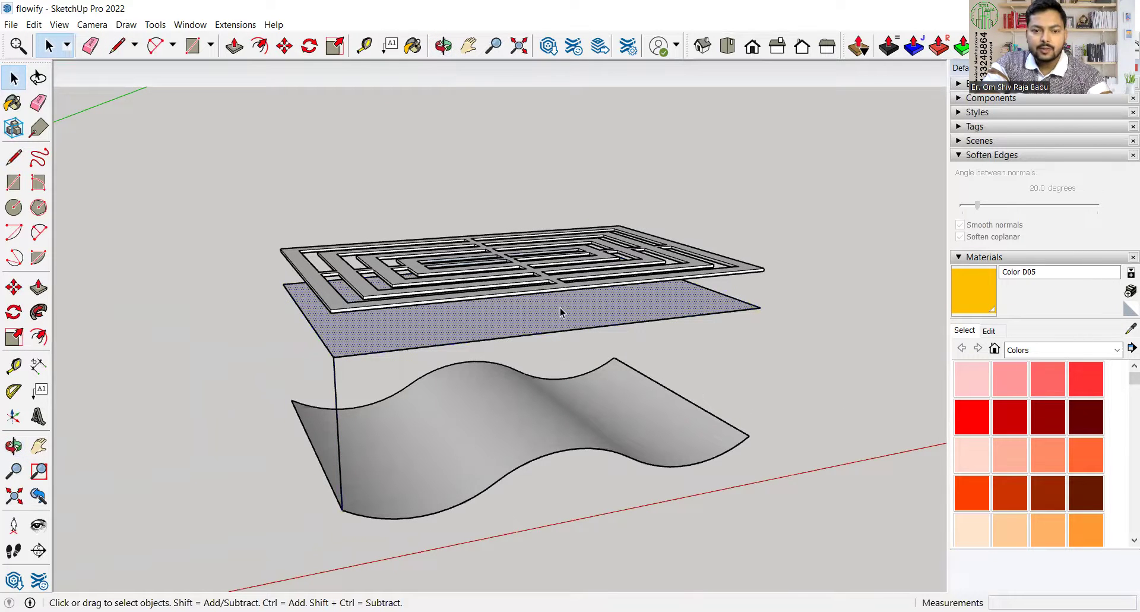
pyautogui.doubleClick(561, 307)
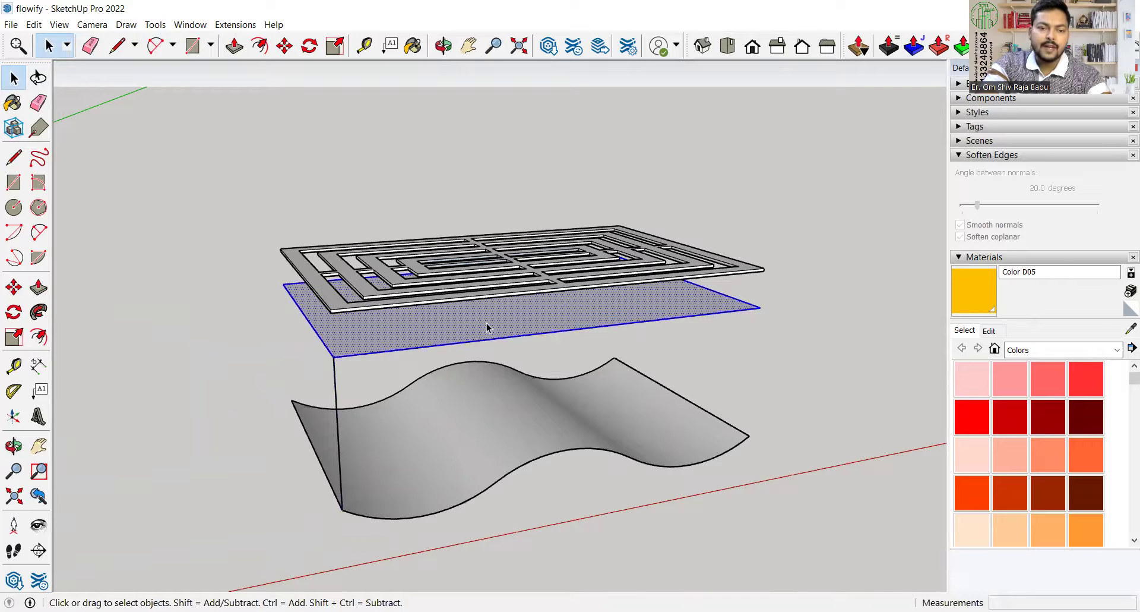
pyautogui.rightClick(590, 315)
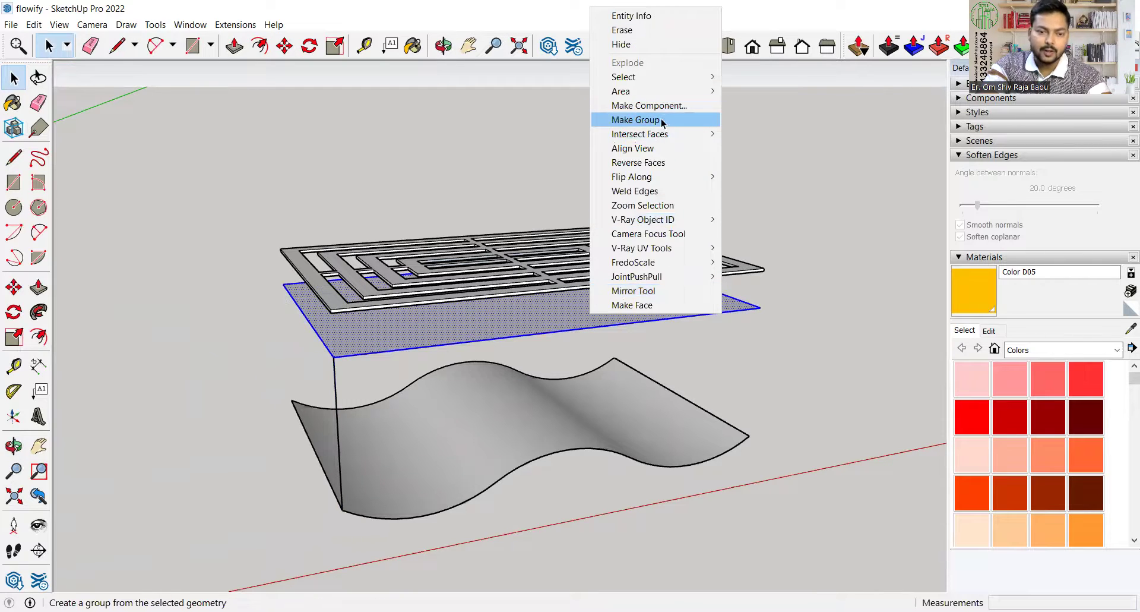
pyautogui.click(635, 119)
# Draw a second vertical line from the wavy surface's other corner on the same straight side up to the matching corner of the flat face
pyautogui.moveTo(580, 420); pyautogui.dragTo(395, 496, button='middle')
pyautogui.press('l')
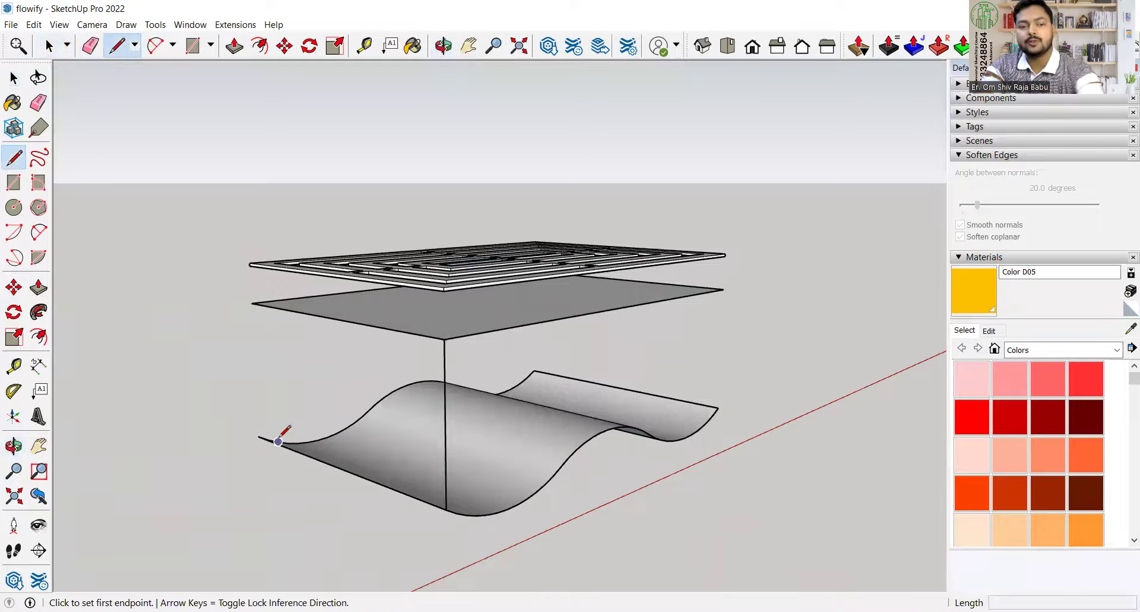
pyautogui.click(258, 435)
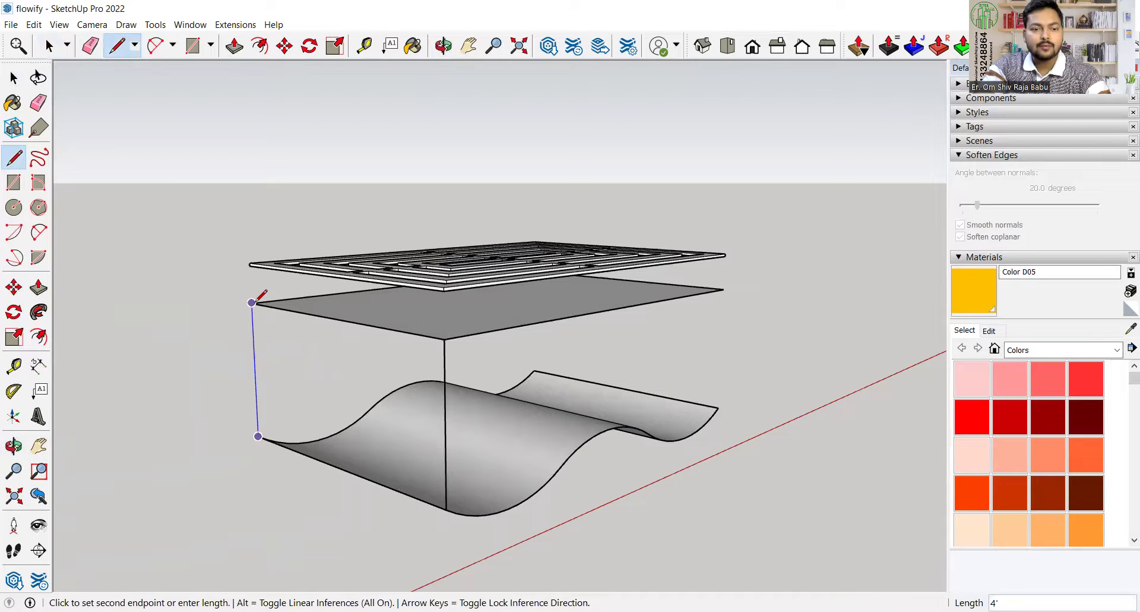
pyautogui.click(252, 303)
pyautogui.press('space')
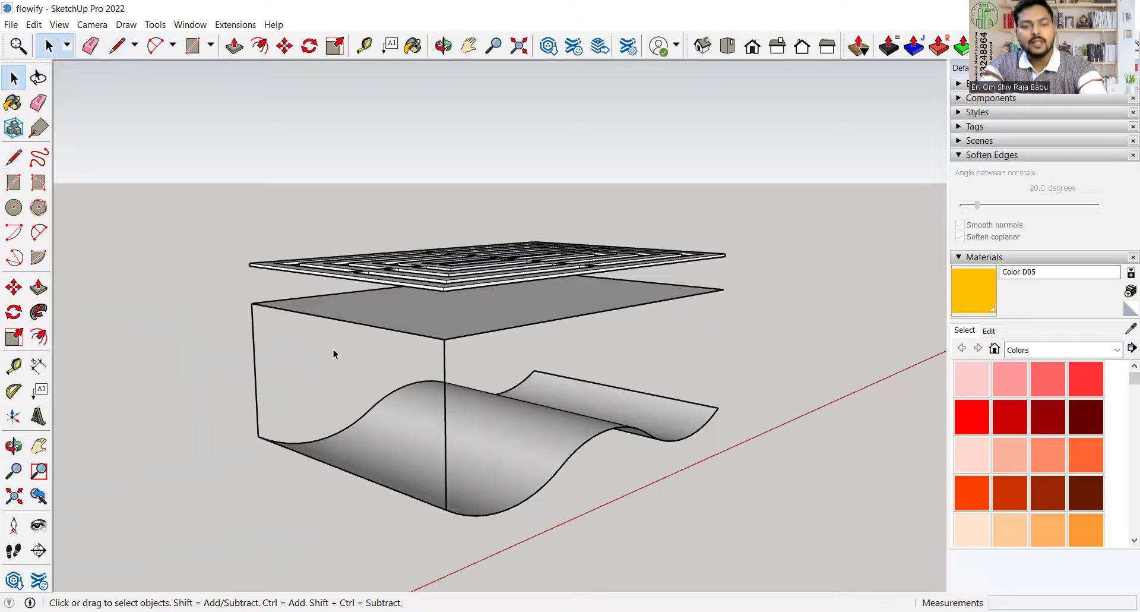
# Group the two vertical connecting lines, and check that the lines, flat face and wavy surface select as separate groups
pyautogui.click(445, 360)
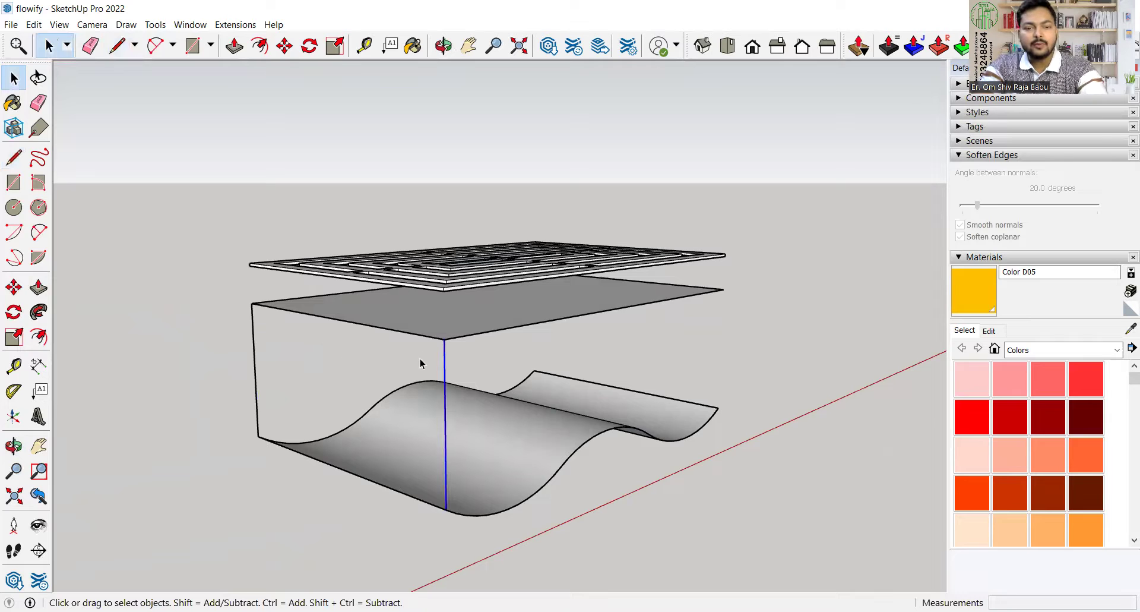
pyautogui.keyDown('ctrl'); pyautogui.click(240, 370); pyautogui.keyUp('ctrl')
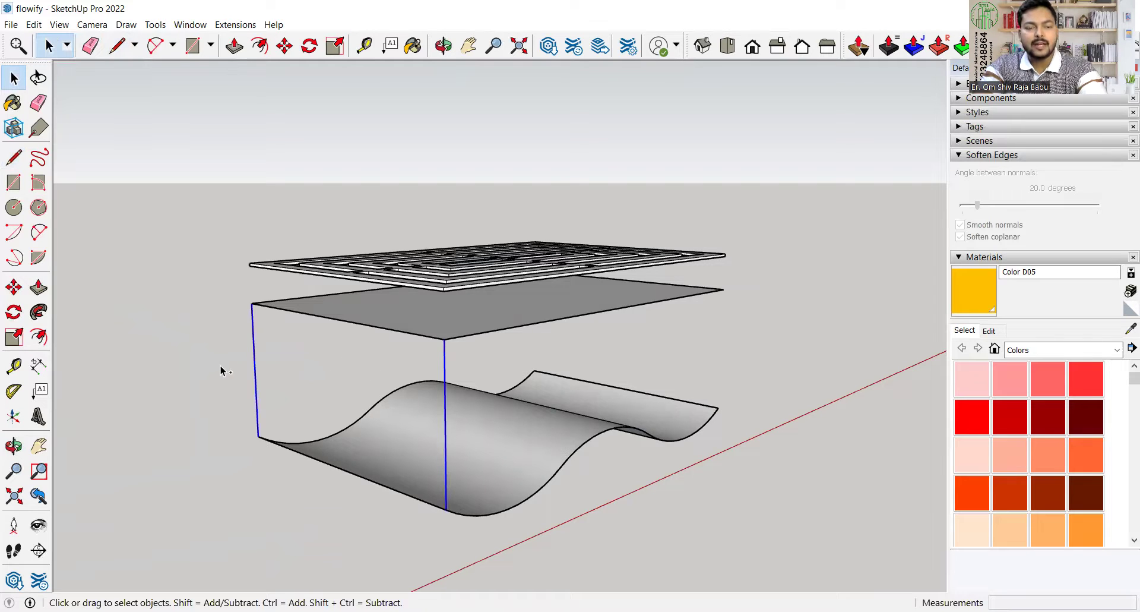
pyautogui.rightClick(256, 368)
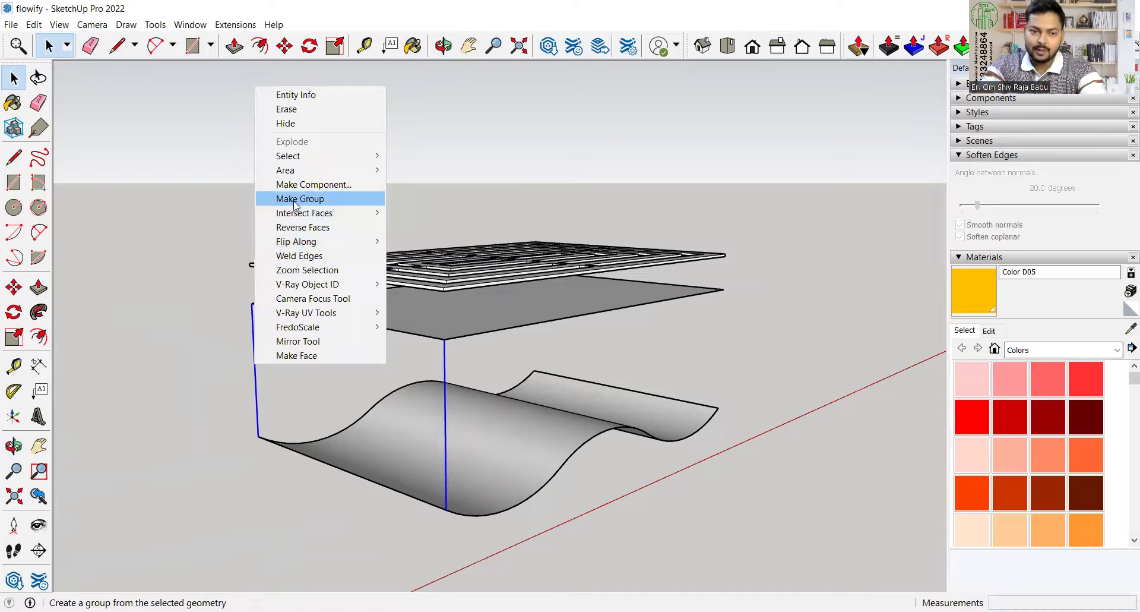
pyautogui.click(295, 199)
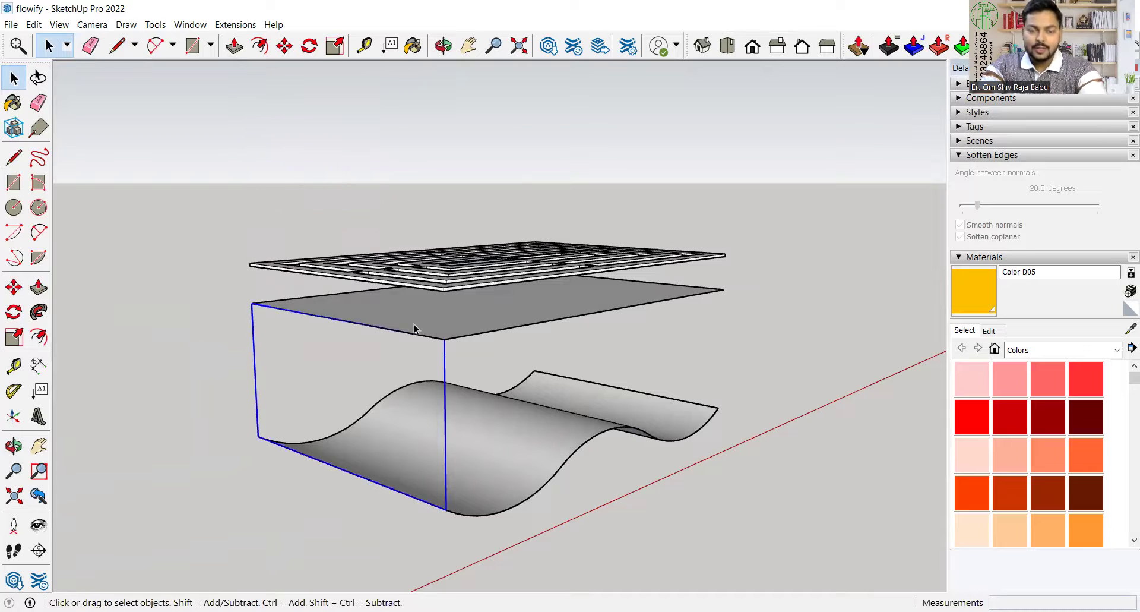
pyautogui.click(531, 446)
pyautogui.click(257, 373)
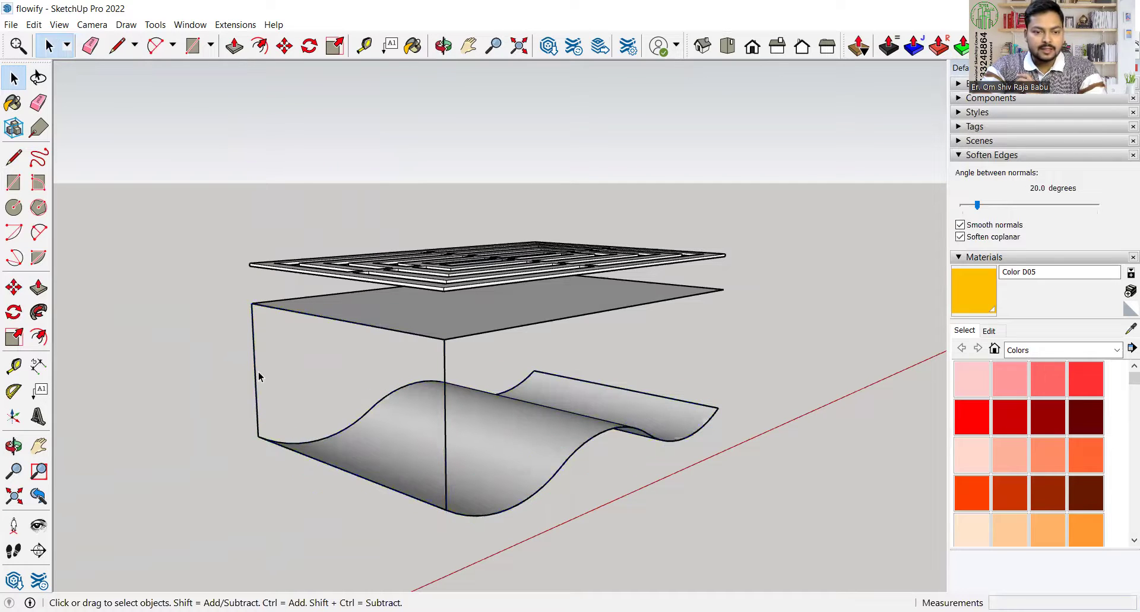
pyautogui.click(256, 373)
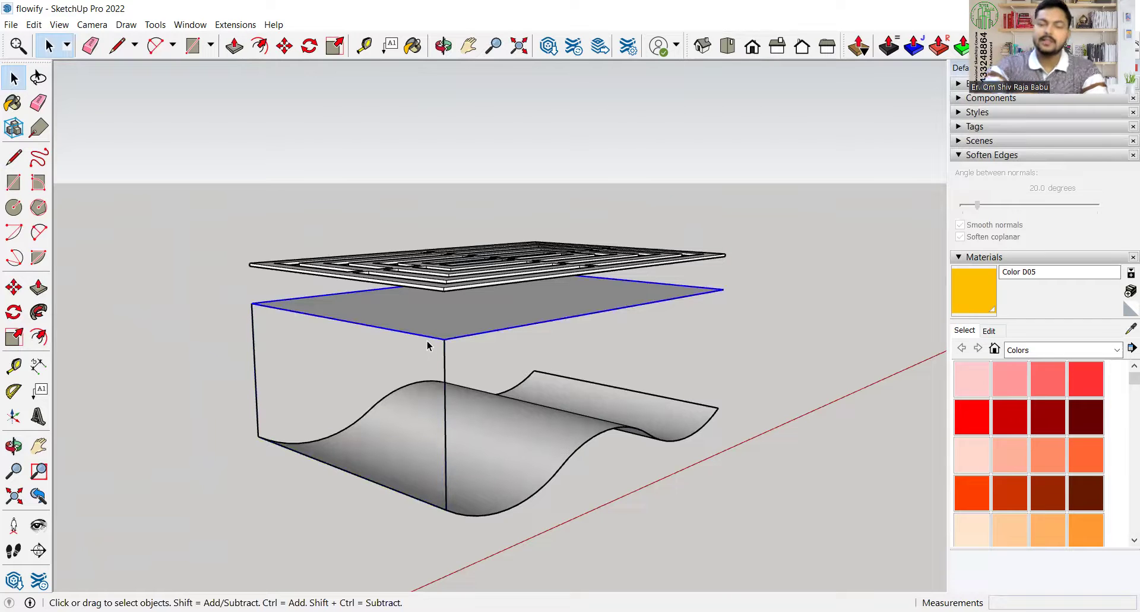
# Combine the flat face, the wavy surface and the connecting lines into one group, leaving out the pattern panel
pyautogui.scroll(-1, 493, 381)
pyautogui.moveTo(514, 397); pyautogui.dragTo(492, 493, button='middle')
pyautogui.moveTo(488, 501); pyautogui.dragTo(364, 331)
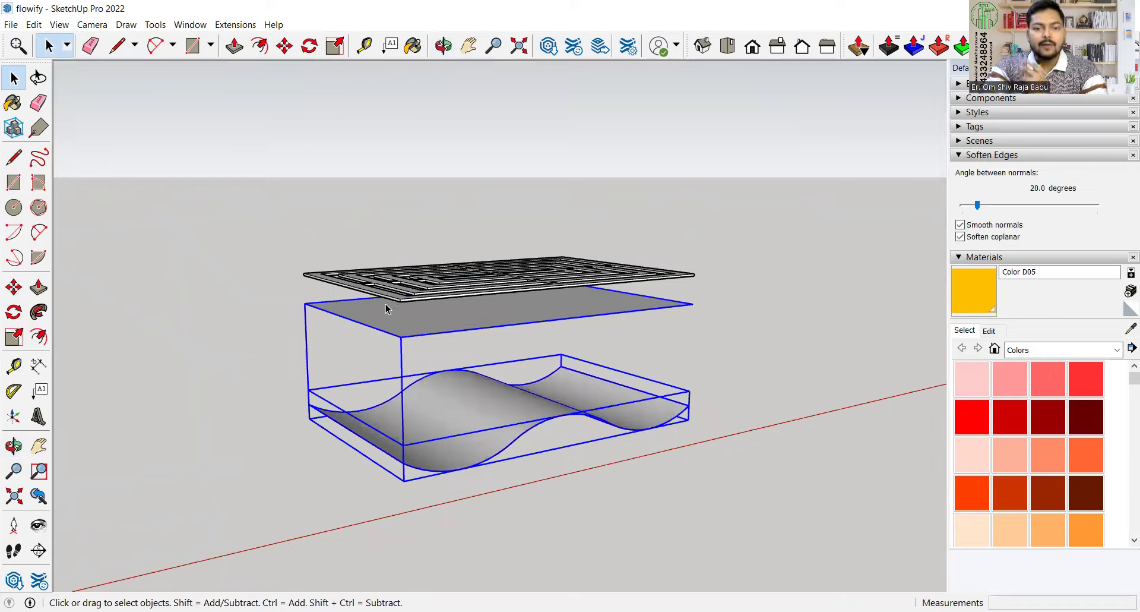
pyautogui.rightClick(412, 319)
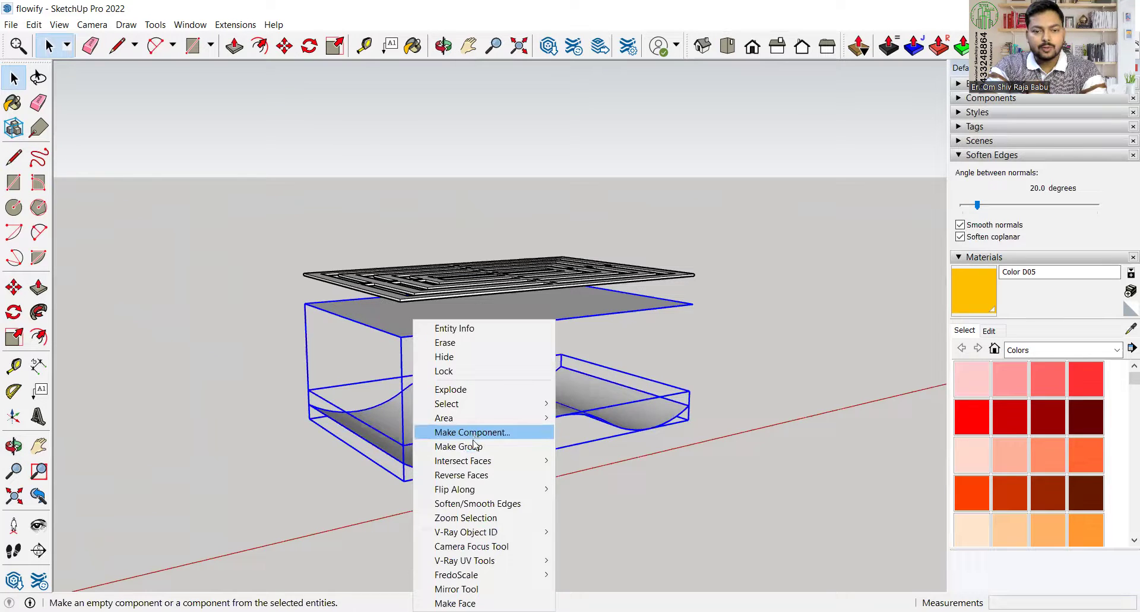
pyautogui.click(475, 445)
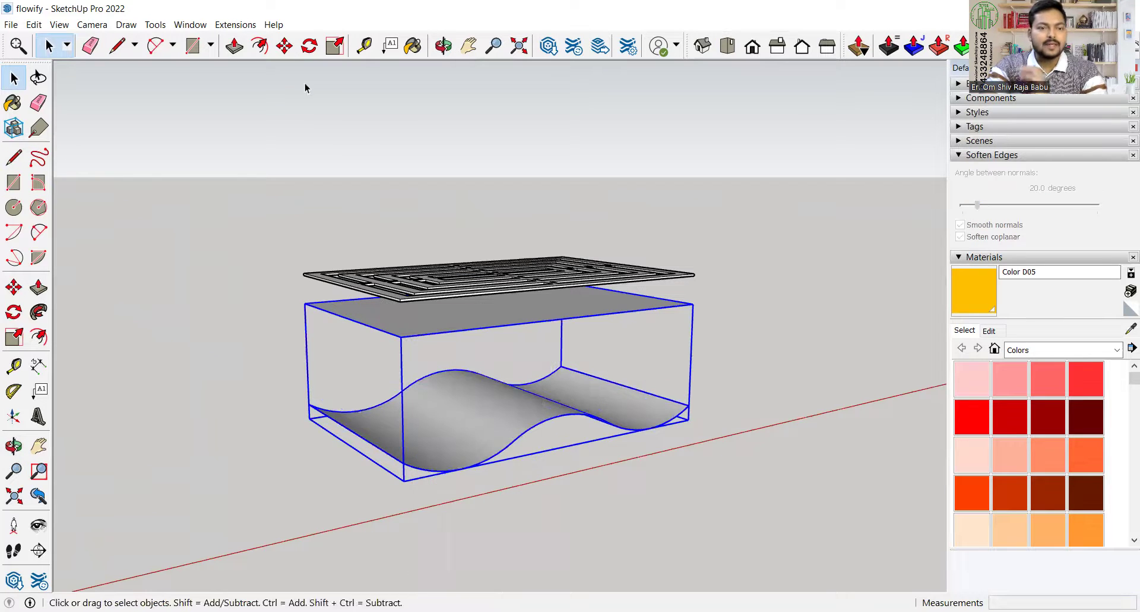
# Impose a Flowify grid on the group holding the flat face, wavy surface and connecting lines, and check the grid on the flat face
pyautogui.click(235, 25)
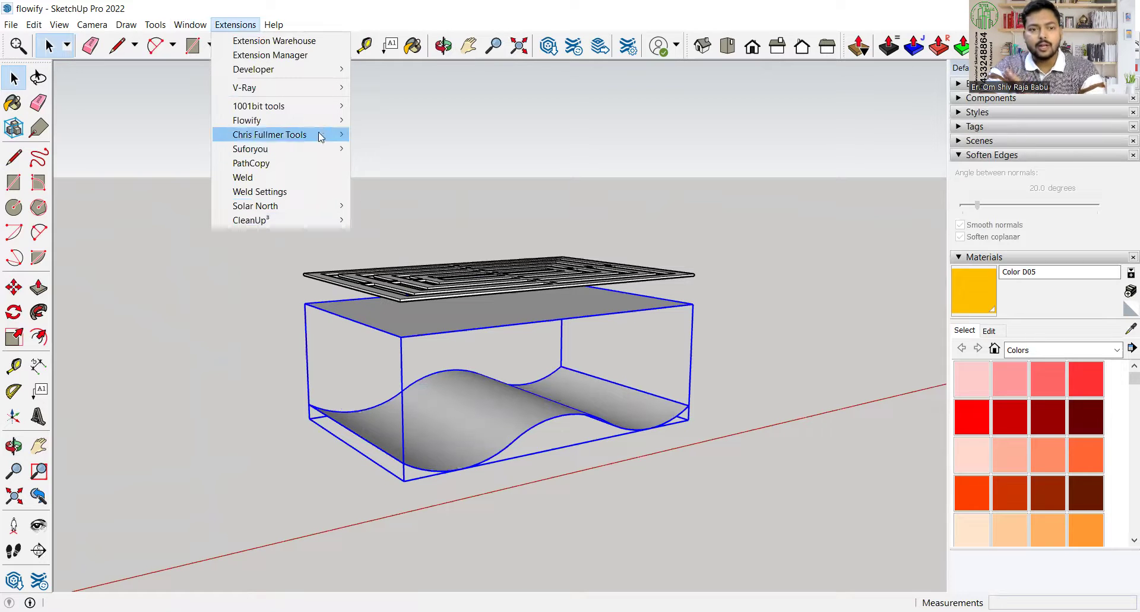
pyautogui.moveTo(321, 123)
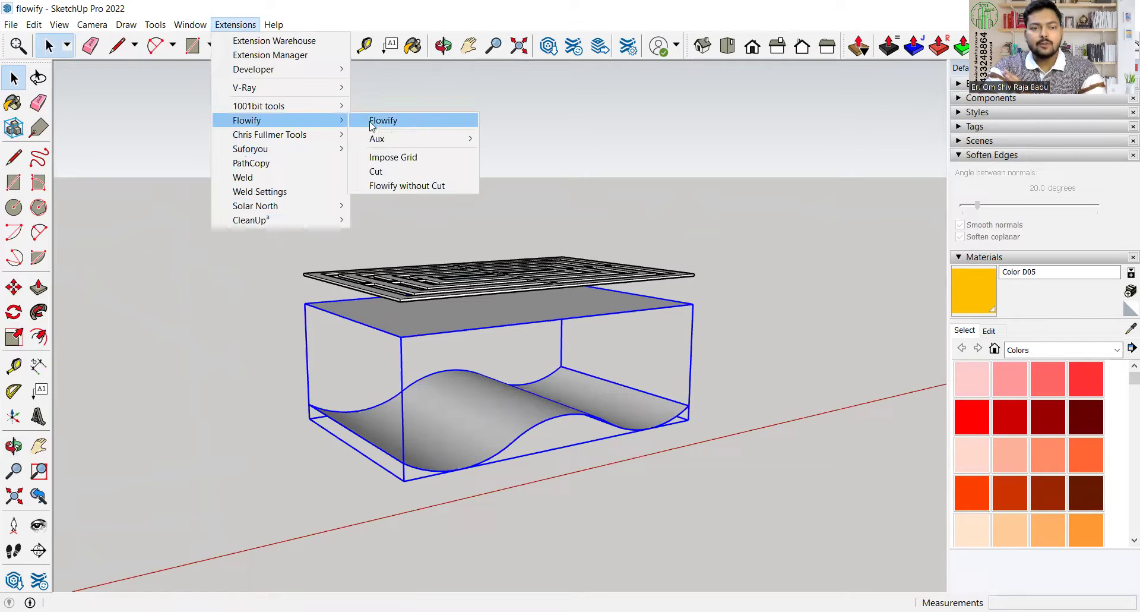
pyautogui.click(424, 158)
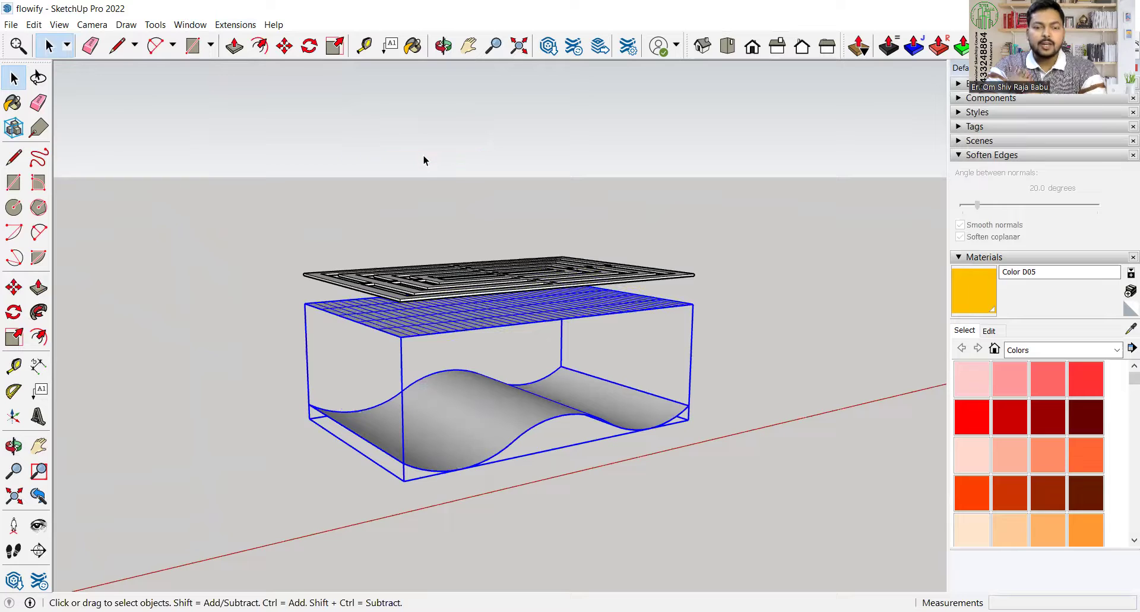
pyautogui.moveTo(392, 333); pyautogui.dragTo(437, 359, button='middle')
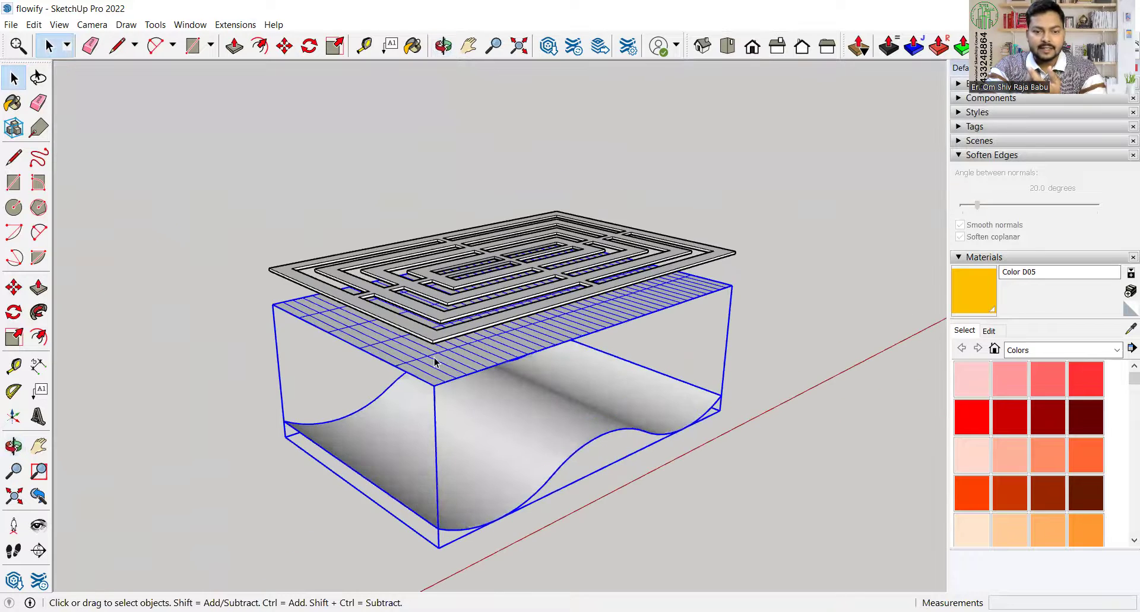
pyautogui.scroll(4, 463, 374)
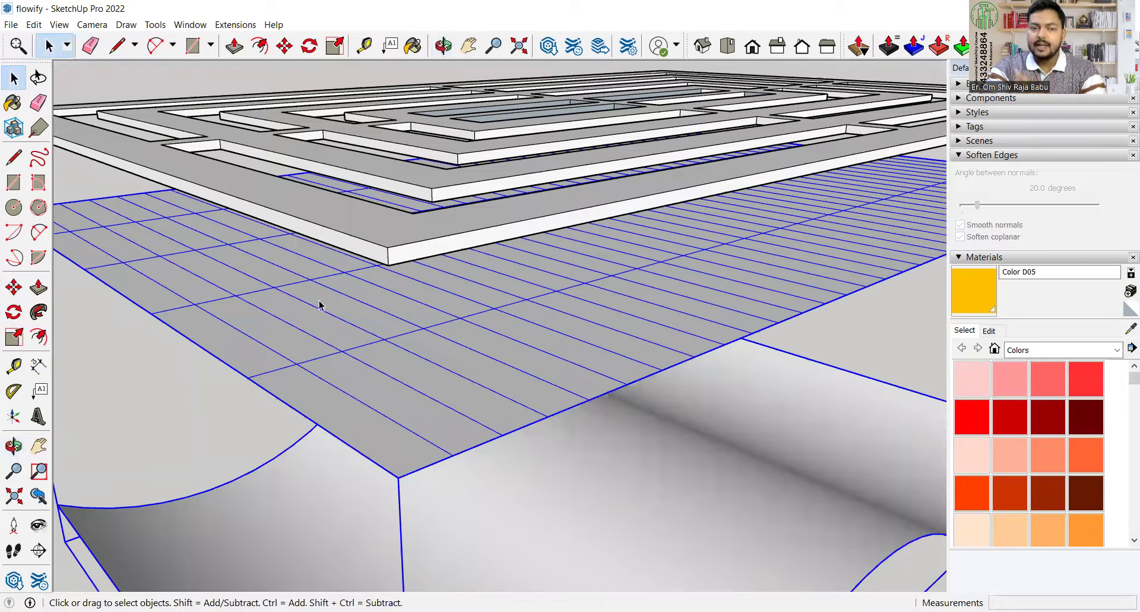
pyautogui.scroll(-2, 300, 304)
pyautogui.scroll(-4, 338, 275)
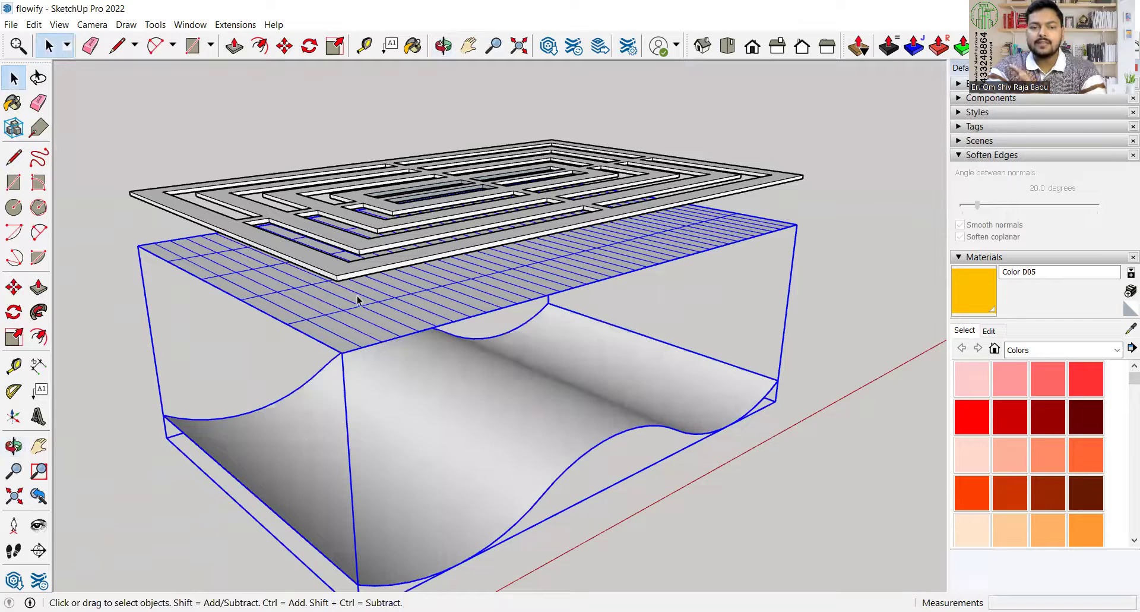
pyautogui.scroll(-1, 411, 321)
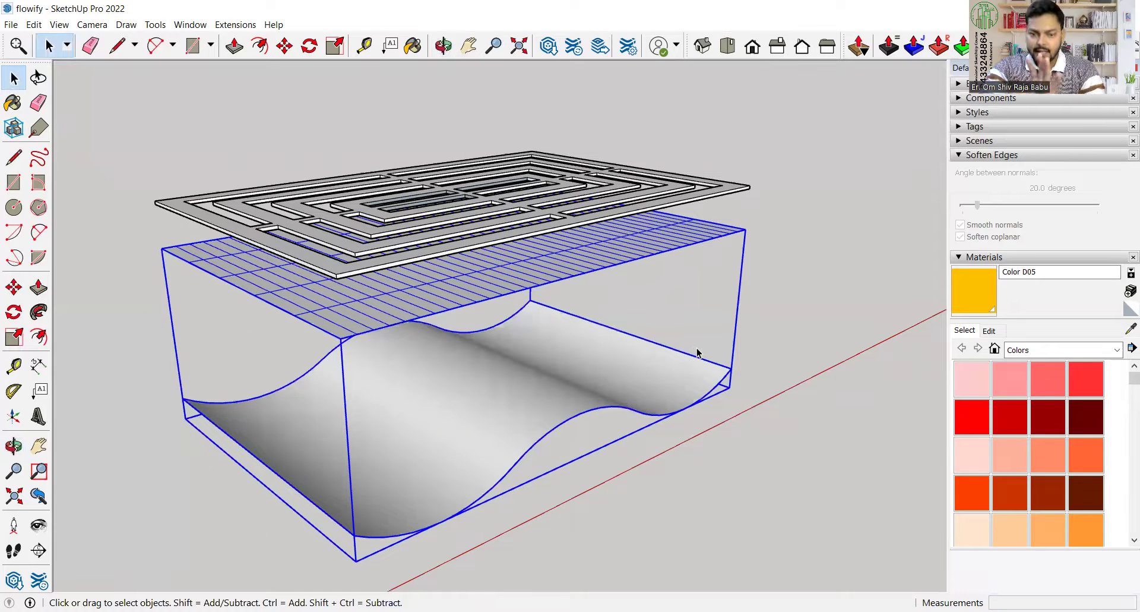
pyautogui.press('Delete')
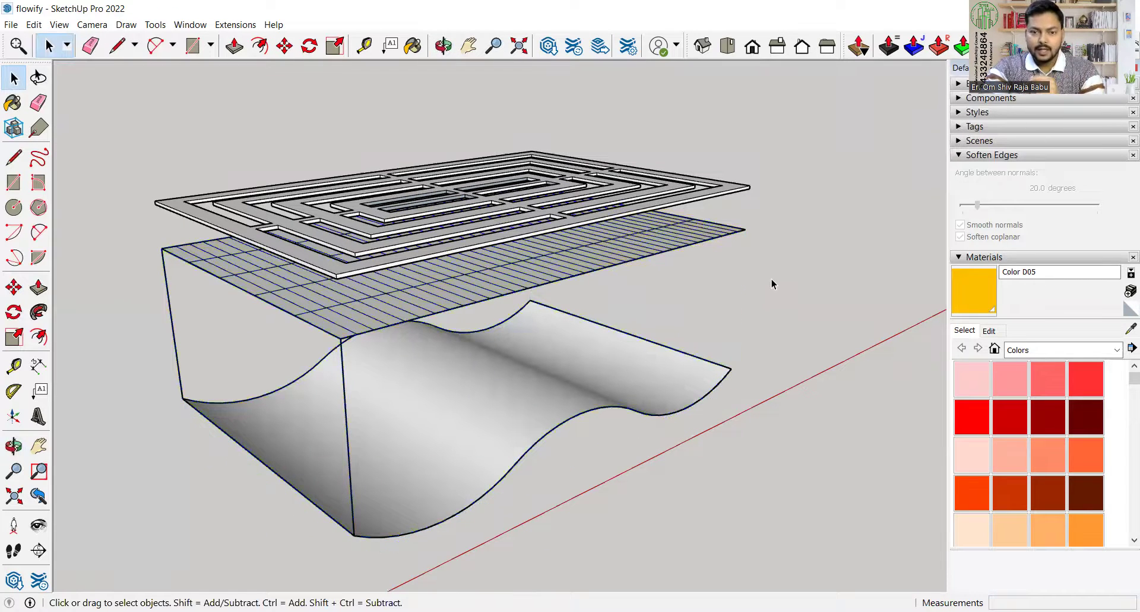
pyautogui.click(425, 242)
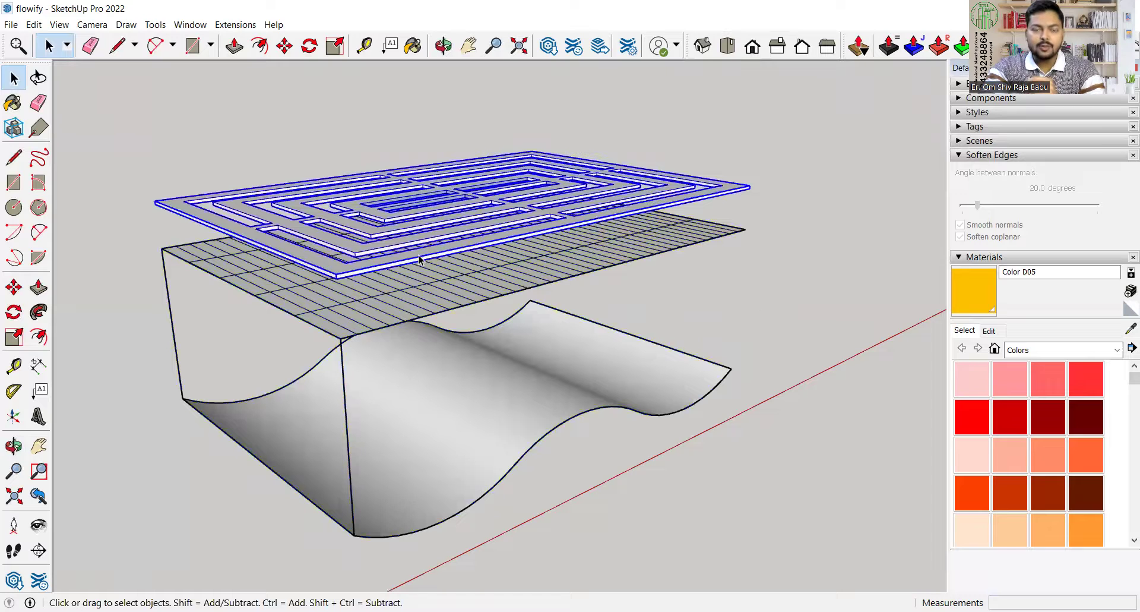
pyautogui.click(382, 333)
pyautogui.click(367, 268)
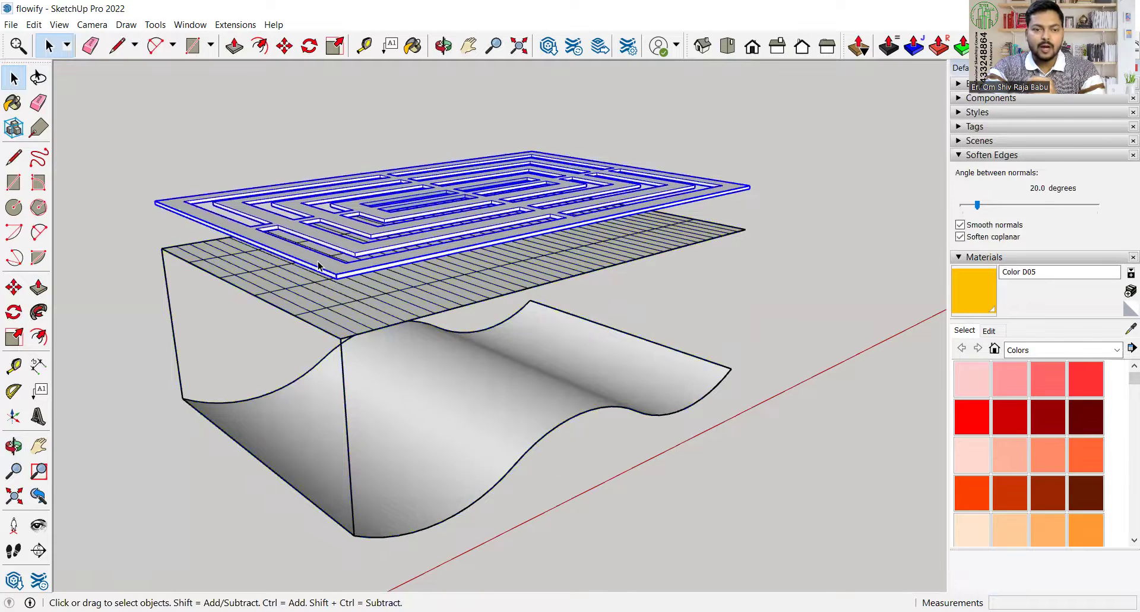
pyautogui.scroll(2, 342, 285)
pyautogui.scroll(1, 342, 285)
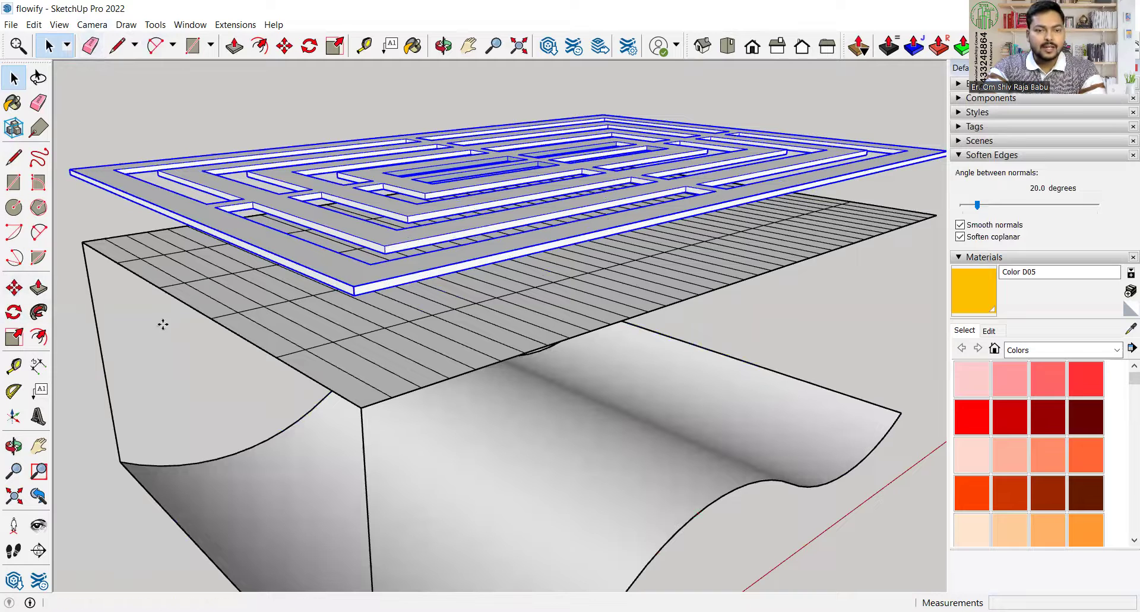
pyautogui.press('m')
pyautogui.scroll(3, 333, 312)
pyautogui.scroll(2, 403, 257)
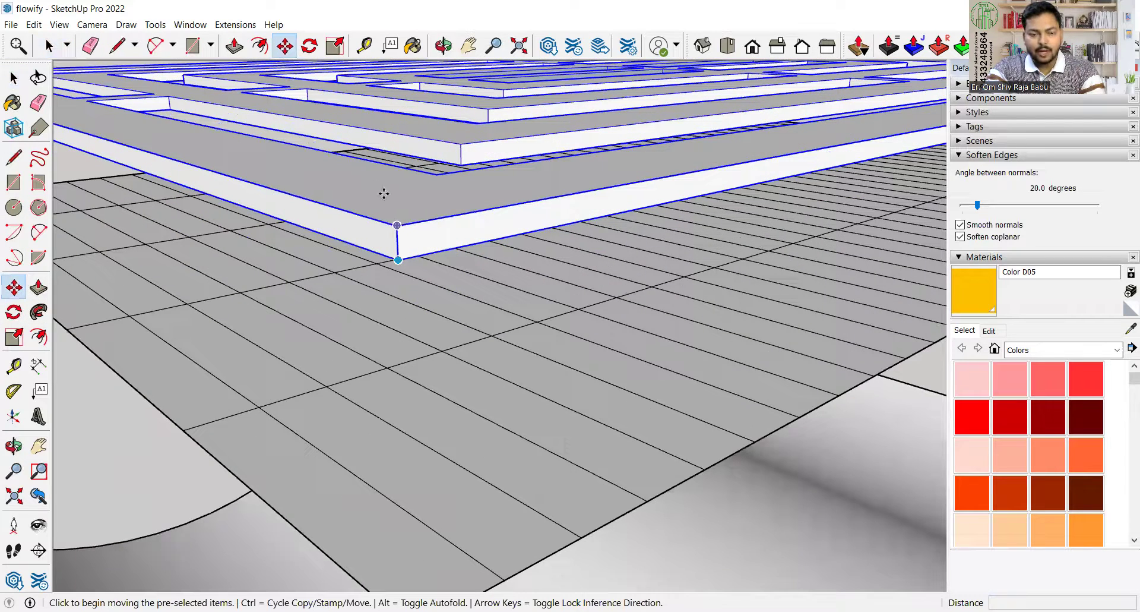
pyautogui.click(386, 168)
pyautogui.scroll(-5, 386, 168)
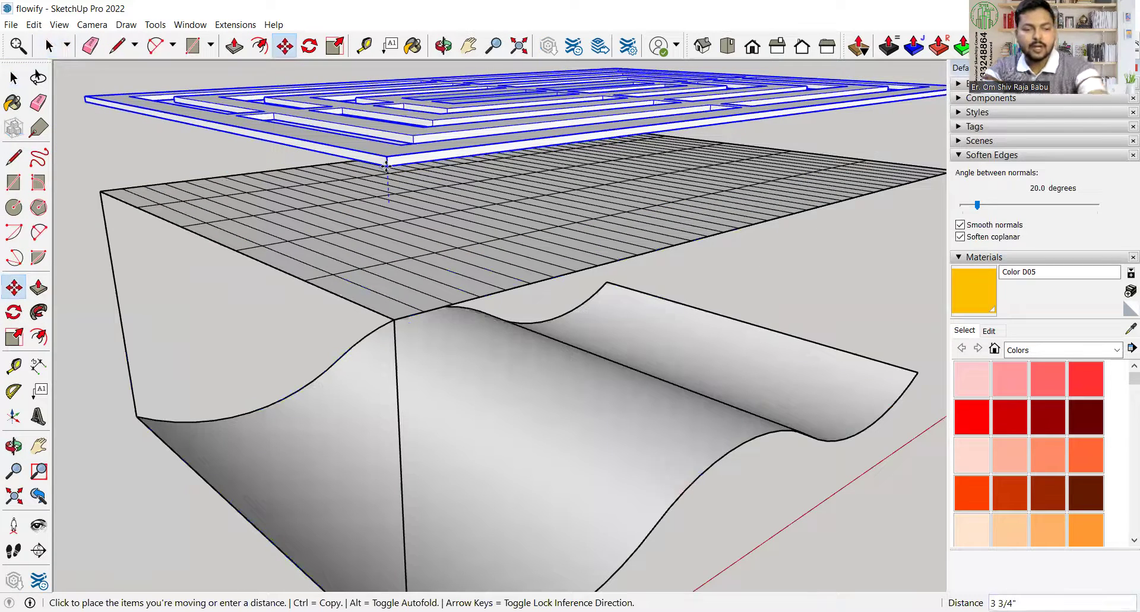
pyautogui.click(386, 166)
pyautogui.press('space')
pyautogui.scroll(-6, 400, 280)
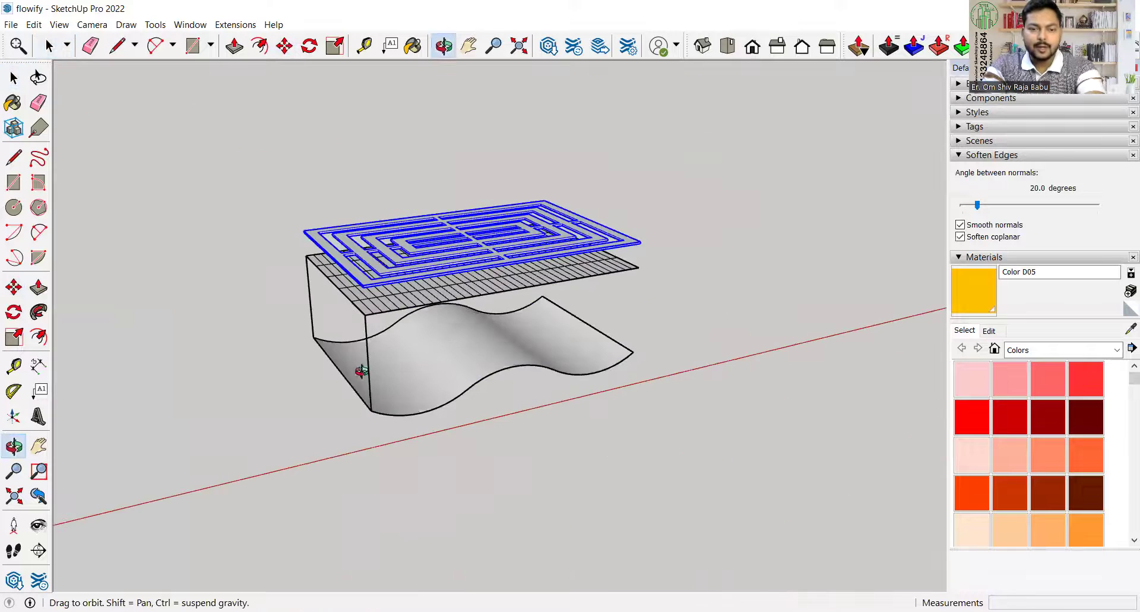
# Copy the gridded group about 32' away, placing the copy in front of the yellow patterned panel near the origin
pyautogui.click(454, 373)
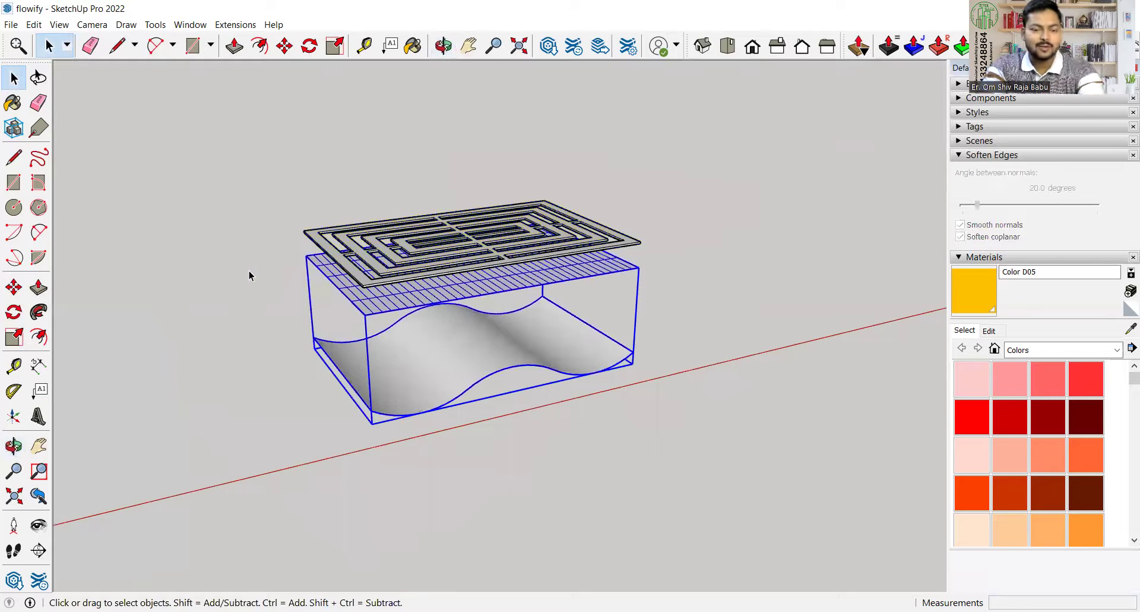
pyautogui.press('m')
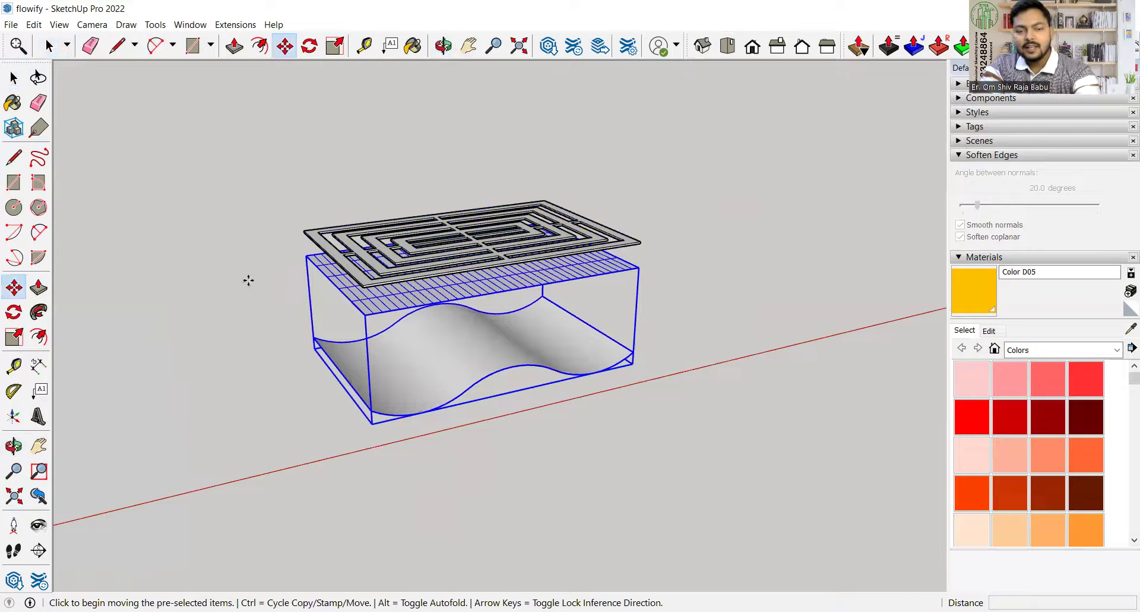
pyautogui.click(372, 424)
pyautogui.press('ctrl')
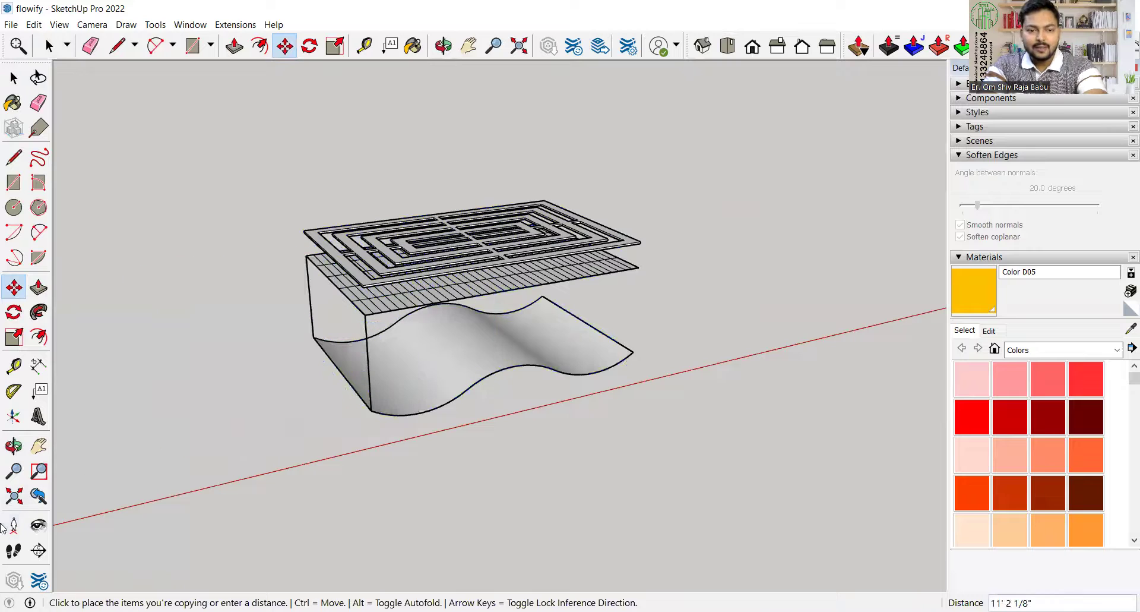
pyautogui.scroll(-5, 261, 380)
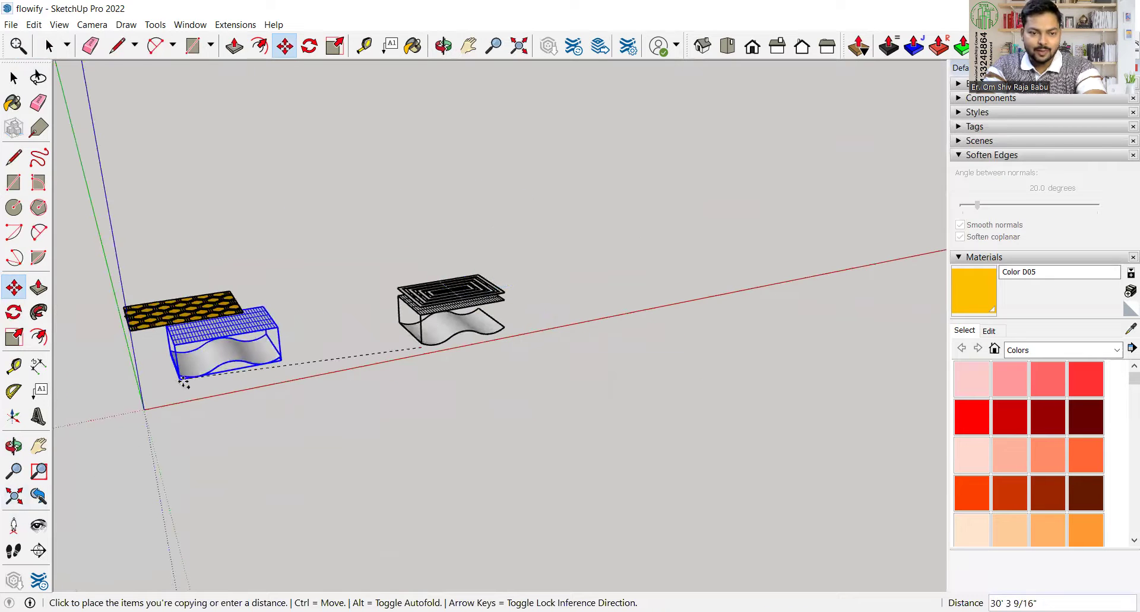
pyautogui.click(167, 391)
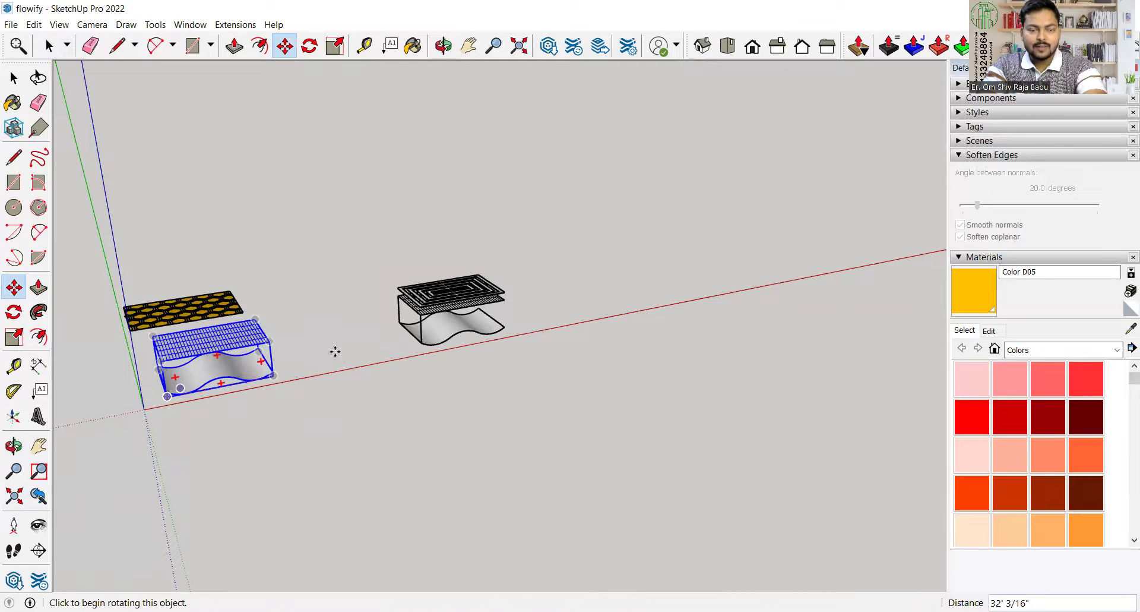
pyautogui.press('space')
# Move the slotted pattern panel down by its lower front corner onto the matching corner of the gridded flat face
pyautogui.moveTo(469, 308)
pyautogui.mouseDown(button='middle')
pyautogui.moveTo(517, 311)
pyautogui.moveTo(457, 300)
pyautogui.mouseUp(button='middle')
pyautogui.scroll(5, 414, 354)
pyautogui.scroll(2, 414, 354)
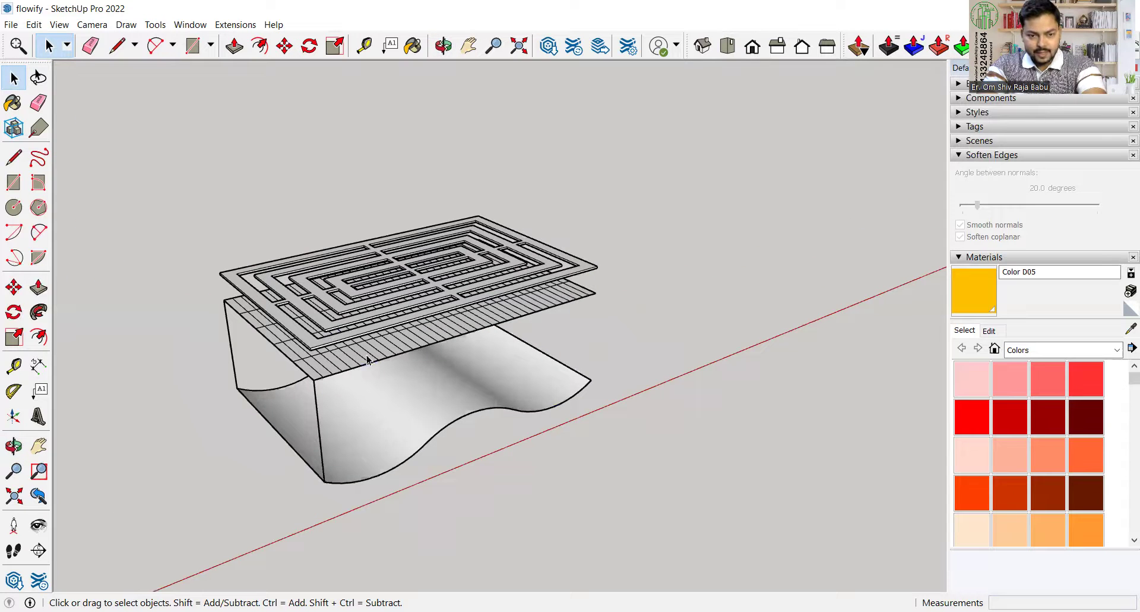
pyautogui.click(367, 359)
pyautogui.click(335, 324)
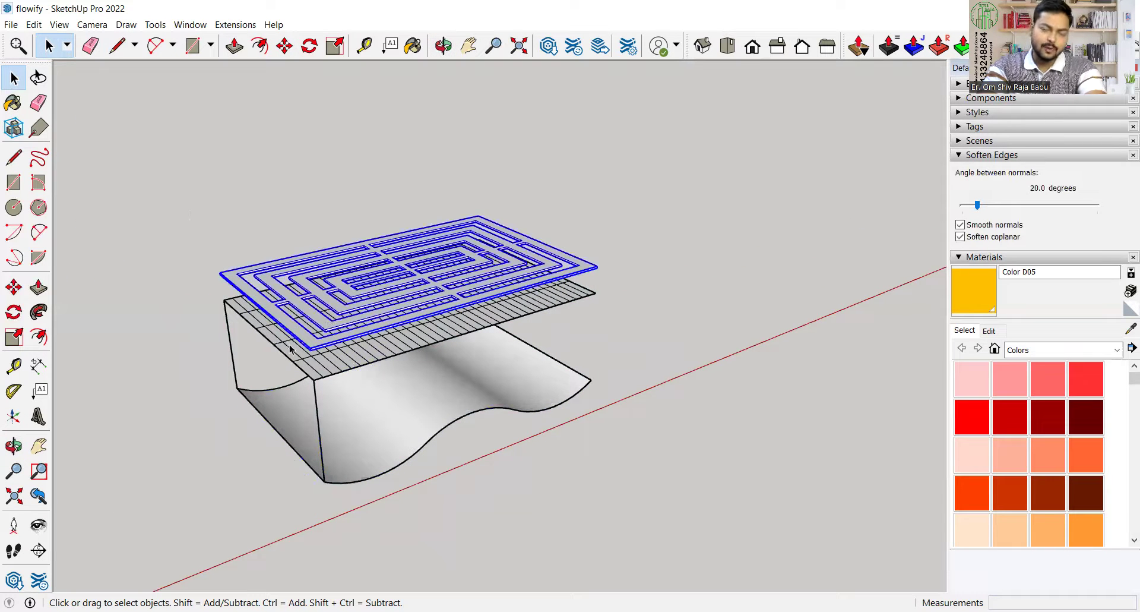
pyautogui.scroll(1, 333, 351)
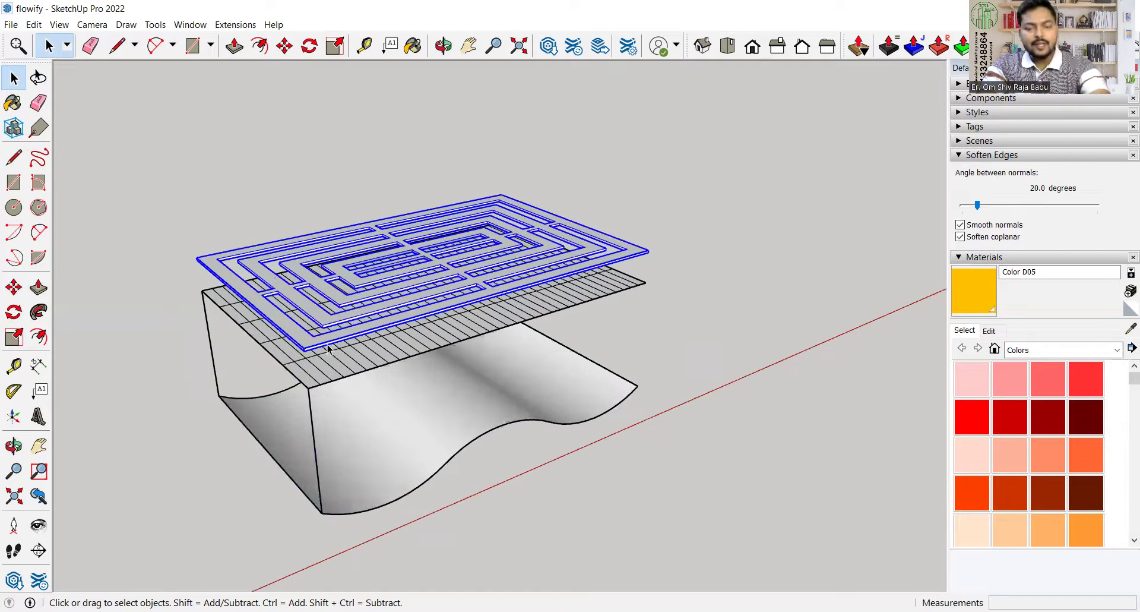
pyautogui.scroll(2, 328, 349)
pyautogui.press('m')
pyautogui.scroll(4, 277, 357)
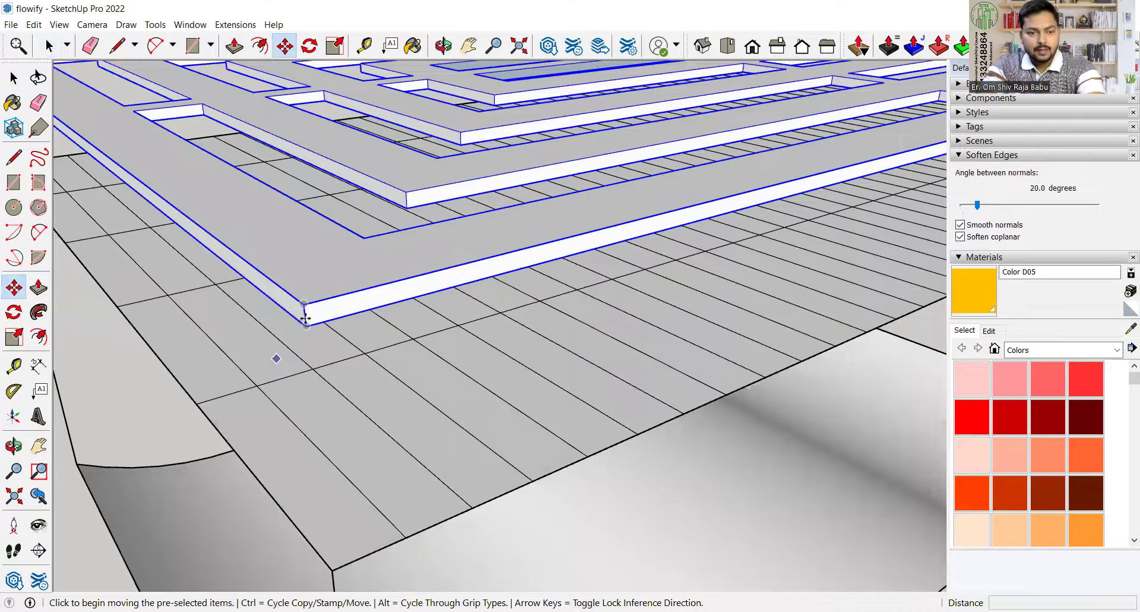
pyautogui.scroll(2, 310, 319)
pyautogui.click(312, 318)
pyautogui.scroll(-4, 415, 356)
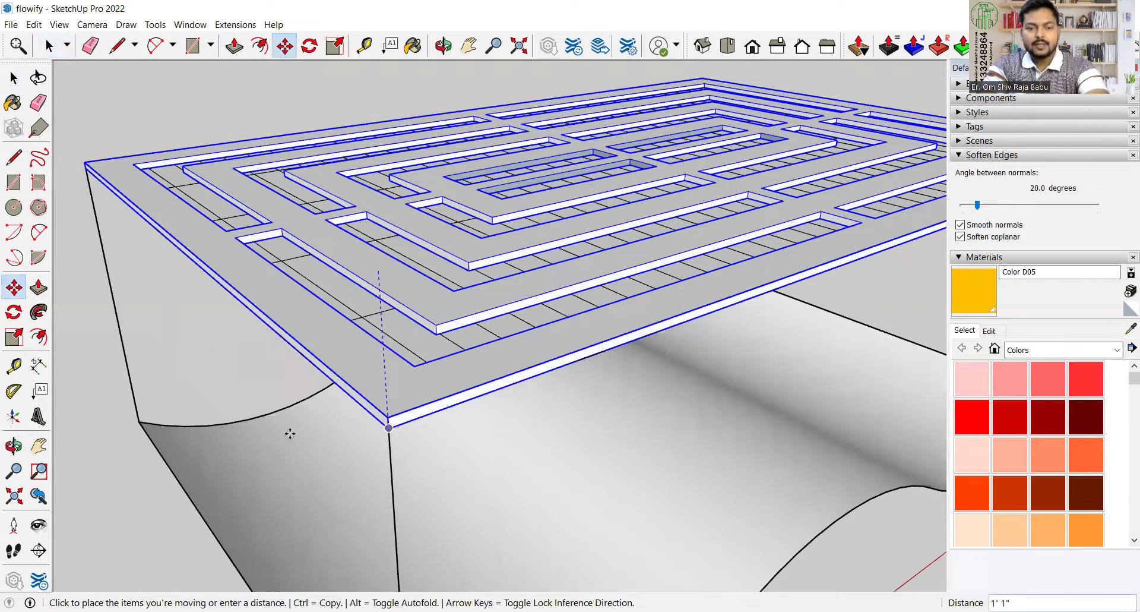
pyautogui.press('space')
pyautogui.scroll(-2, 446, 281)
pyautogui.scroll(-2, 493, 344)
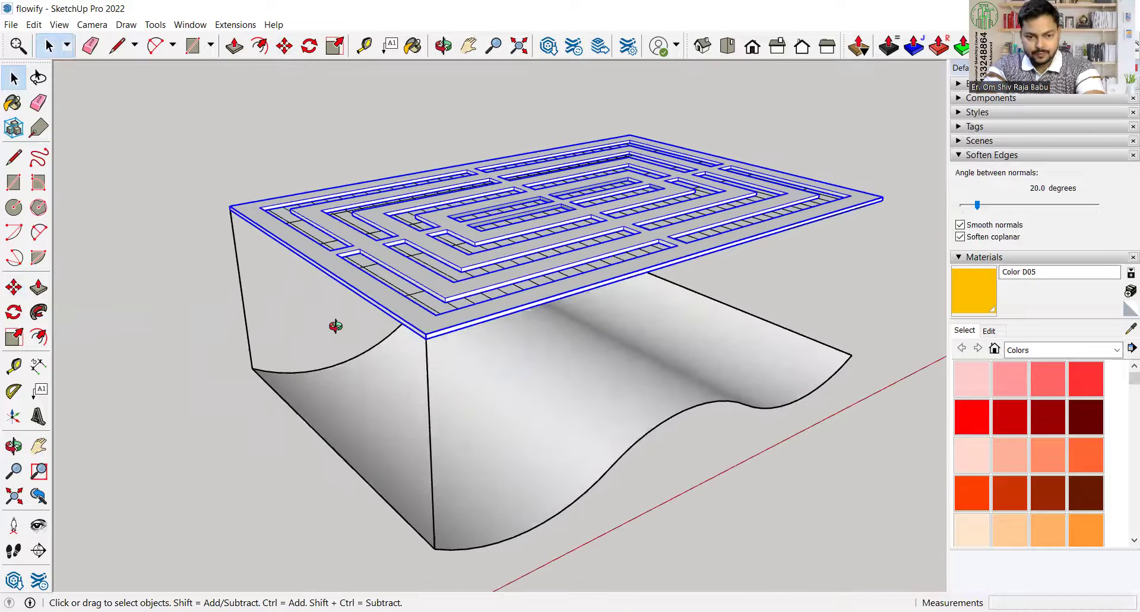
pyautogui.scroll(-1, 418, 423)
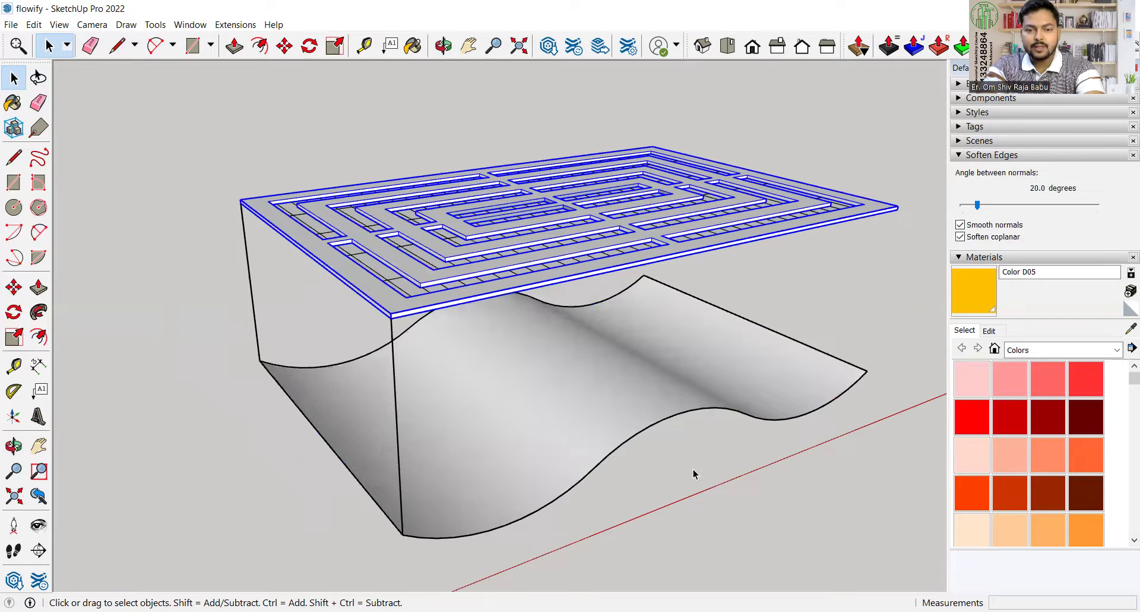
# Run Flowify on the slotted pattern panel together with the gridded group to flow the pattern onto the wavy surface
pyautogui.hotkey('ctrl', 'a')
pyautogui.scroll(-1, 405, 380)
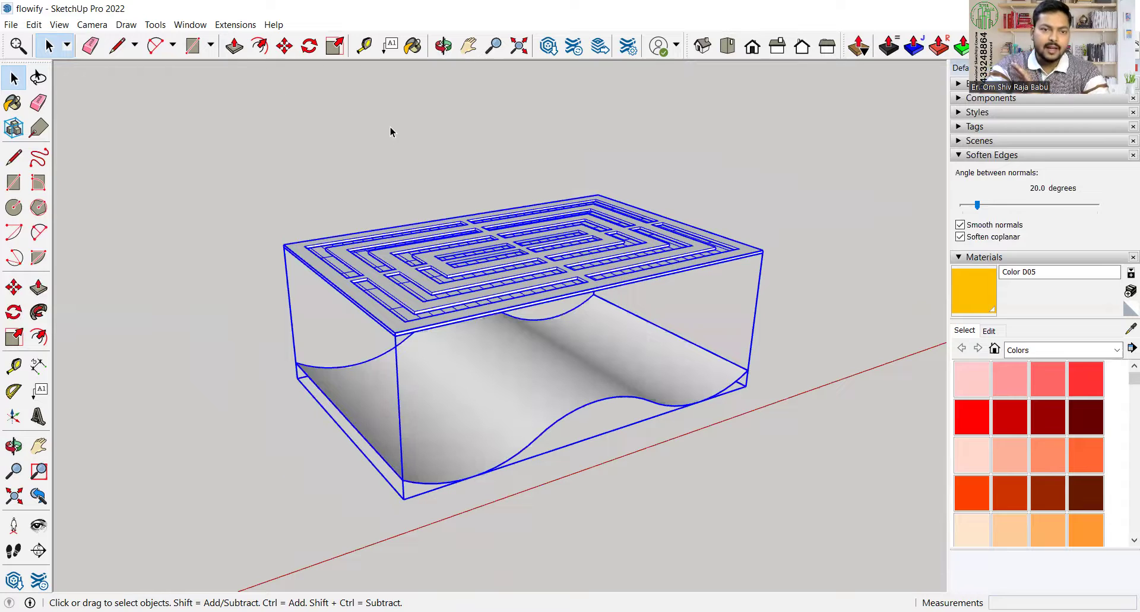
pyautogui.click(235, 24)
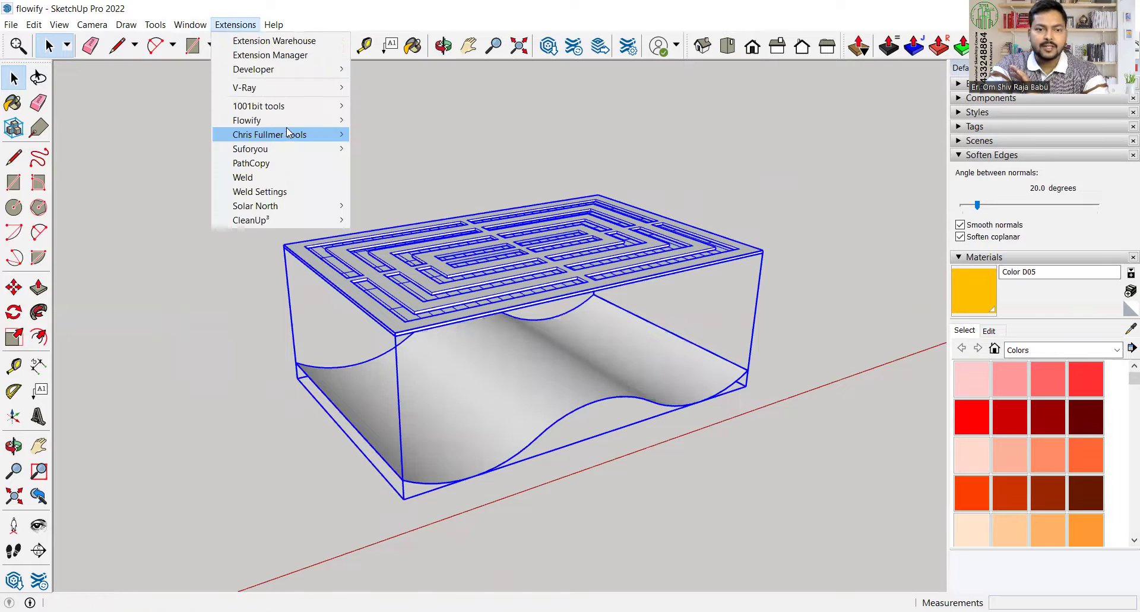
pyautogui.moveTo(285, 120)
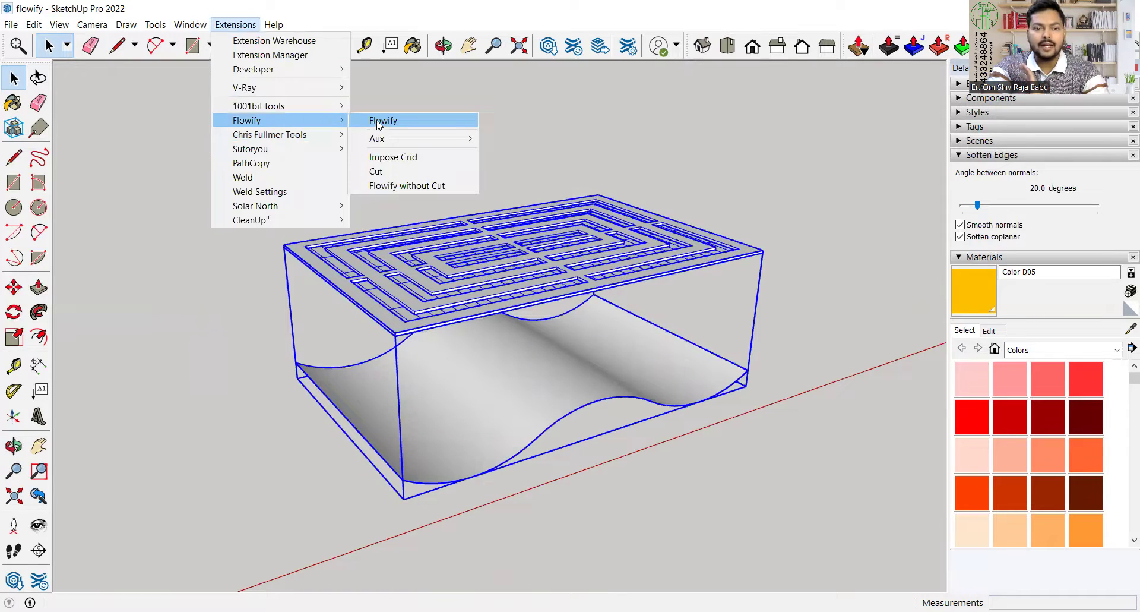
pyautogui.click(387, 119)
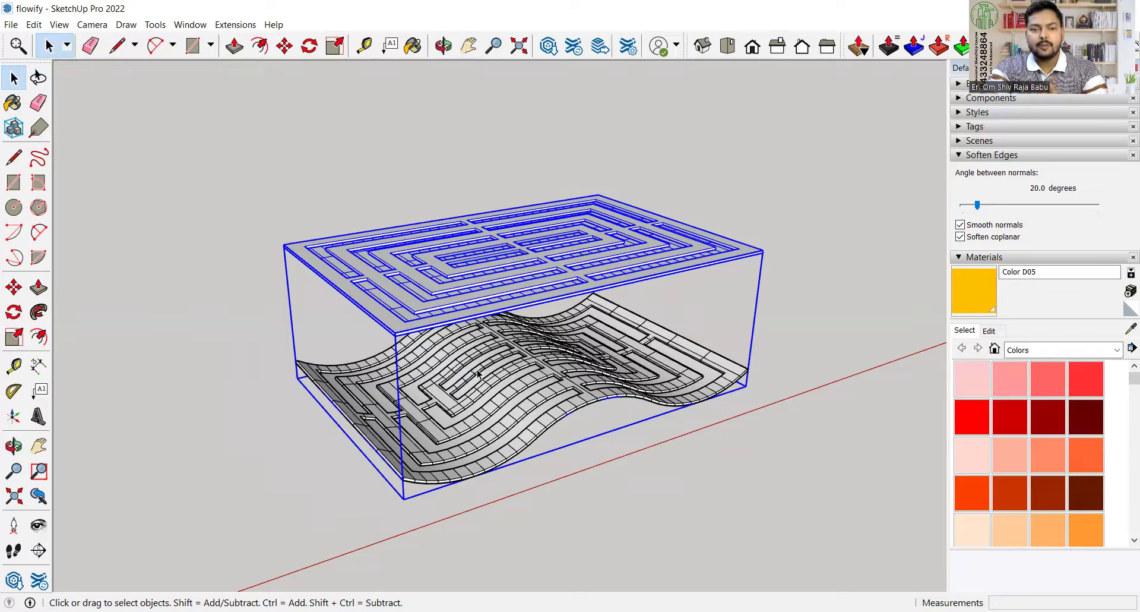
# Move the curved slotted pattern out of the gridded group to a clear spot beside it along the red axis
pyautogui.scroll(-1, 395, 383)
pyautogui.moveTo(373, 359); pyautogui.dragTo(491, 399, button='middle')
pyautogui.scroll(3, 487, 427)
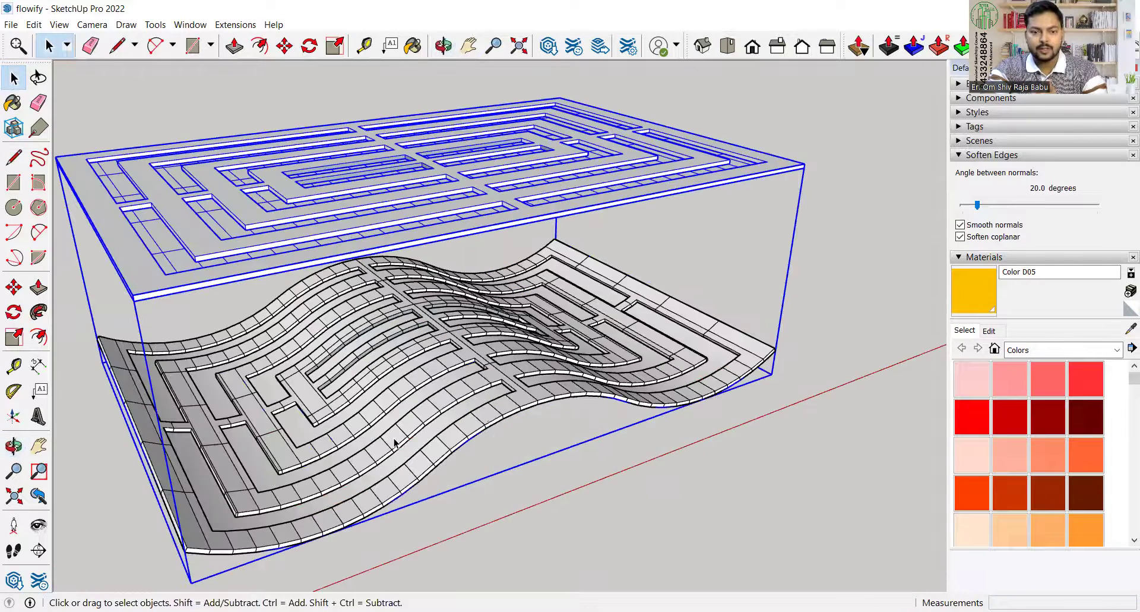
pyautogui.click(340, 442)
pyautogui.press('m')
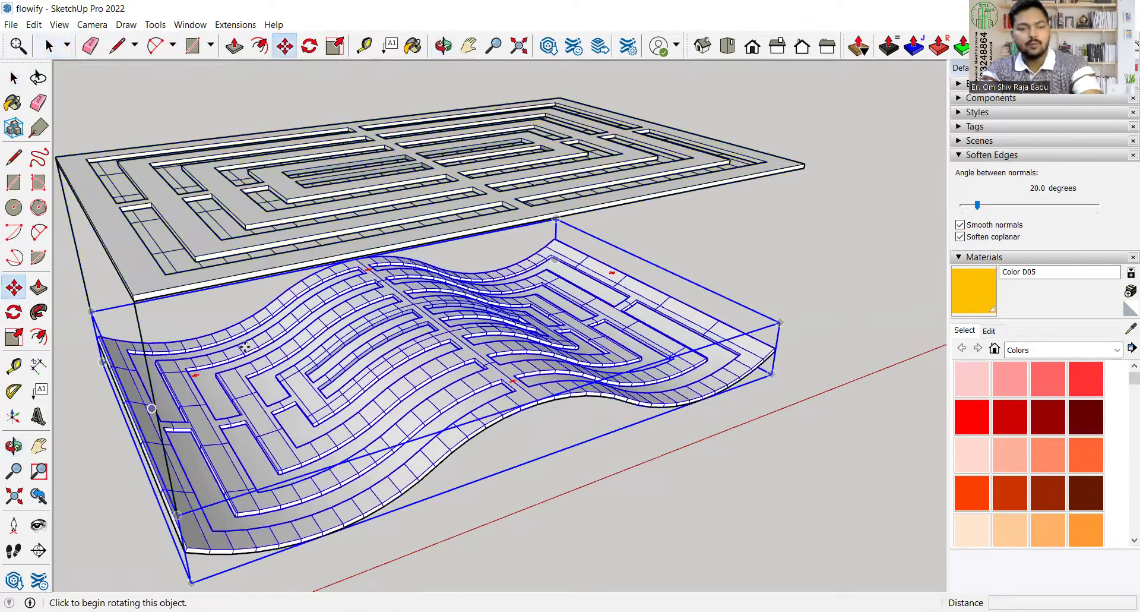
pyautogui.scroll(-2, 145, 471)
pyautogui.click(153, 467)
pyautogui.scroll(-2, 154, 467)
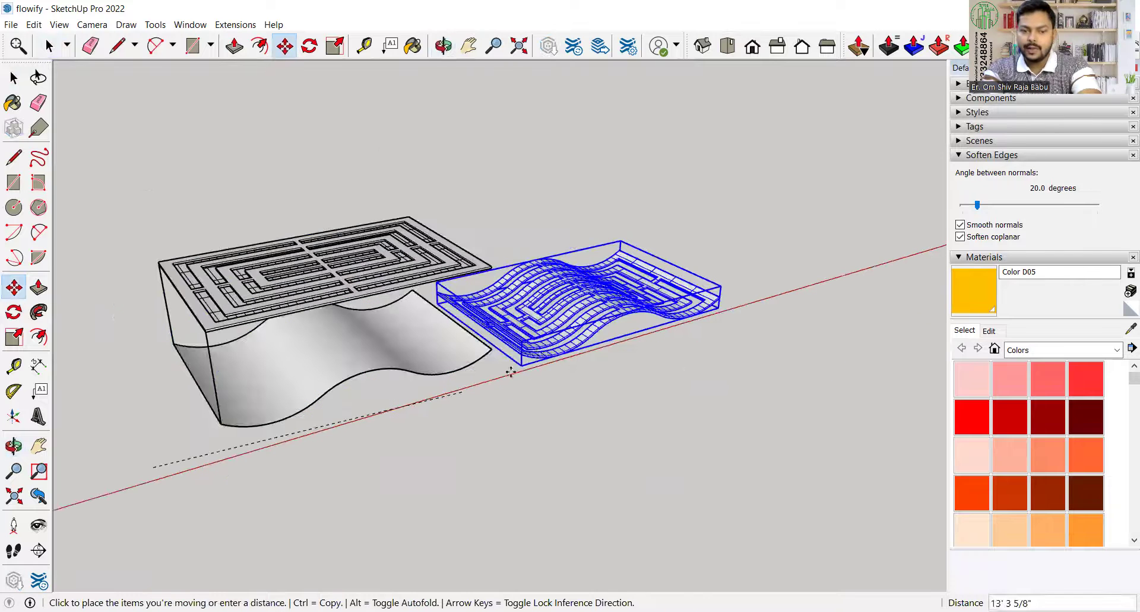
pyautogui.click(540, 352)
pyautogui.scroll(-3, 347, 366)
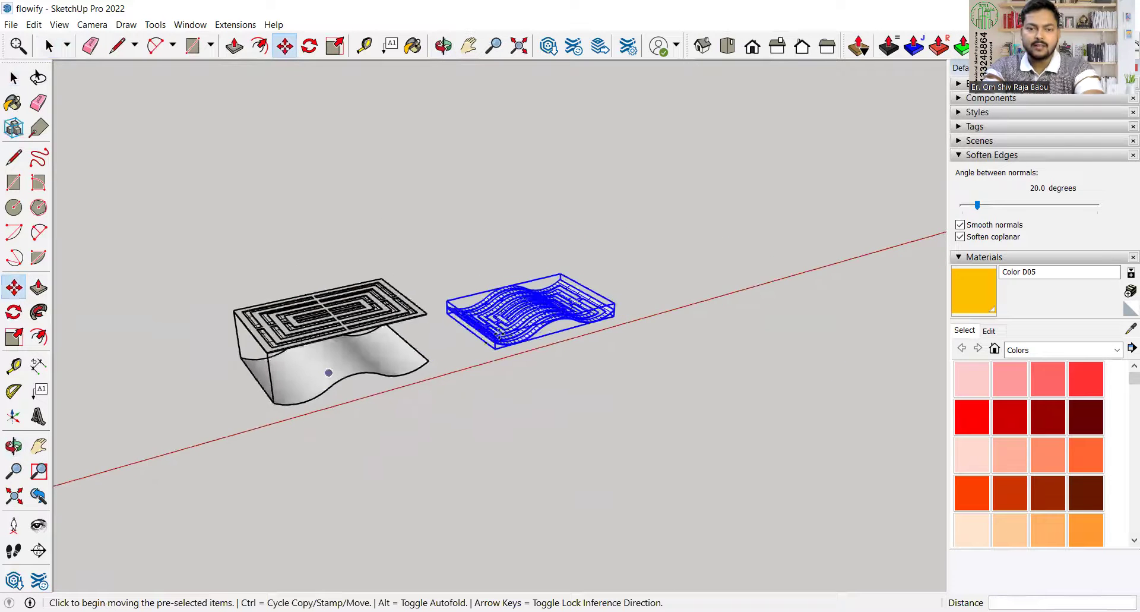
pyautogui.moveTo(331, 374); pyautogui.dragTo(373, 416, button='middle')
pyautogui.press('space')
pyautogui.scroll(3, 657, 255)
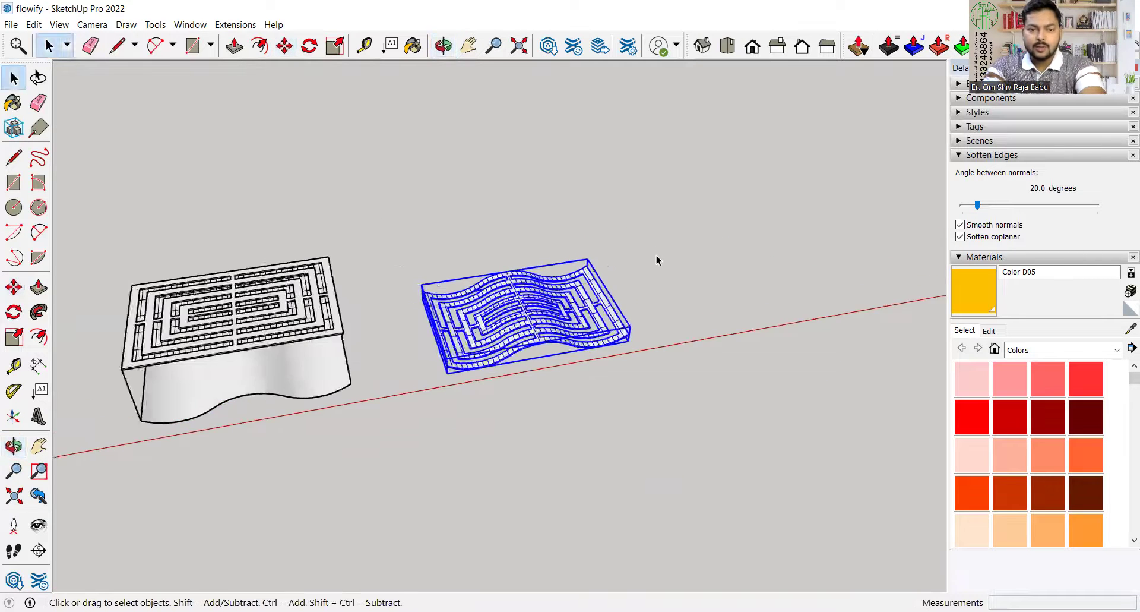
# Soften the curved slotted pattern's edges at 20 degrees with Smooth normals and Soften coplanar enabled
pyautogui.scroll(3, 537, 321)
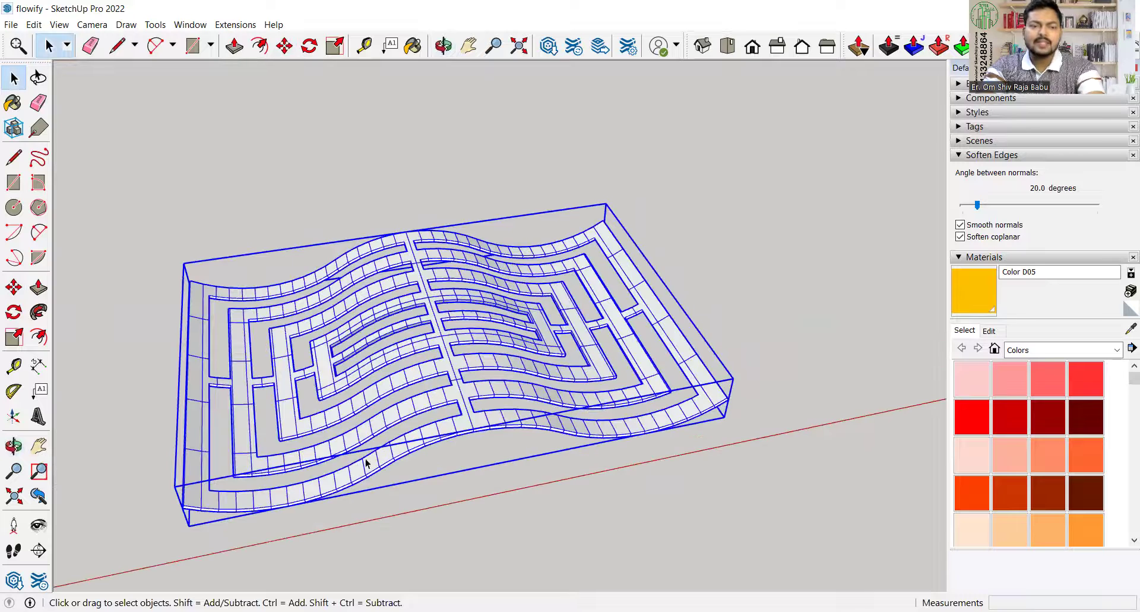
pyautogui.scroll(2, 367, 463)
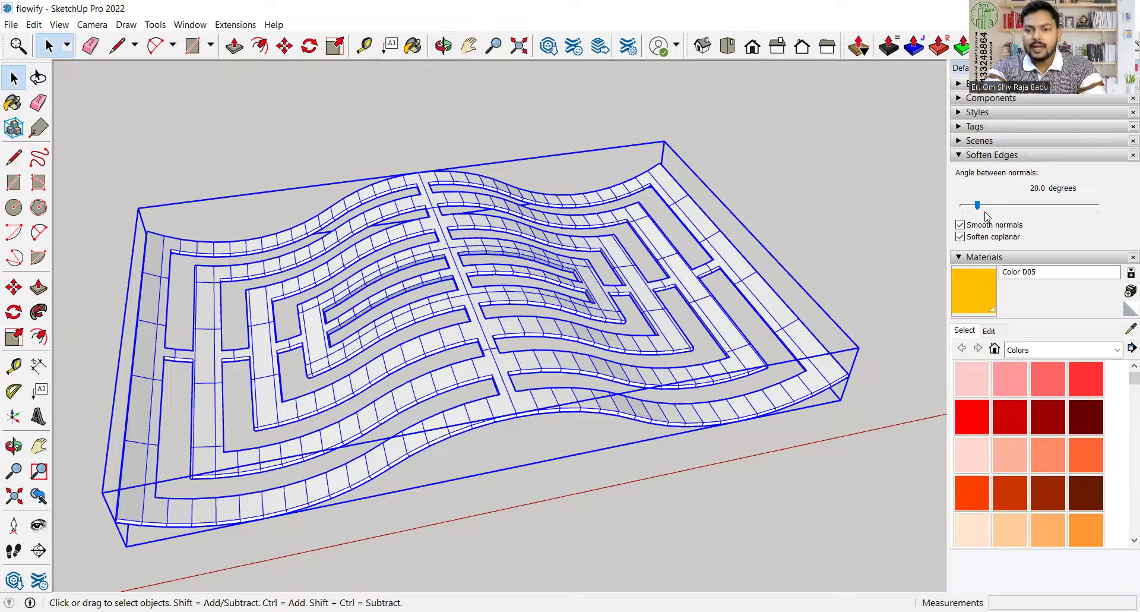
pyautogui.click(992, 155)
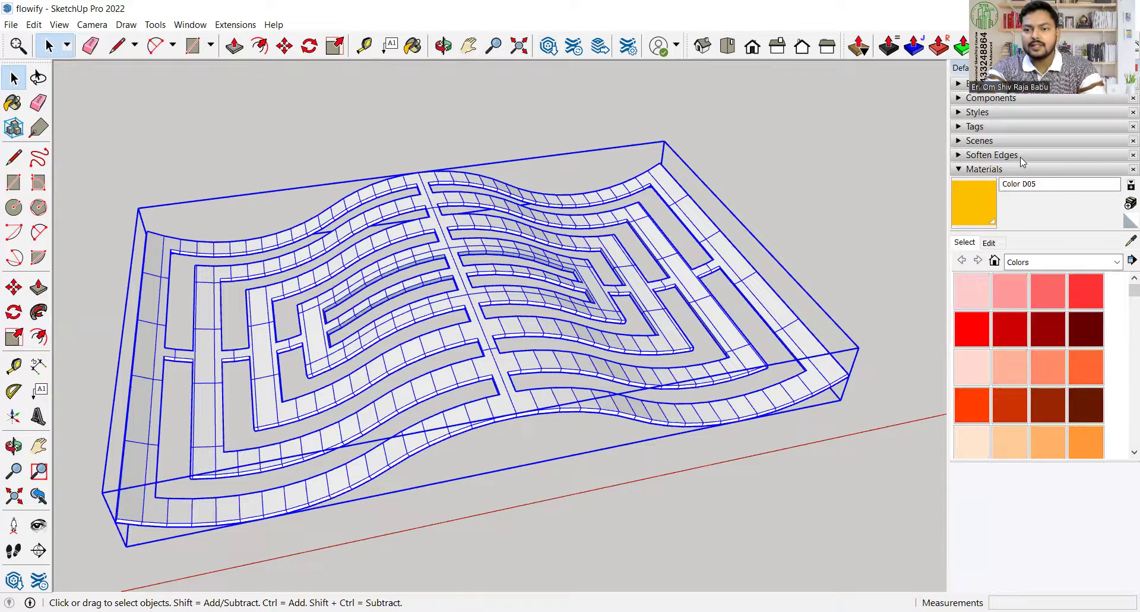
pyautogui.click(1012, 155)
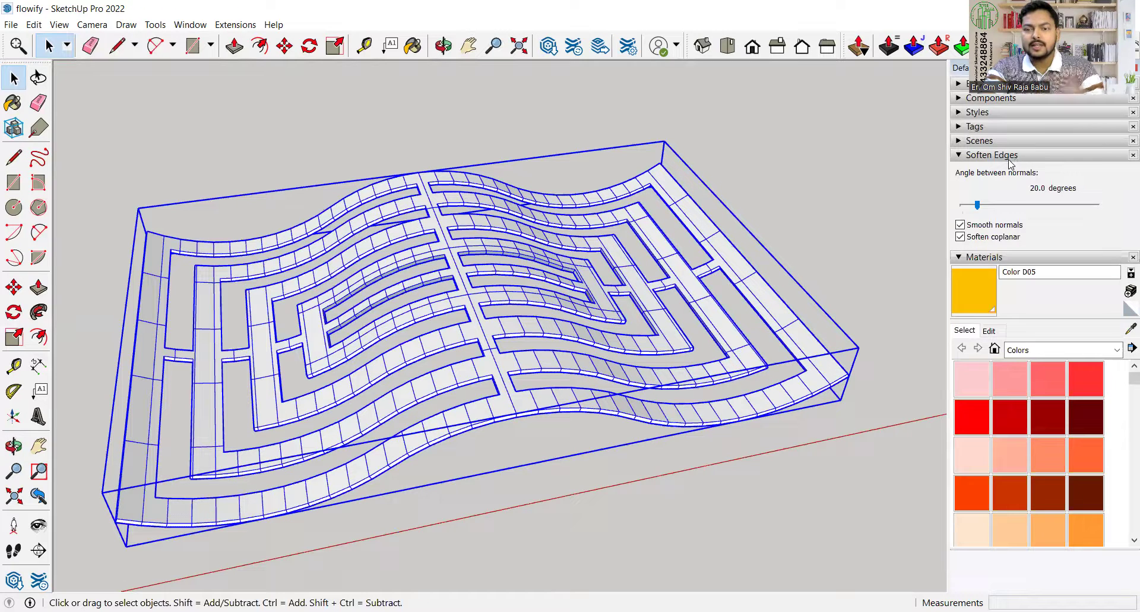
pyautogui.hotkey('ctrl', 't')
pyautogui.click(959, 225)
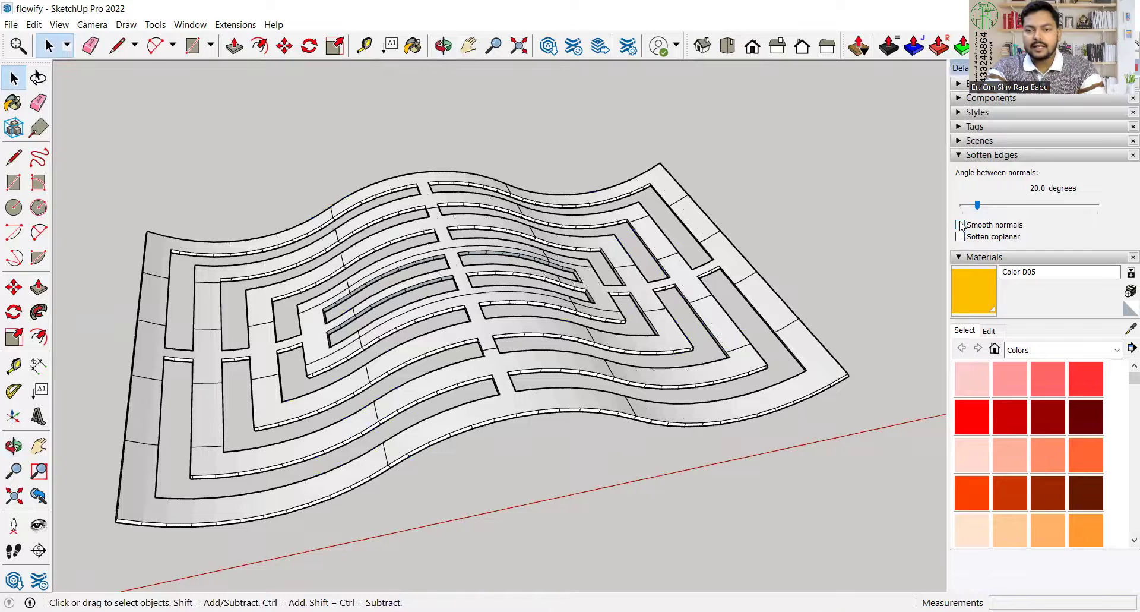
pyautogui.click(961, 224)
pyautogui.click(960, 236)
pyautogui.click(208, 446)
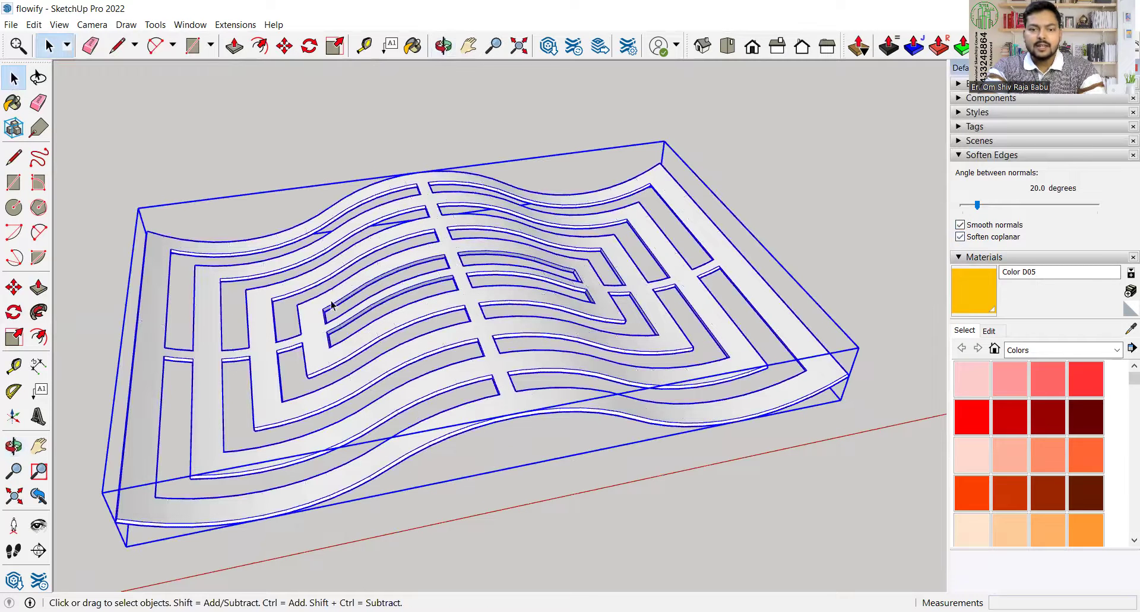
pyautogui.click(787, 213)
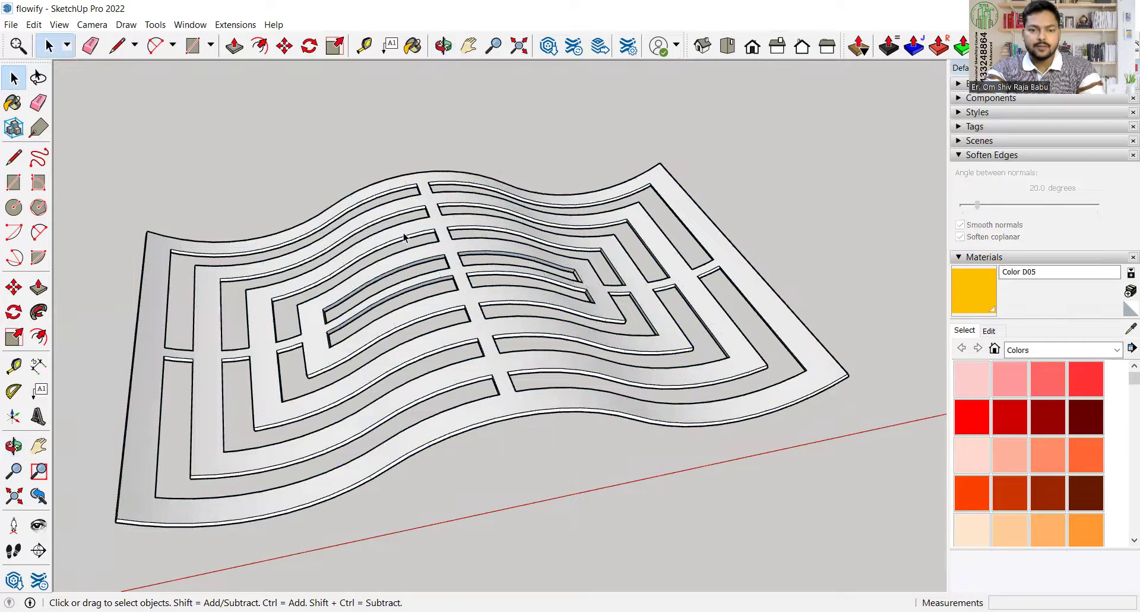
# Paint the curved slotted pattern with the yellow Color D05 material
pyautogui.scroll(-3, 416, 260)
pyautogui.moveTo(437, 266)
pyautogui.mouseDown(button='middle')
pyautogui.moveTo(429, 296)
pyautogui.moveTo(756, 376)
pyautogui.mouseUp(button='middle')
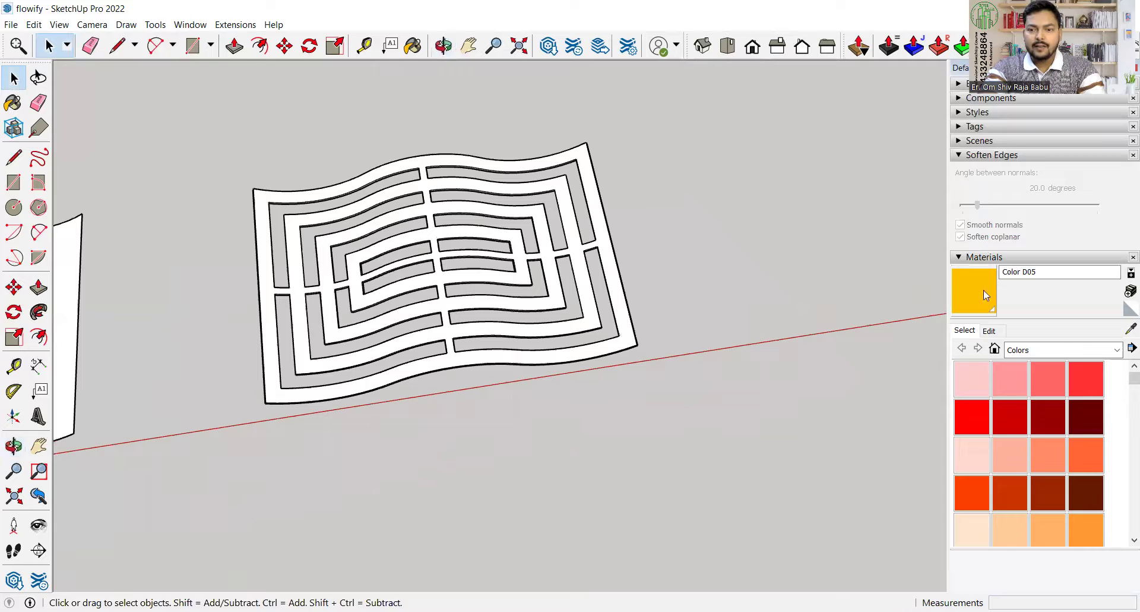
pyautogui.press('b')
pyautogui.click(621, 341)
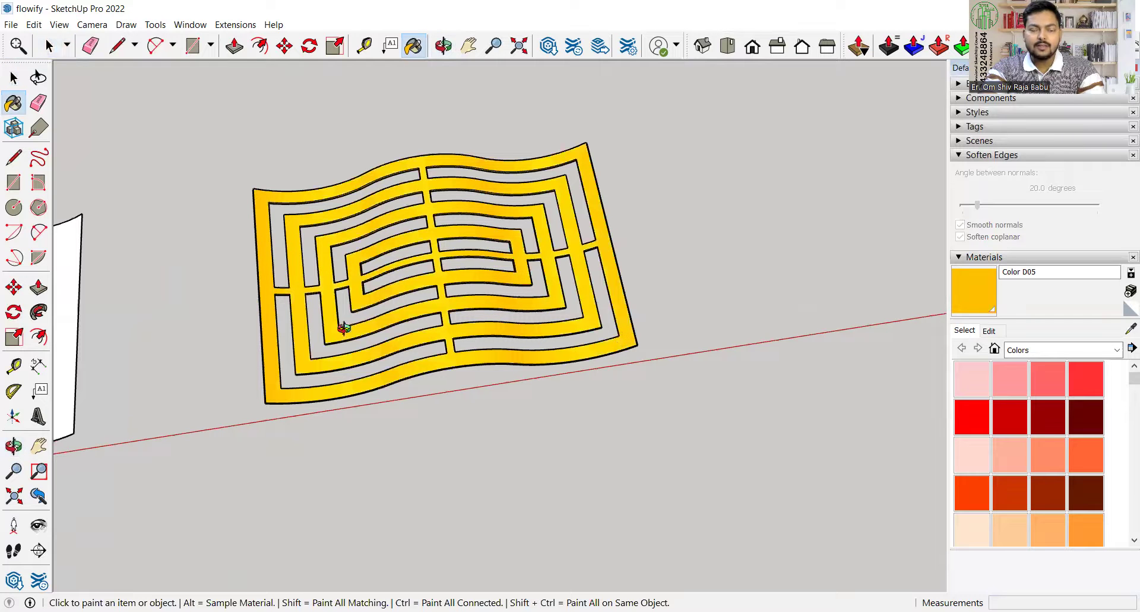
pyautogui.moveTo(354, 312)
pyautogui.mouseDown(button='middle')
pyautogui.moveTo(364, 132)
pyautogui.moveTo(322, 325)
pyautogui.moveTo(297, 173)
pyautogui.moveTo(319, 211)
pyautogui.moveTo(456, 190)
pyautogui.moveTo(369, 428)
pyautogui.moveTo(415, 354)
pyautogui.mouseUp(button='middle')
pyautogui.scroll(-1, 506, 321)
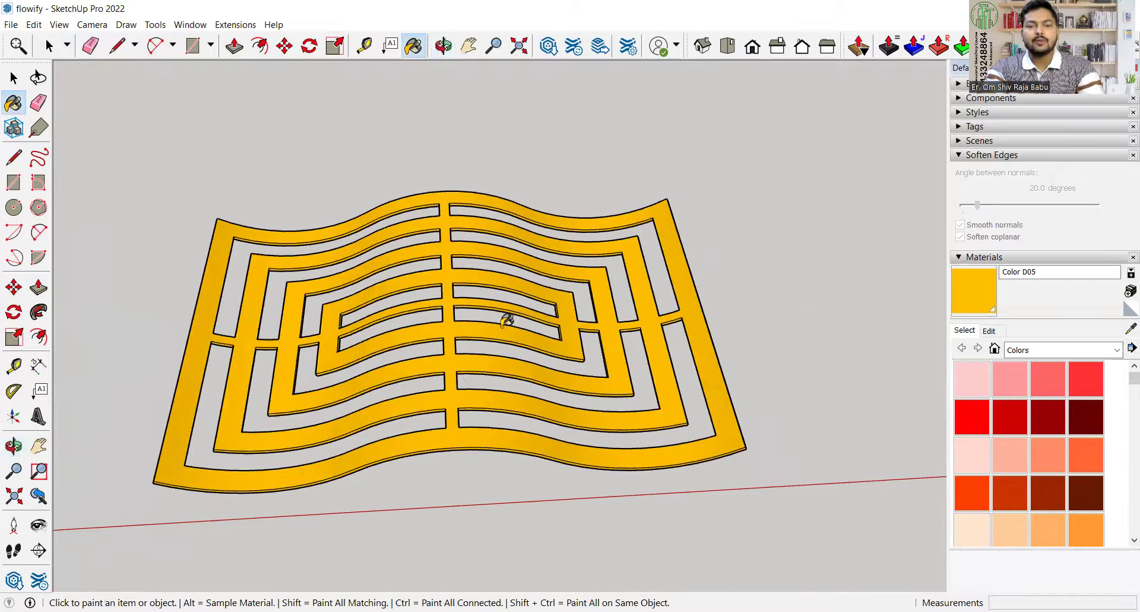
pyautogui.scroll(-2, 481, 357)
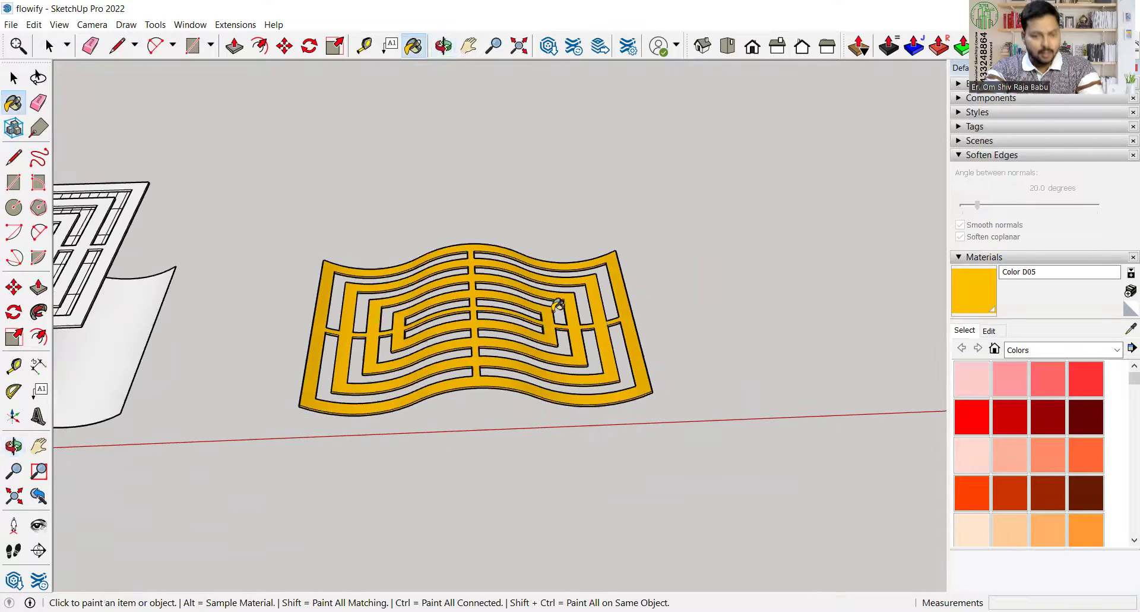
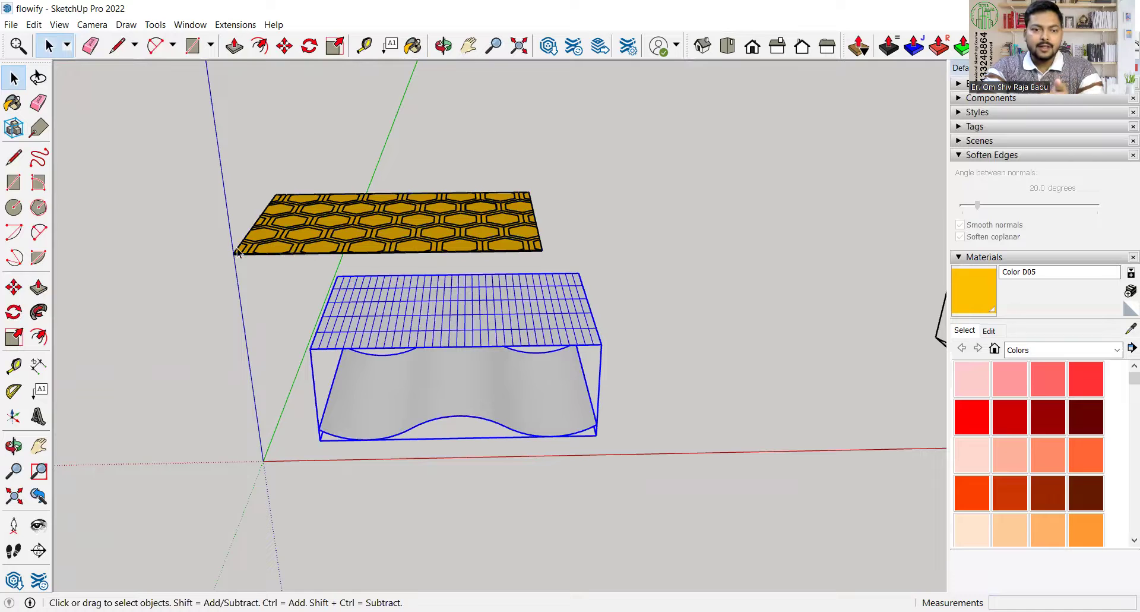
# Move the yellow hexagon panel by its lower front corner over the copied gridded group
pyautogui.scroll(3, 324, 297)
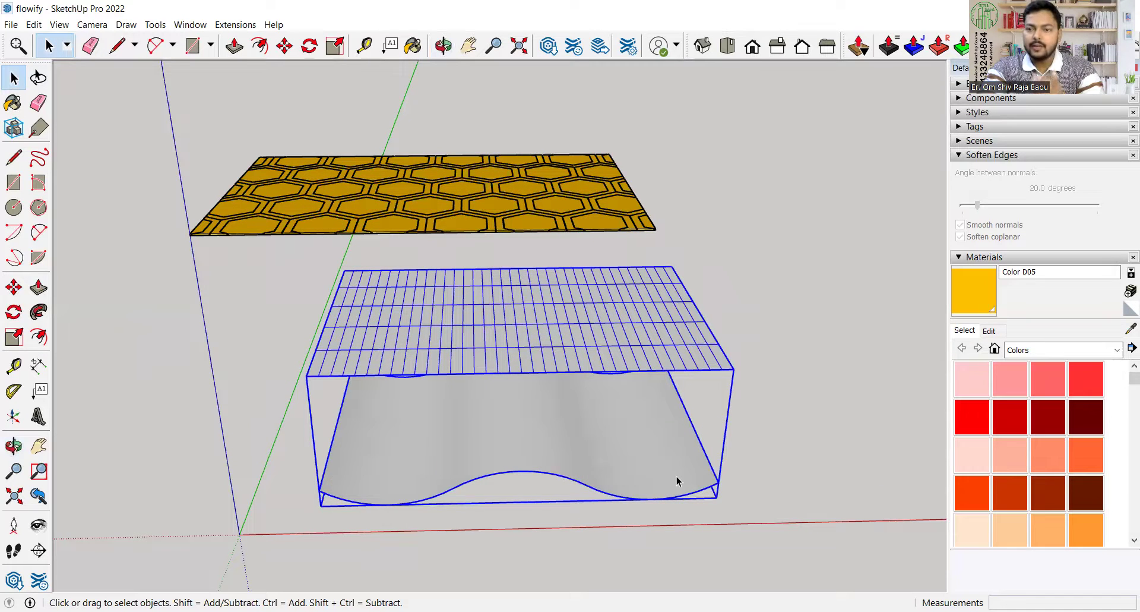
pyautogui.click(348, 233)
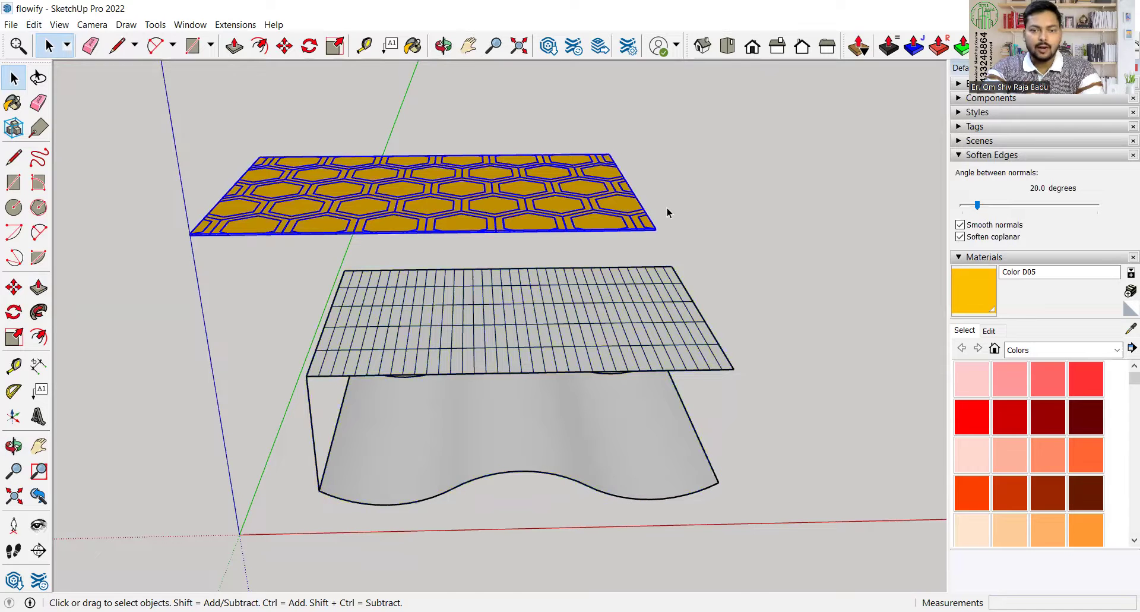
pyautogui.scroll(2, 668, 215)
pyautogui.scroll(3, 628, 266)
pyautogui.scroll(2, 647, 303)
pyautogui.press('m')
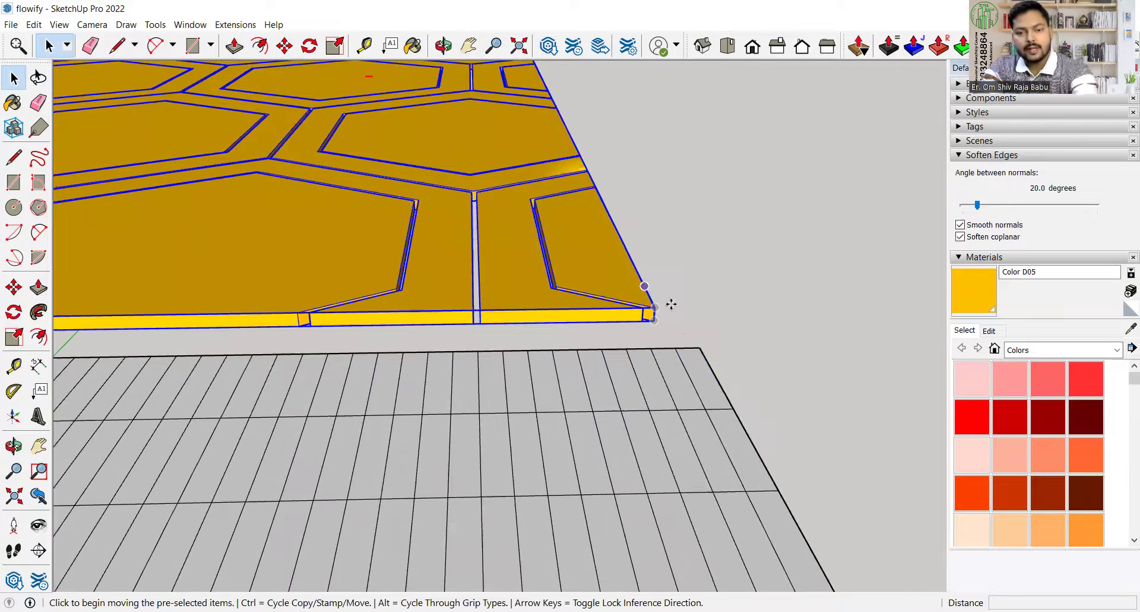
pyautogui.click(658, 321)
pyautogui.scroll(-3, 509, 218)
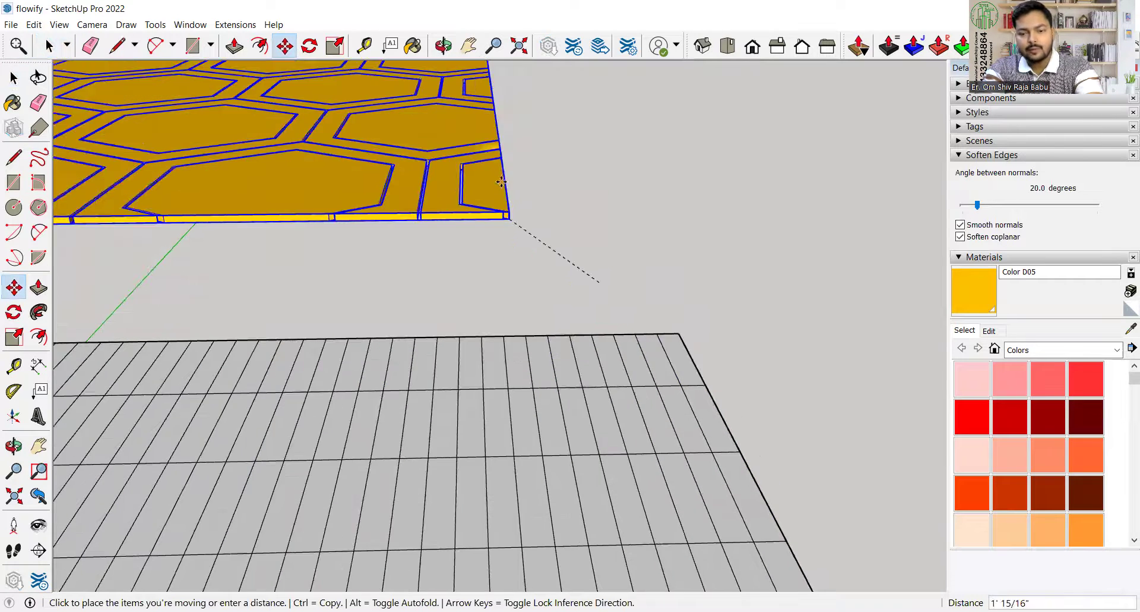
pyautogui.scroll(-2, 692, 321)
pyautogui.scroll(3, 687, 463)
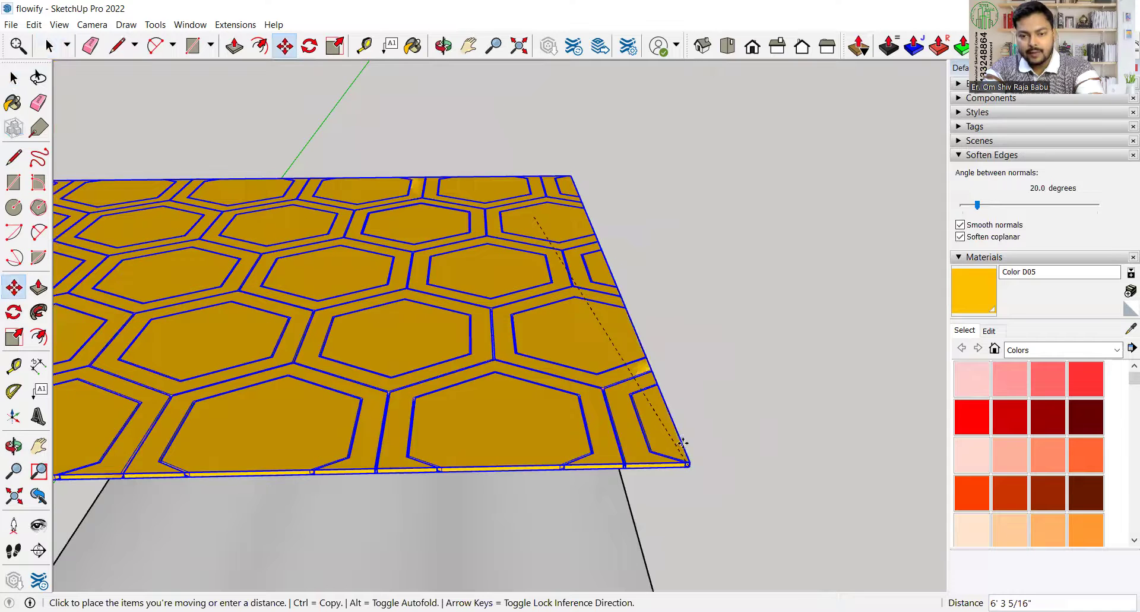
pyautogui.moveTo(657, 403); pyautogui.dragTo(737, 445, button='middle')
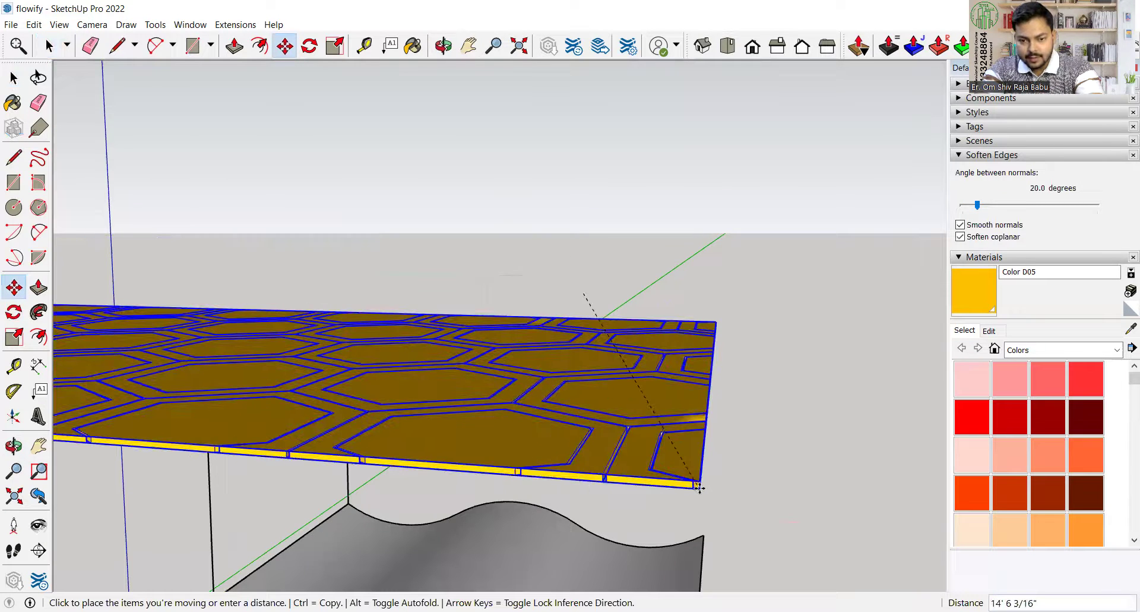
pyautogui.click(699, 487)
pyautogui.moveTo(699, 487); pyautogui.dragTo(708, 309, button='middle')
pyautogui.moveTo(585, 374)
pyautogui.mouseDown(button='middle')
pyautogui.moveTo(656, 233)
pyautogui.moveTo(606, 316)
pyautogui.moveTo(608, 219)
pyautogui.moveTo(624, 240)
pyautogui.moveTo(611, 249)
pyautogui.moveTo(625, 217)
pyautogui.mouseUp(button='middle')
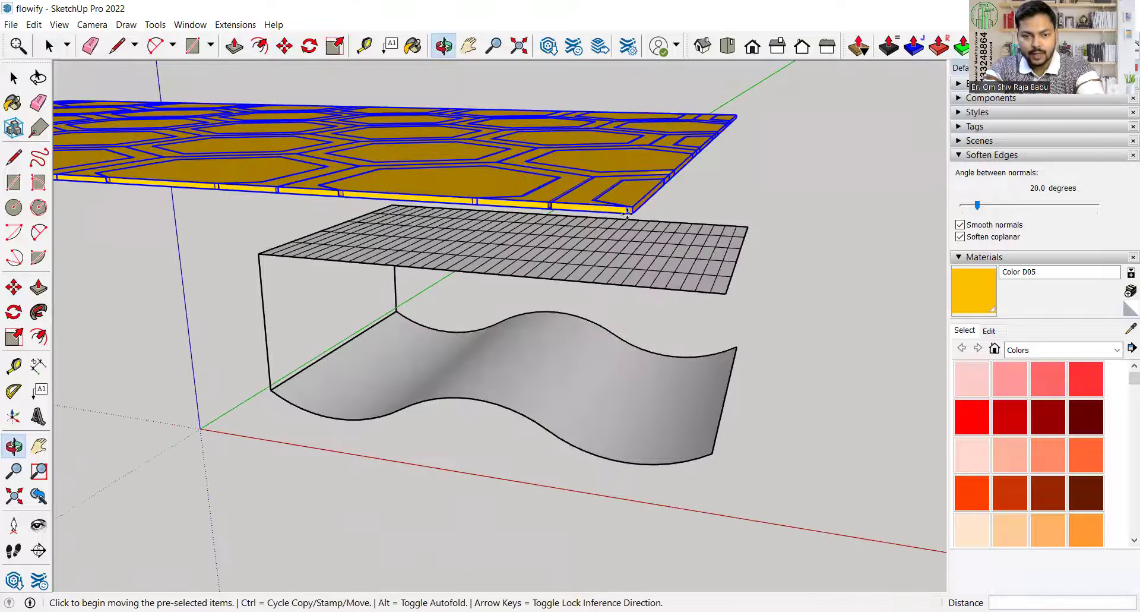
pyautogui.scroll(3, 625, 243)
pyautogui.scroll(-3, 625, 243)
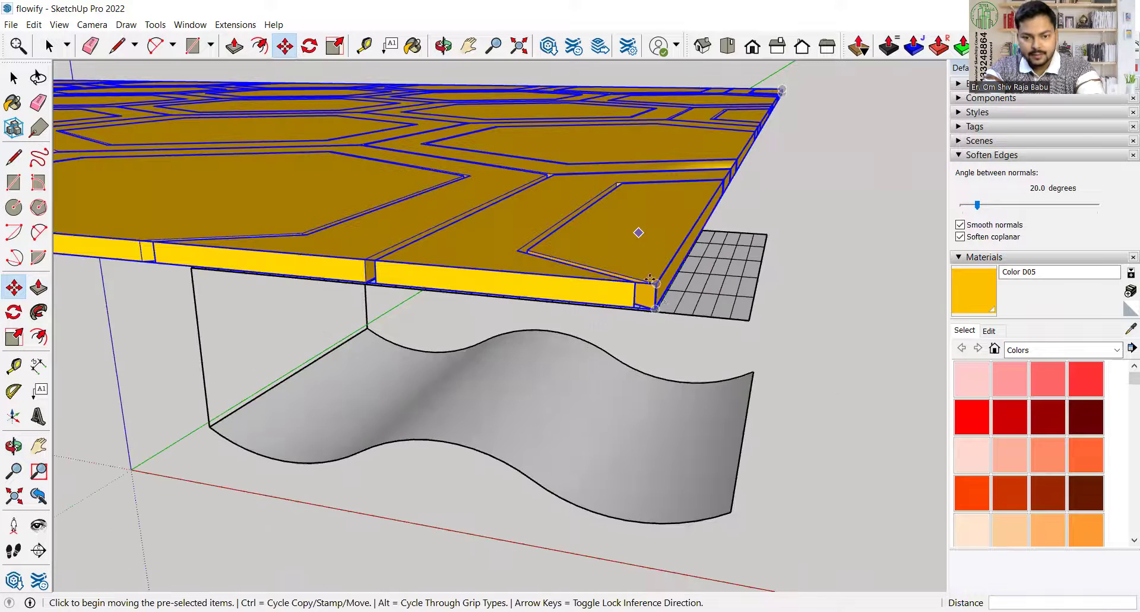
pyautogui.click(656, 310)
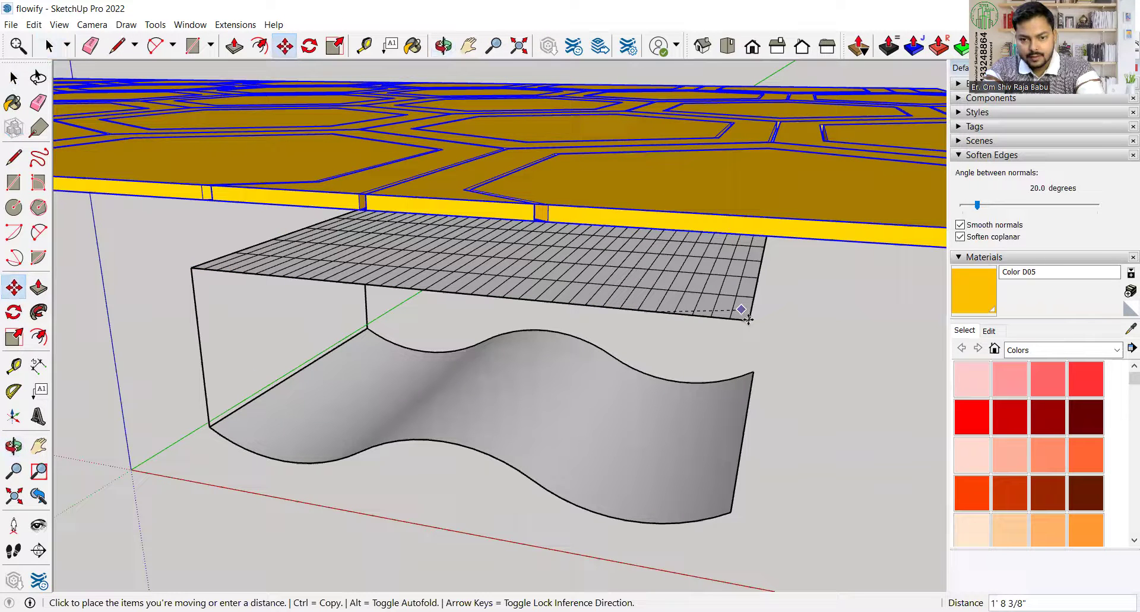
pyautogui.moveTo(735, 298); pyautogui.dragTo(779, 389, button='middle')
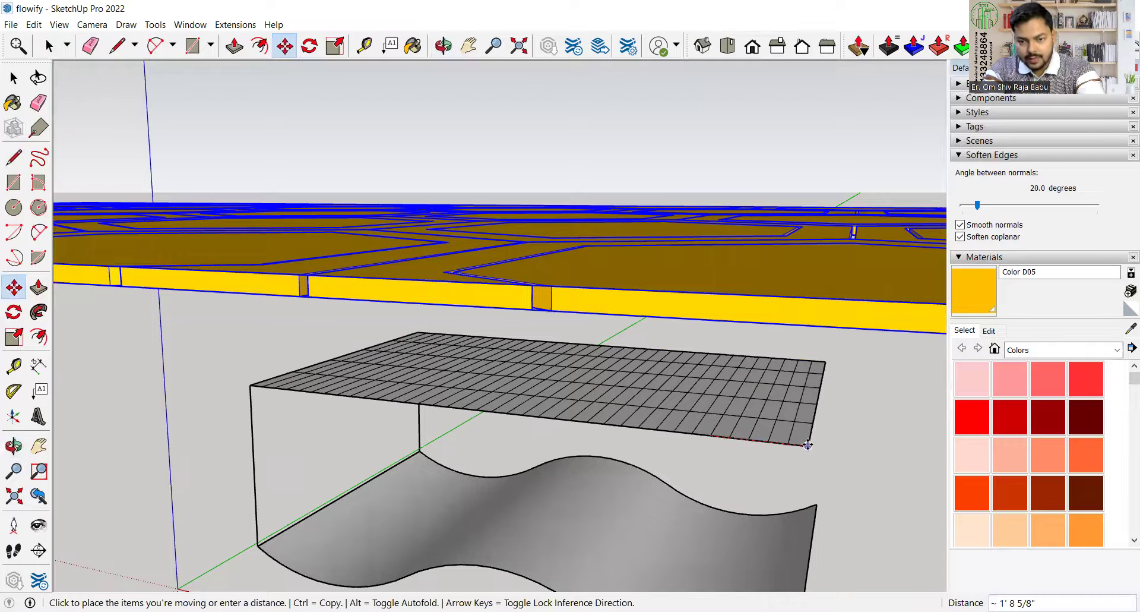
pyautogui.press('Escape')
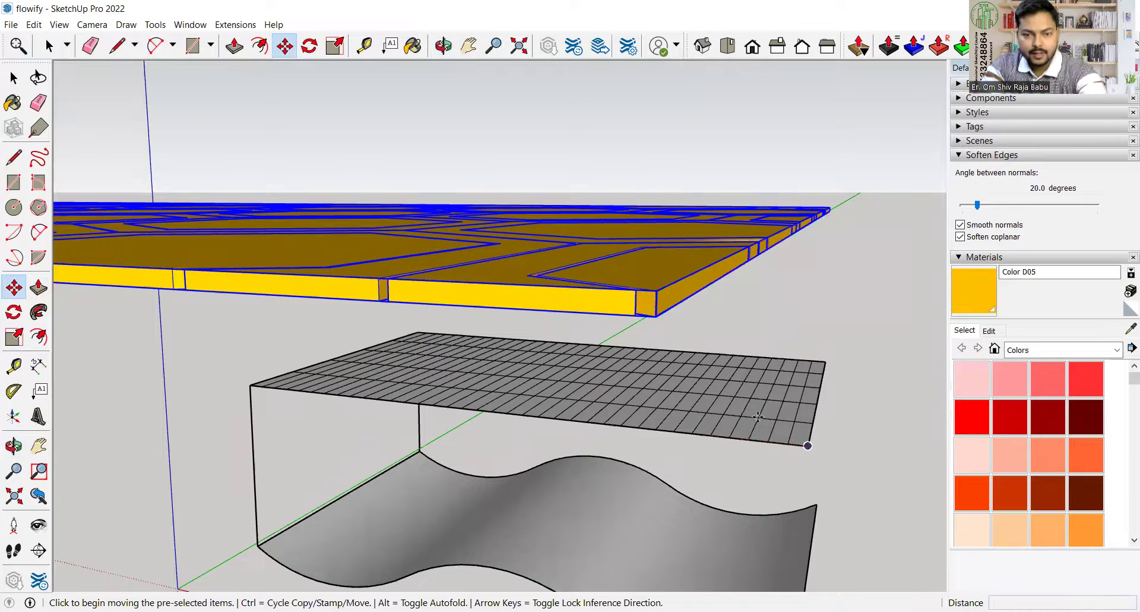
# Move the yellow hexagon panel by its lower front corner onto the matching corner of the gridded flat face
pyautogui.click(655, 315)
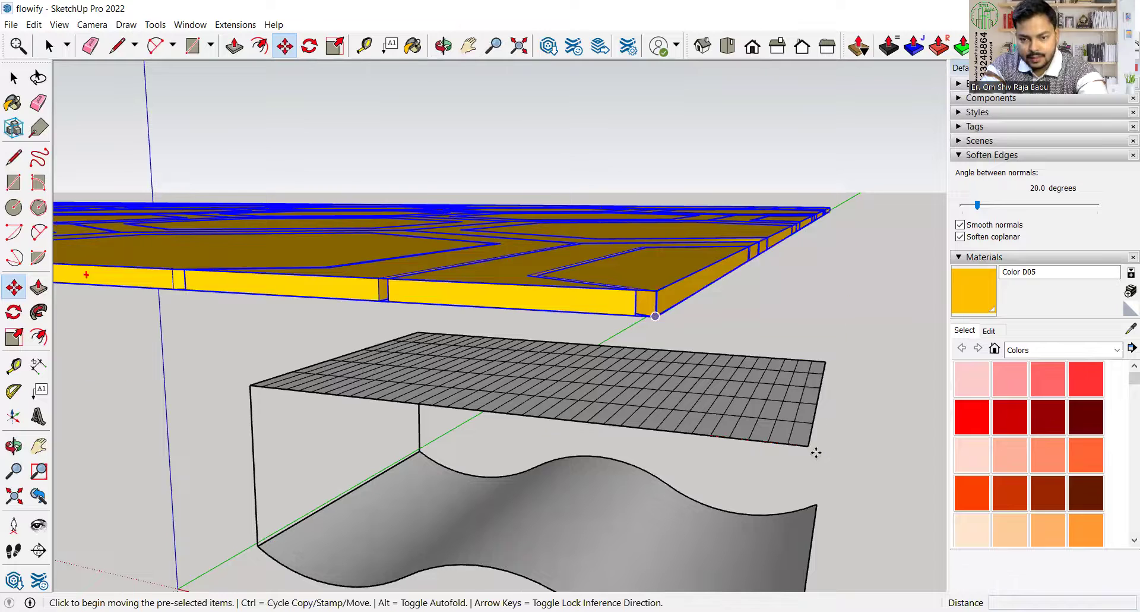
pyautogui.moveTo(765, 418); pyautogui.dragTo(777, 516, button='middle')
pyautogui.click(731, 431)
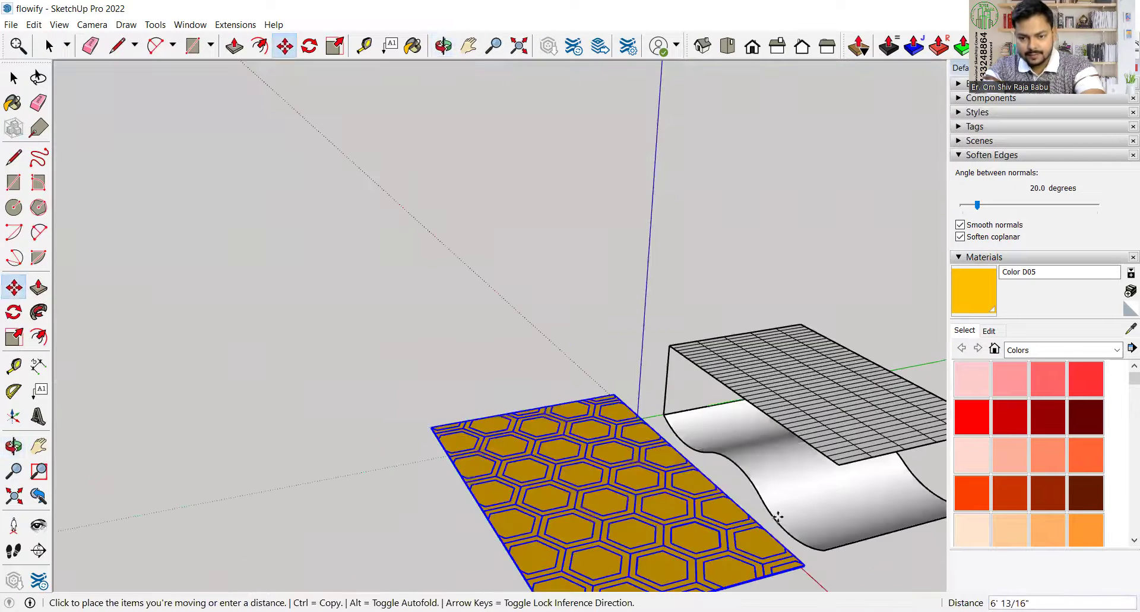
pyautogui.click(914, 455)
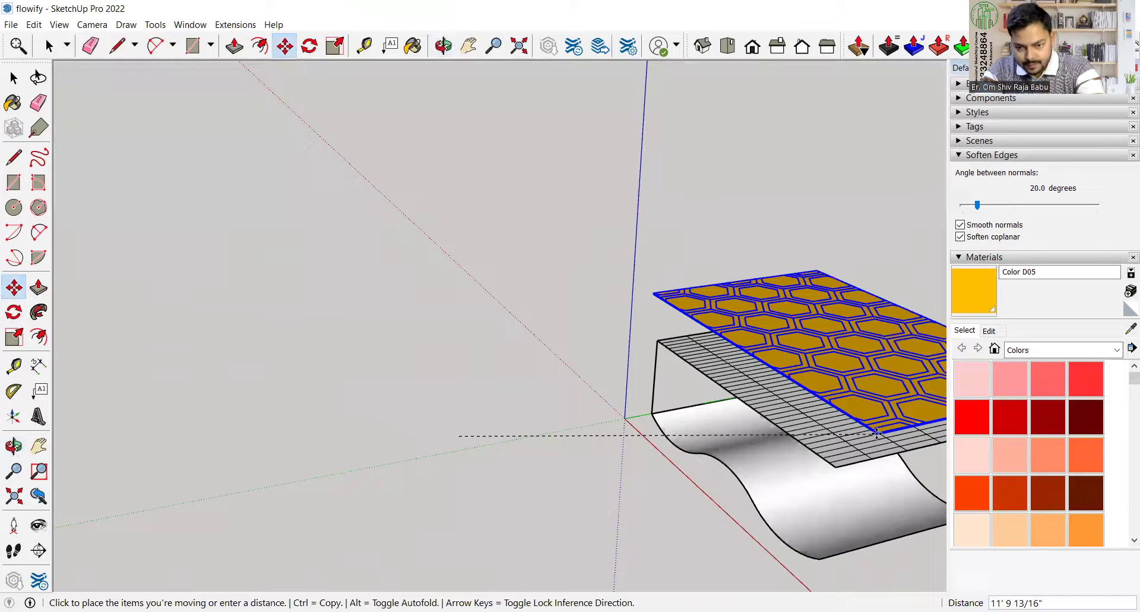
pyautogui.scroll(2, 873, 433)
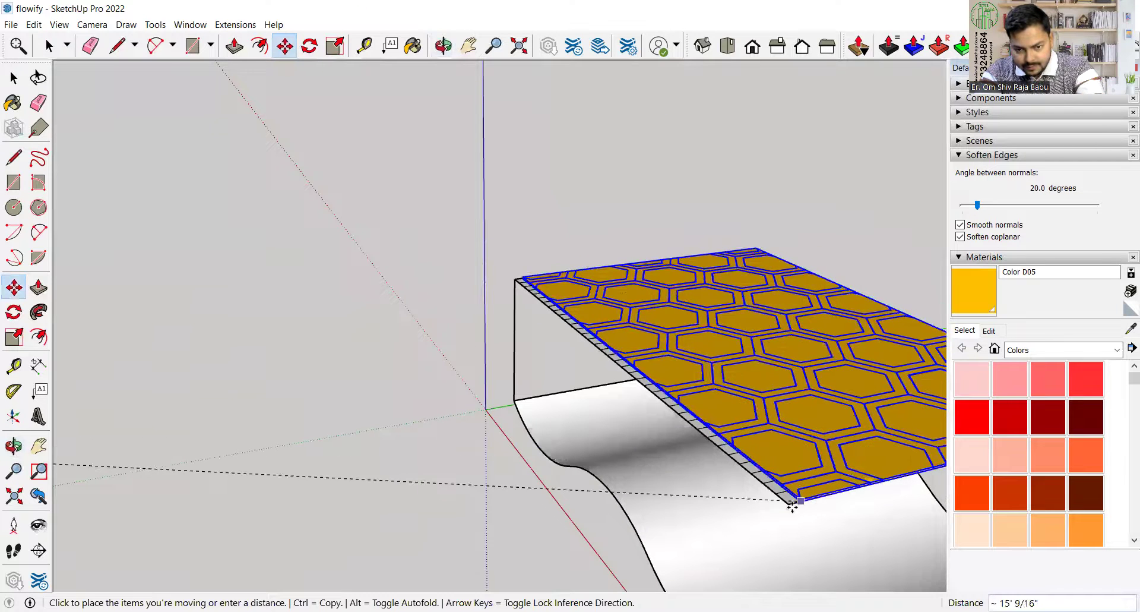
pyautogui.moveTo(793, 503); pyautogui.dragTo(825, 440, button='middle')
pyautogui.scroll(-3, 825, 440)
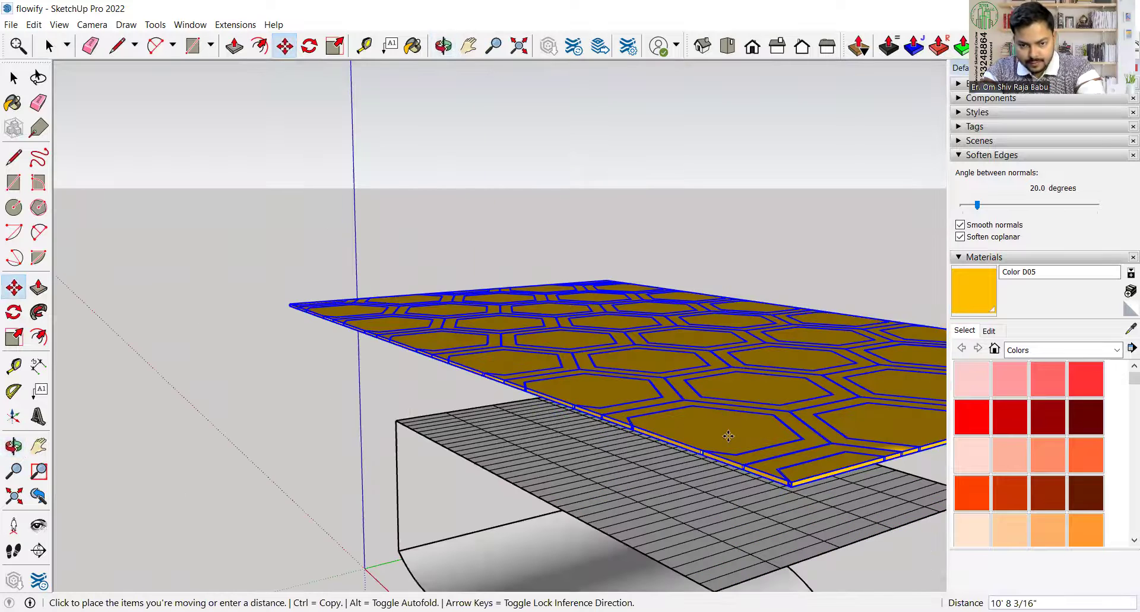
pyautogui.scroll(-3, 728, 443)
pyautogui.scroll(5, 728, 444)
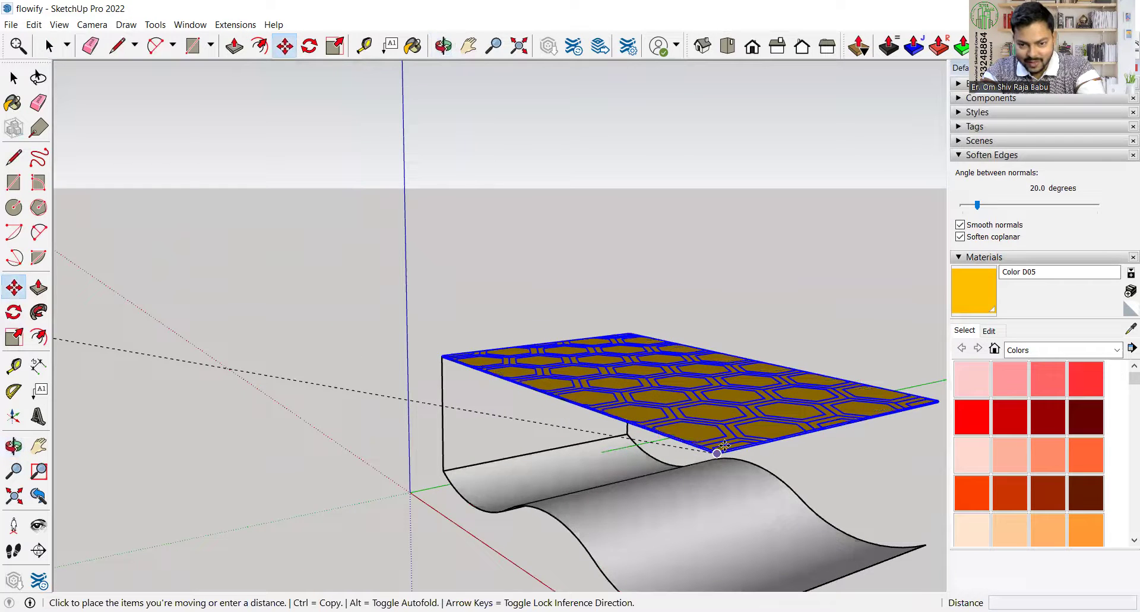
pyautogui.scroll(1, 709, 450)
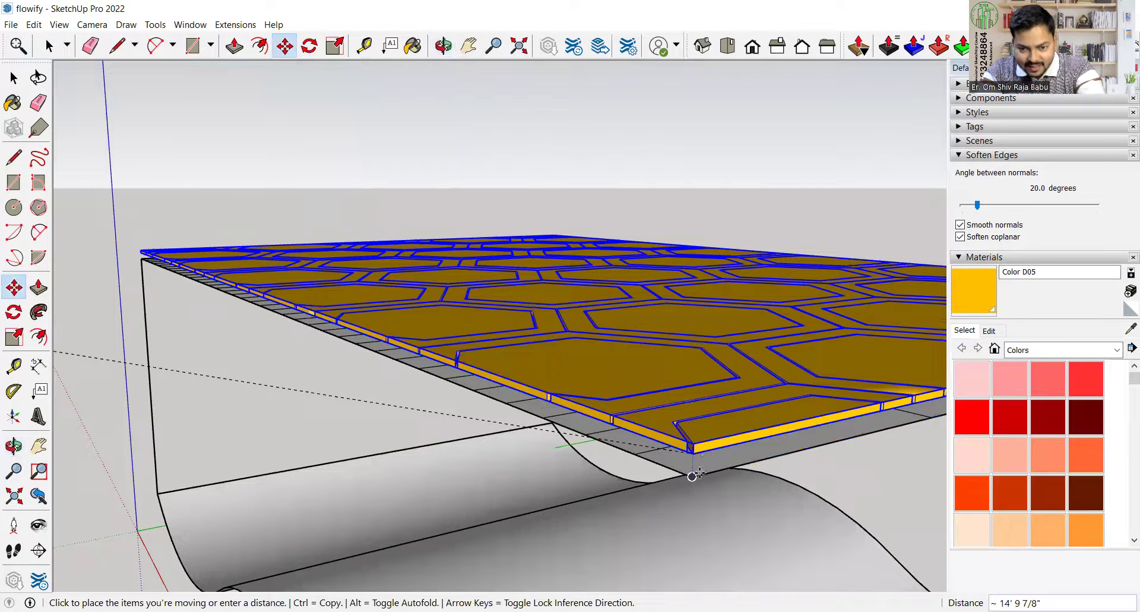
pyautogui.scroll(1, 698, 469)
pyautogui.click(692, 475)
# Run Flowify on the yellow hexagon panel together with its gridded group to flow the pattern onto the wavy surface
pyautogui.scroll(-1, 348, 342)
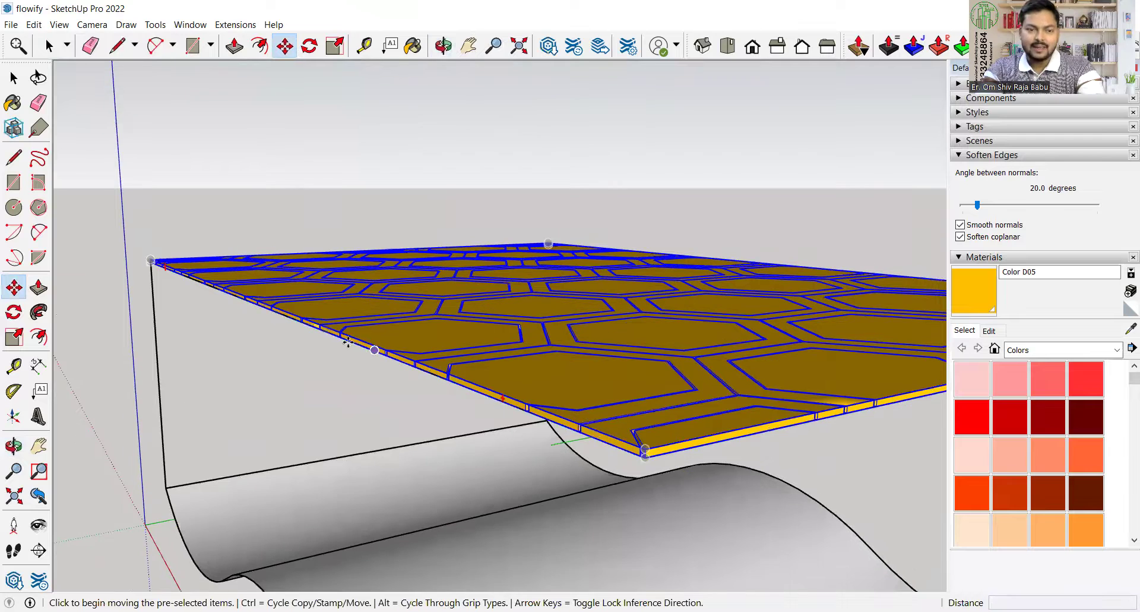
pyautogui.scroll(-5, 238, 378)
pyautogui.moveTo(723, 416); pyautogui.dragTo(453, 502, button='middle')
pyautogui.press('space')
pyautogui.click(455, 500)
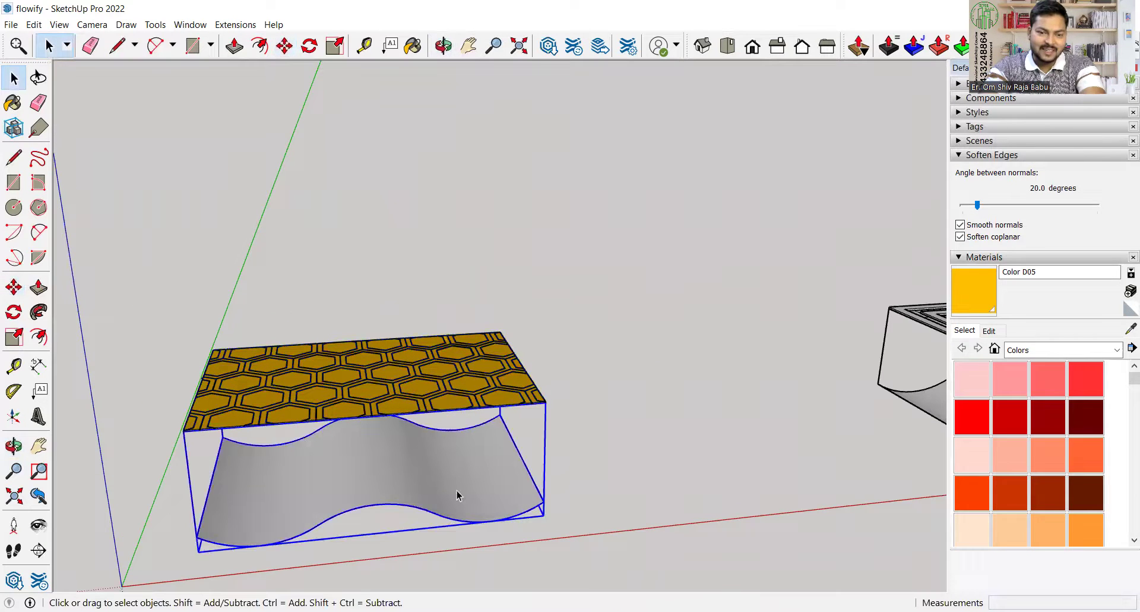
pyautogui.click(482, 372)
pyautogui.moveTo(482, 371); pyautogui.dragTo(418, 496, button='middle')
pyautogui.moveTo(427, 499); pyautogui.dragTo(327, 374)
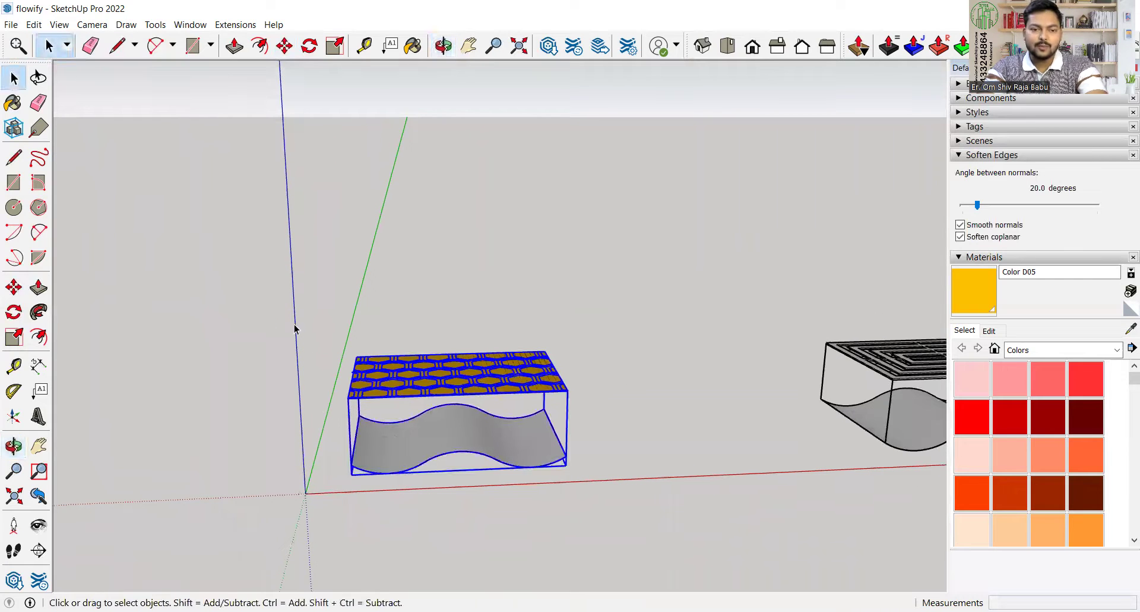
pyautogui.click(225, 27)
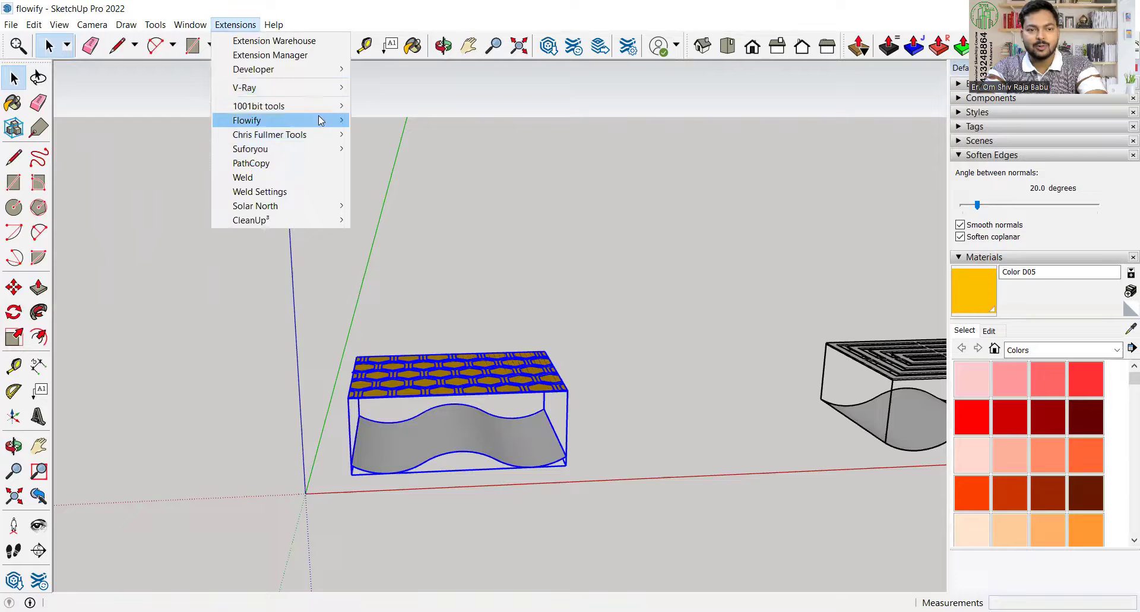
pyautogui.moveTo(324, 120)
pyautogui.click(381, 120)
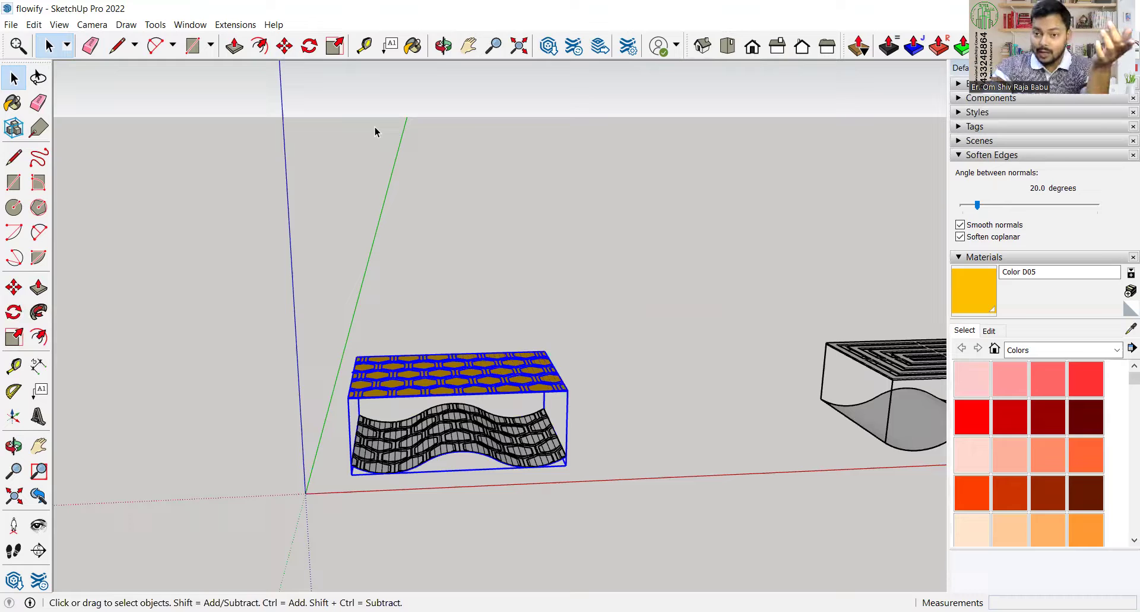
# Move the curved hexagon pattern about 17' 5" along the red axis, clear of its wavy surface, and deselect it
pyautogui.moveTo(469, 368); pyautogui.dragTo(461, 439, button='middle')
pyautogui.scroll(4, 461, 440)
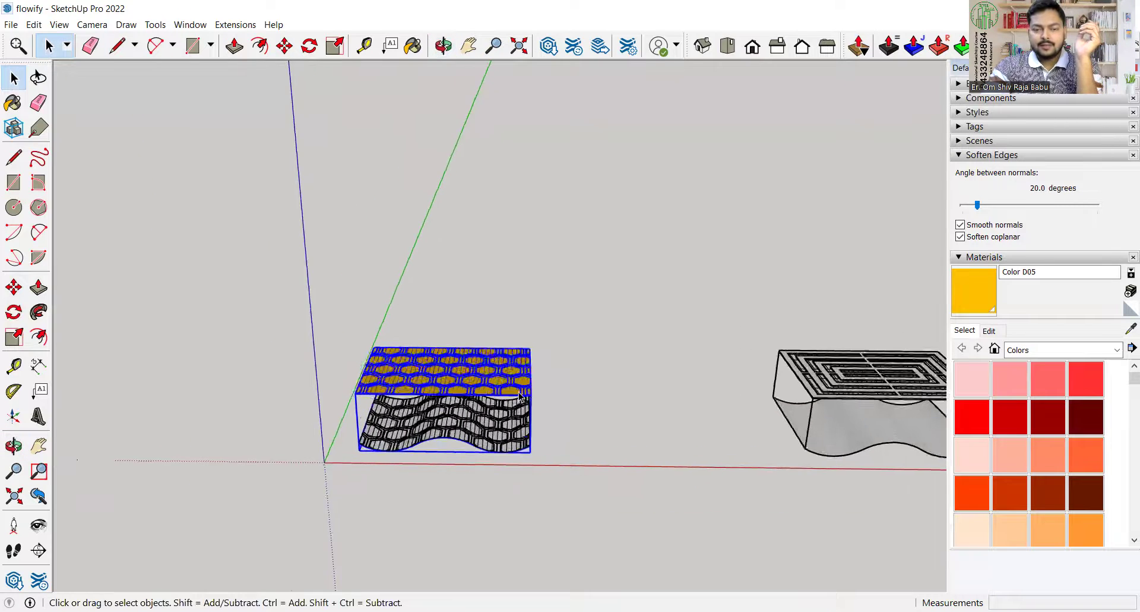
pyautogui.scroll(1, 461, 439)
pyautogui.scroll(2, 413, 472)
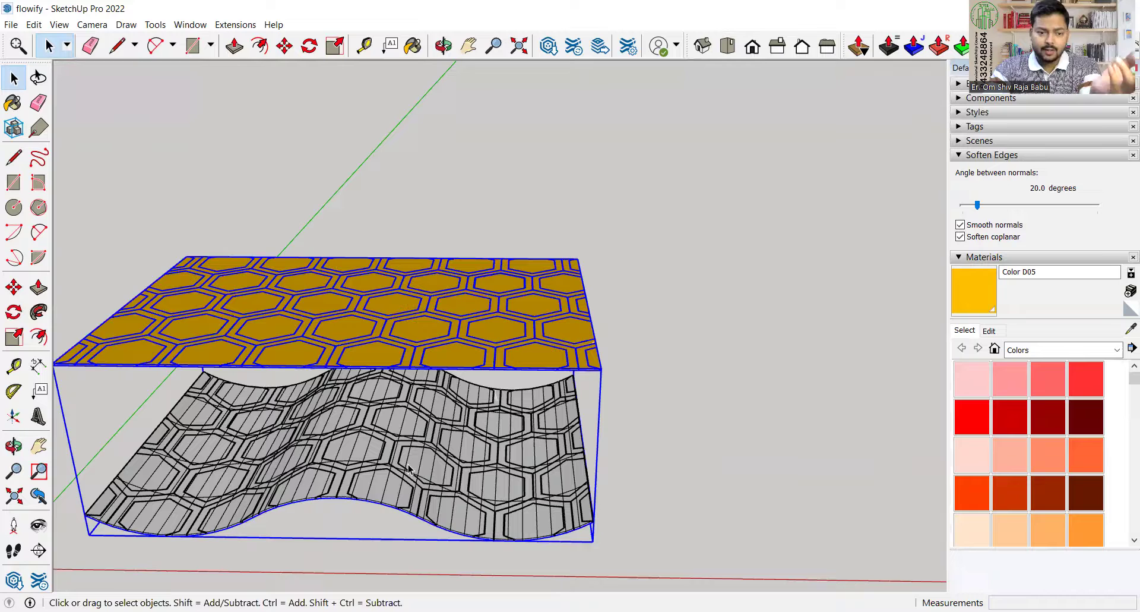
pyautogui.click(409, 469)
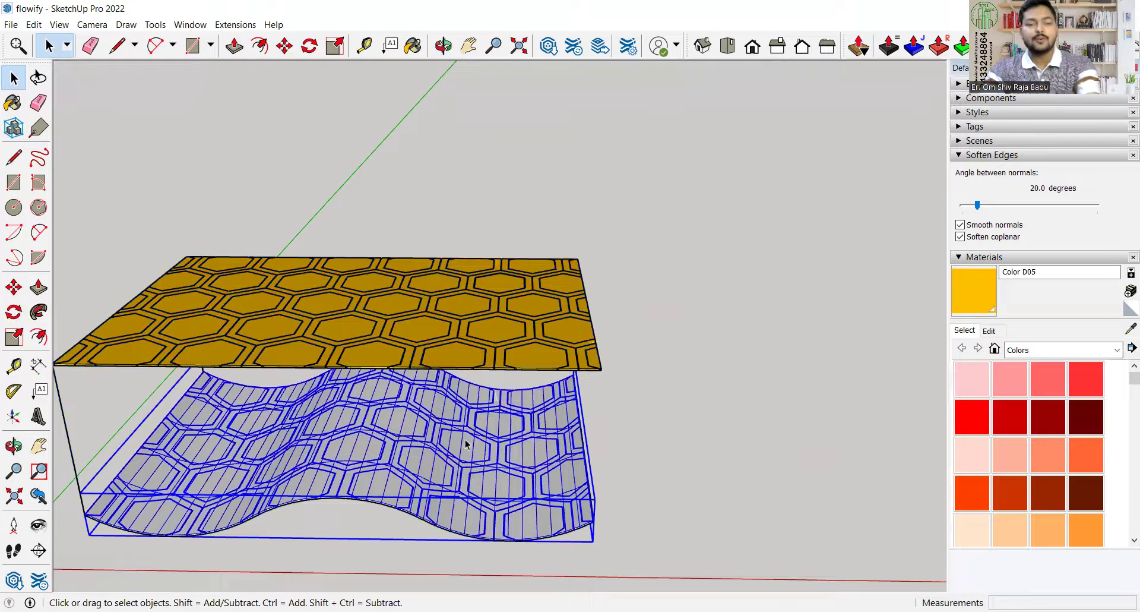
pyautogui.scroll(-1, 561, 350)
pyautogui.scroll(-1, 529, 378)
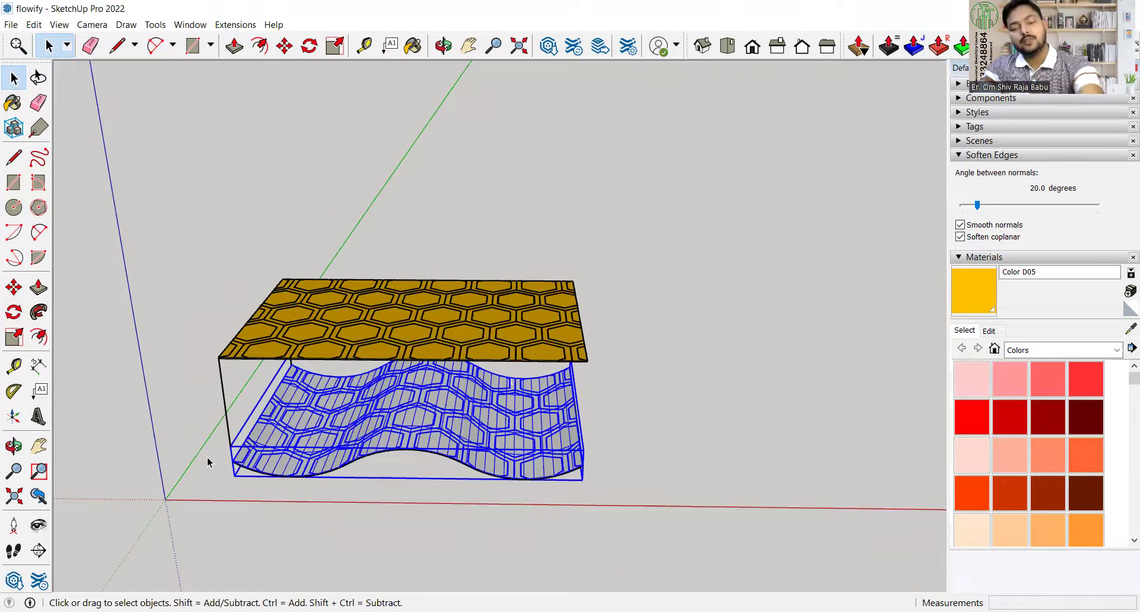
pyautogui.press('m')
pyautogui.click(145, 466)
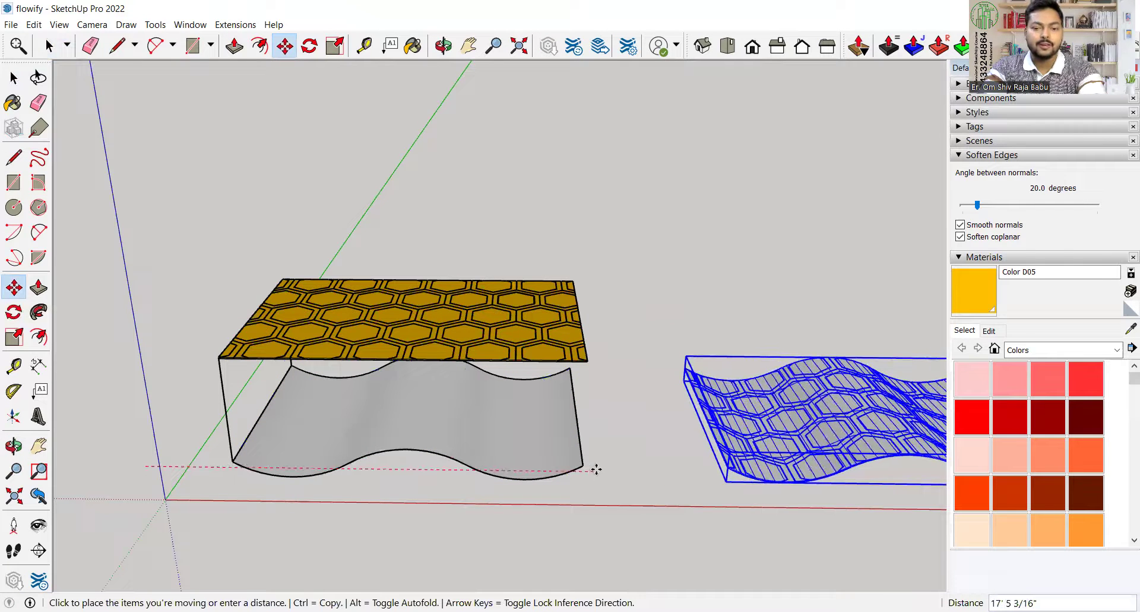
pyautogui.click(597, 469)
pyautogui.scroll(-2, 408, 372)
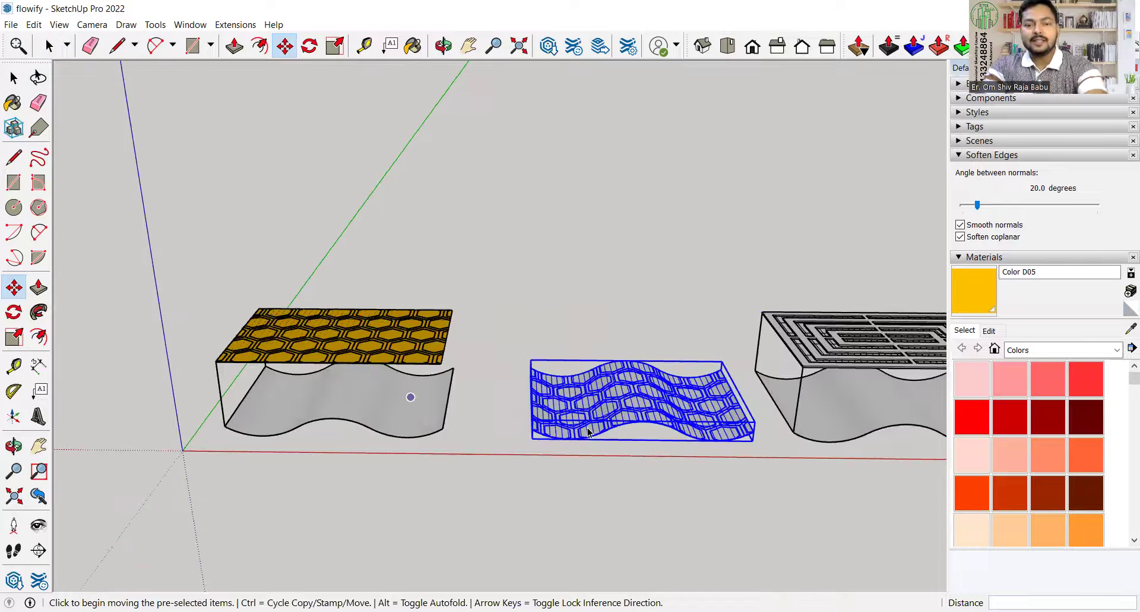
pyautogui.press('space')
pyautogui.click(586, 505)
# Soften the edges of the curved hexagon pattern with smooth normals and soften coplanar enabled
pyautogui.moveTo(586, 505)
pyautogui.mouseDown(button='middle')
pyautogui.moveTo(542, 535)
pyautogui.moveTo(712, 479)
pyautogui.mouseUp(button='middle')
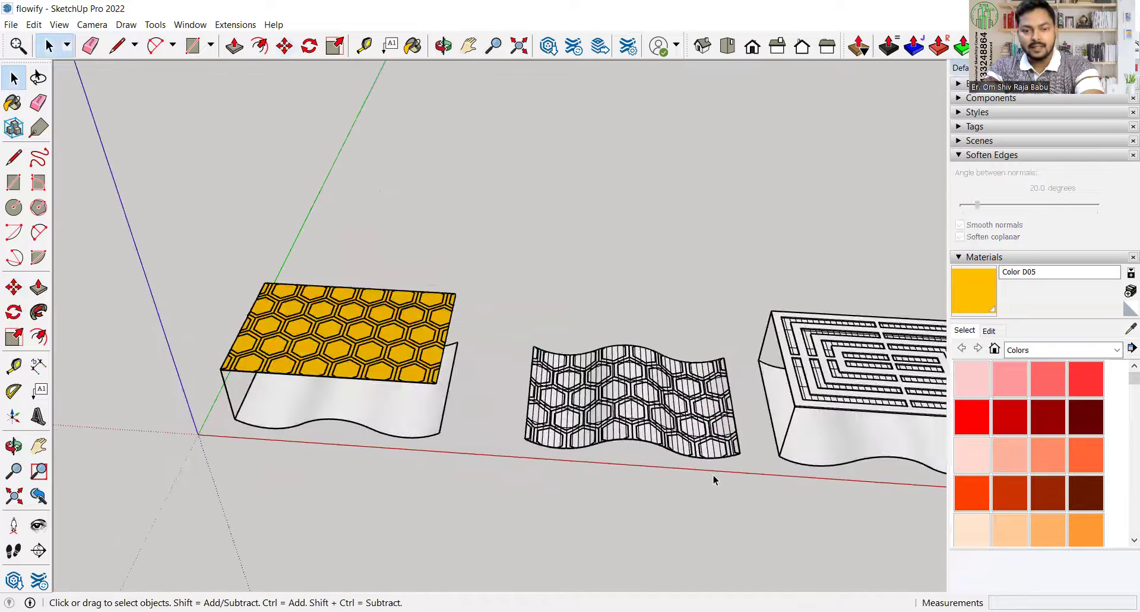
pyautogui.scroll(1, 570, 460)
pyautogui.scroll(1, 433, 357)
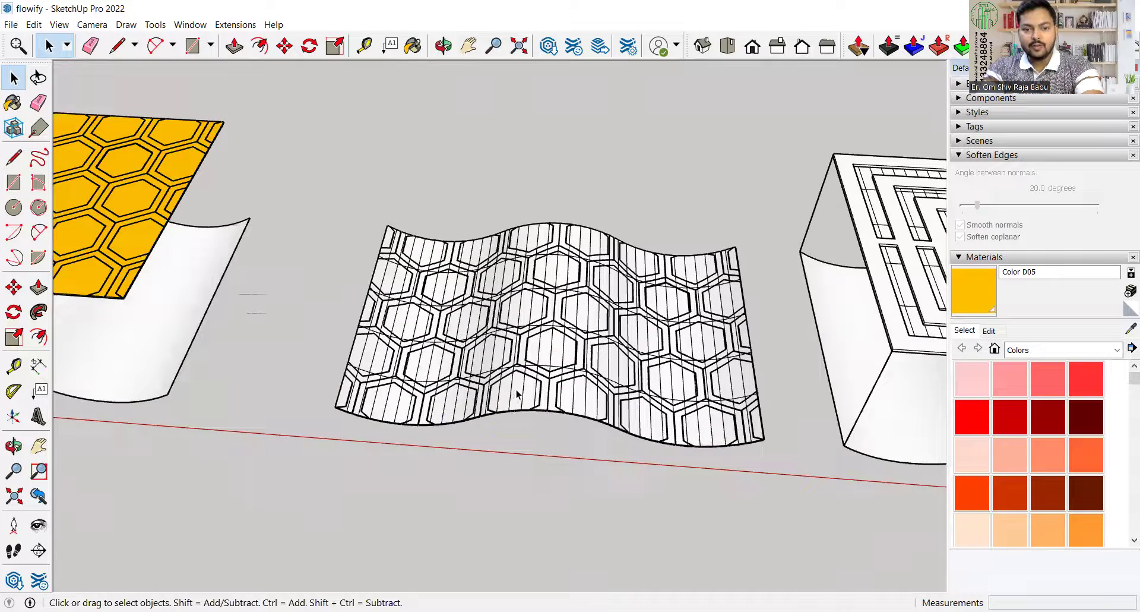
pyautogui.scroll(1, 534, 392)
pyautogui.click(651, 414)
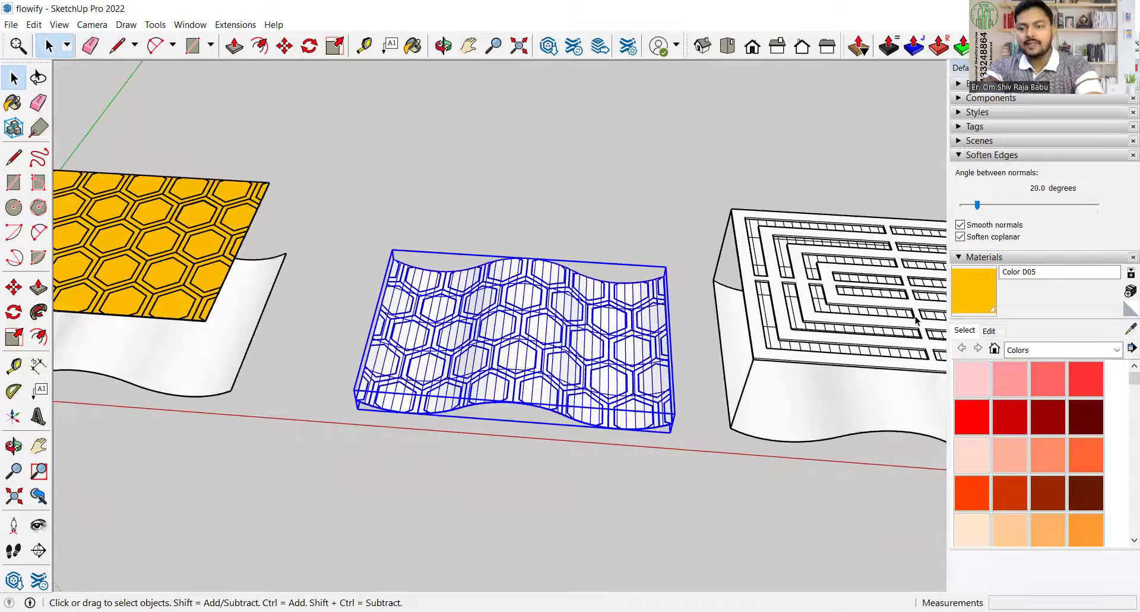
pyautogui.click(973, 238)
pyautogui.click(960, 225)
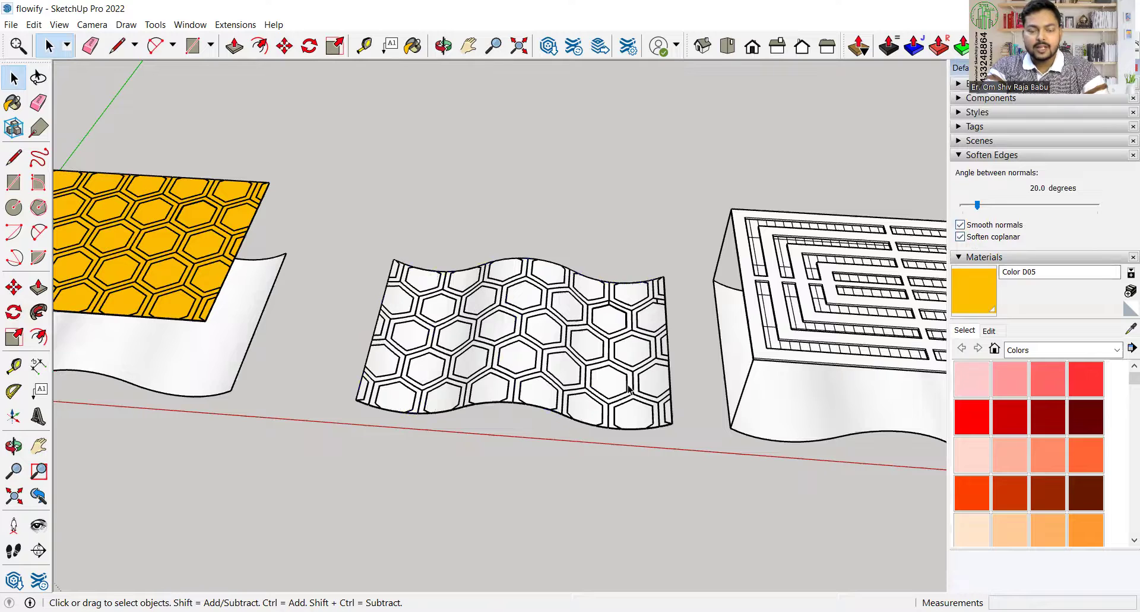
# Examine the softened hexagon pattern's cell edges and thickness up close, and view it alongside the other panels
pyautogui.click(633, 357)
pyautogui.scroll(1, 683, 358)
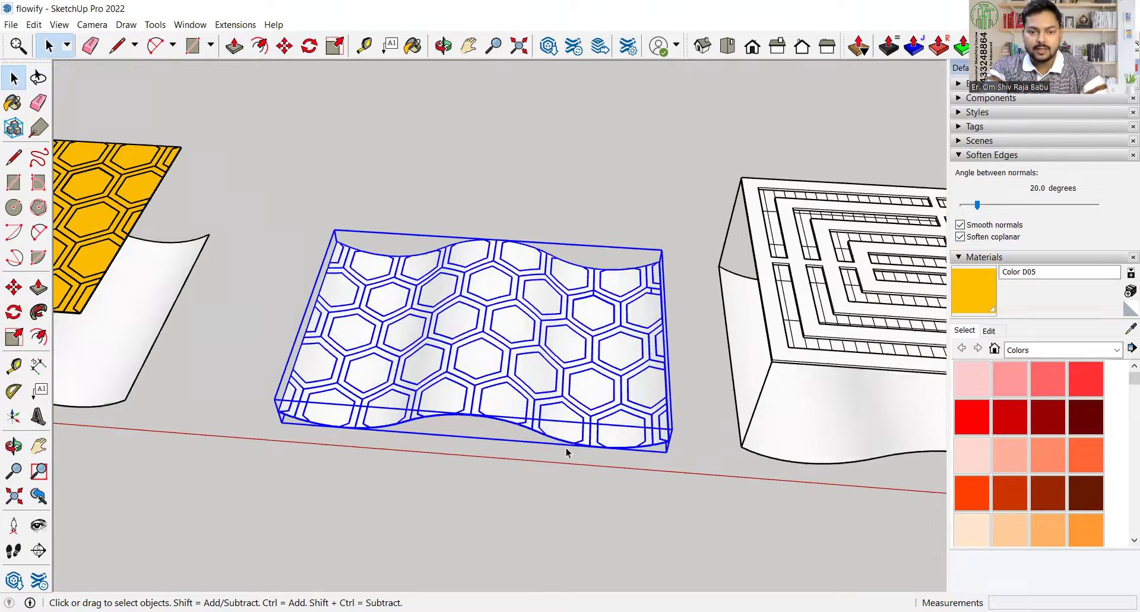
pyautogui.scroll(1, 567, 453)
pyautogui.scroll(3, 436, 438)
pyautogui.moveTo(415, 428); pyautogui.dragTo(469, 393, button='middle')
pyautogui.scroll(-4, 546, 416)
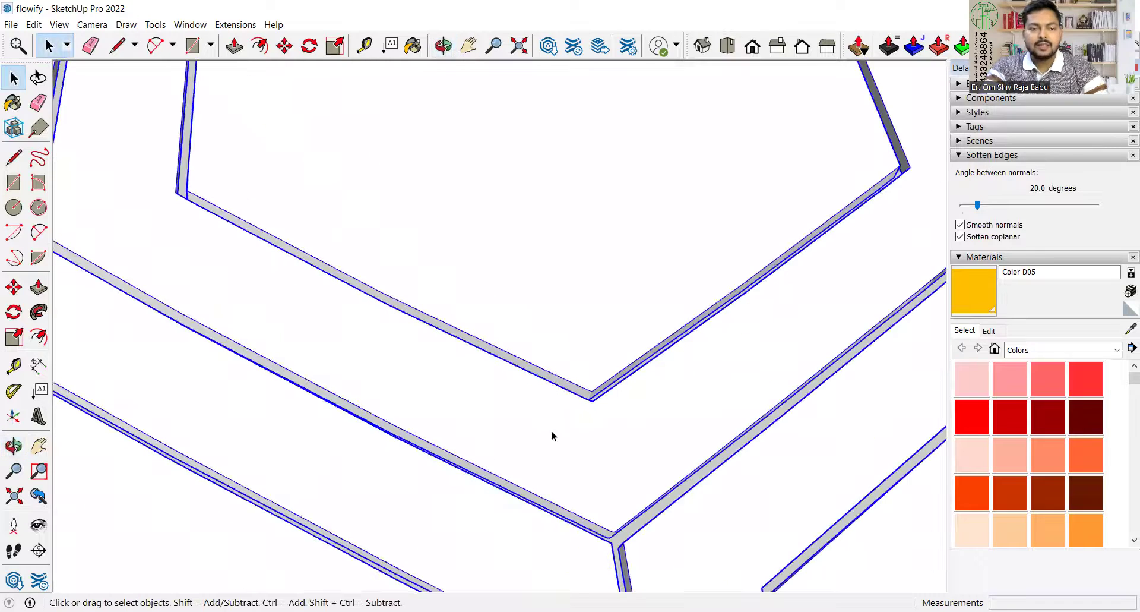
pyautogui.scroll(-3, 537, 403)
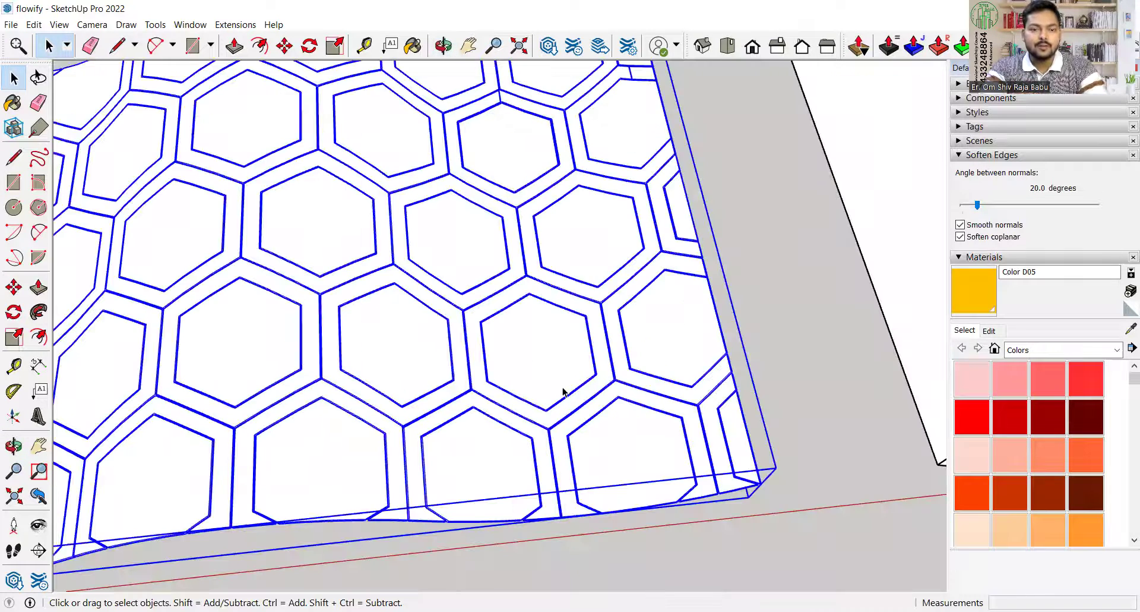
pyautogui.scroll(-5, 564, 392)
pyautogui.scroll(-2, 532, 368)
pyautogui.moveTo(518, 292); pyautogui.dragTo(518, 290, button='middle')
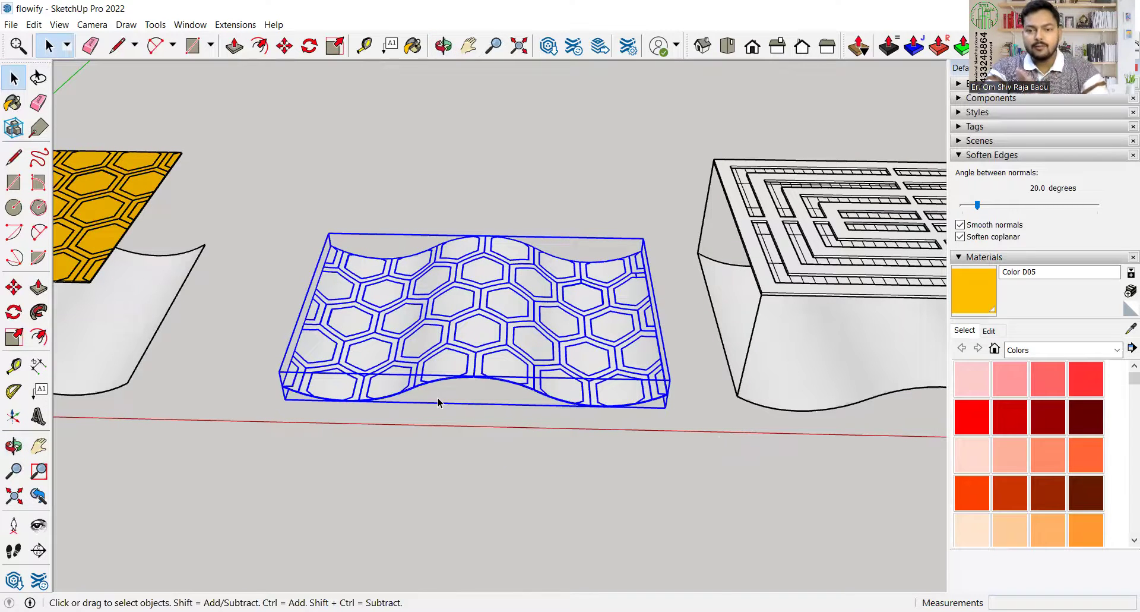
pyautogui.scroll(-2, 339, 398)
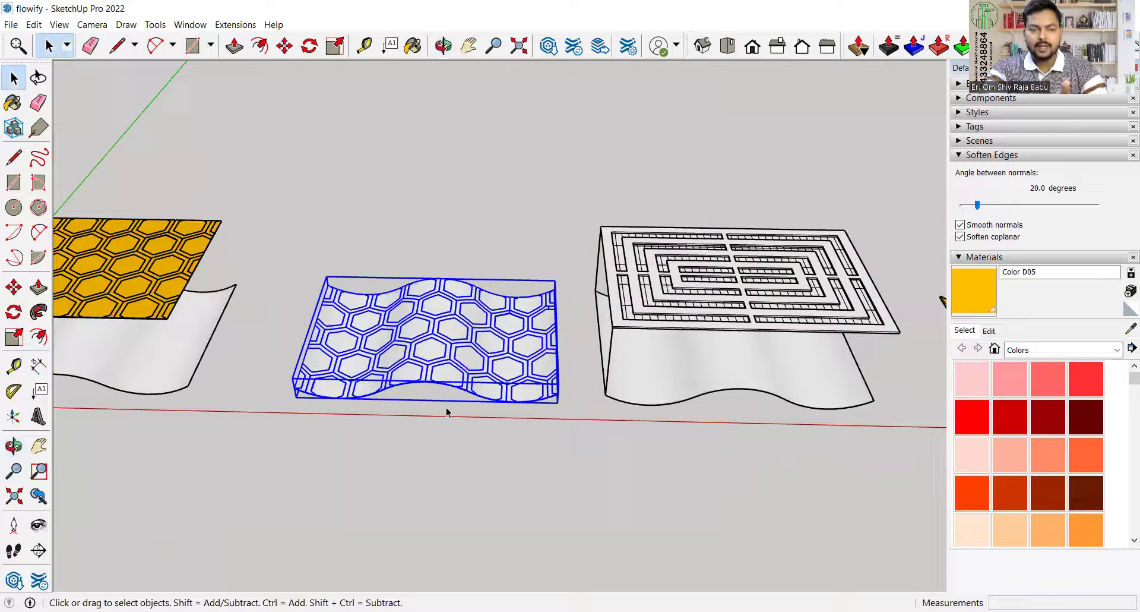
pyautogui.scroll(-1, 446, 412)
pyautogui.scroll(-1, 379, 401)
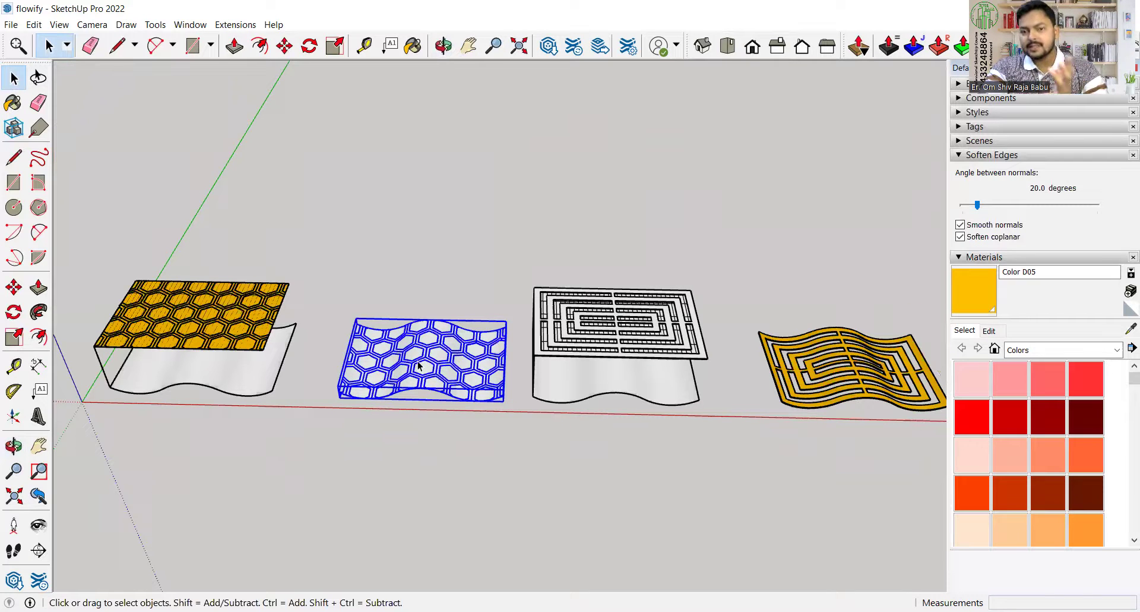